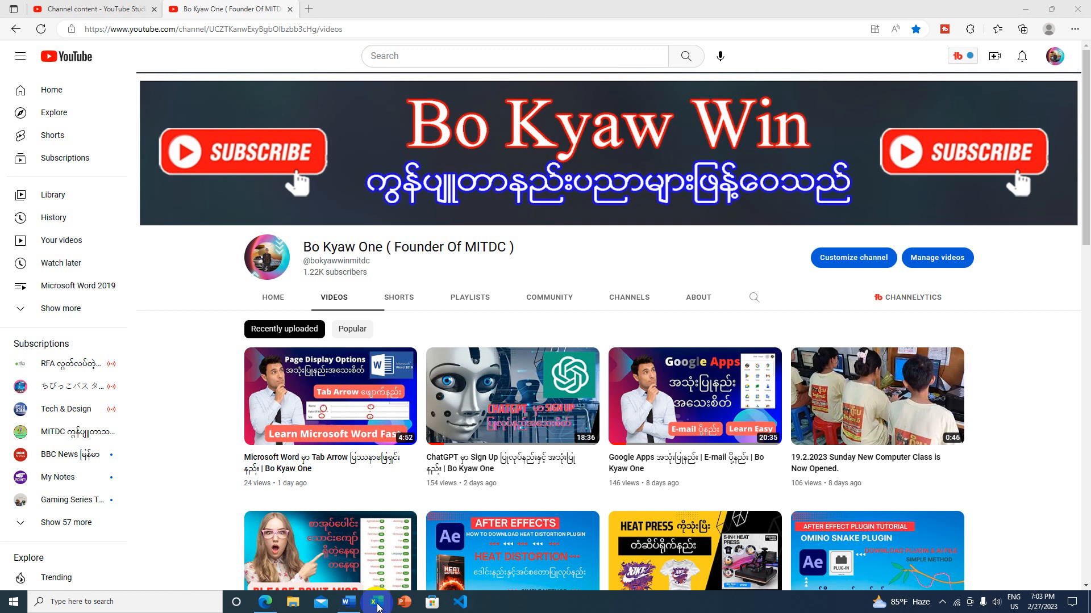
Step: Start Excel and close it again, removing the recovered files from Document Recovery
{"action": "left_click", "coordinate": [377, 604]}
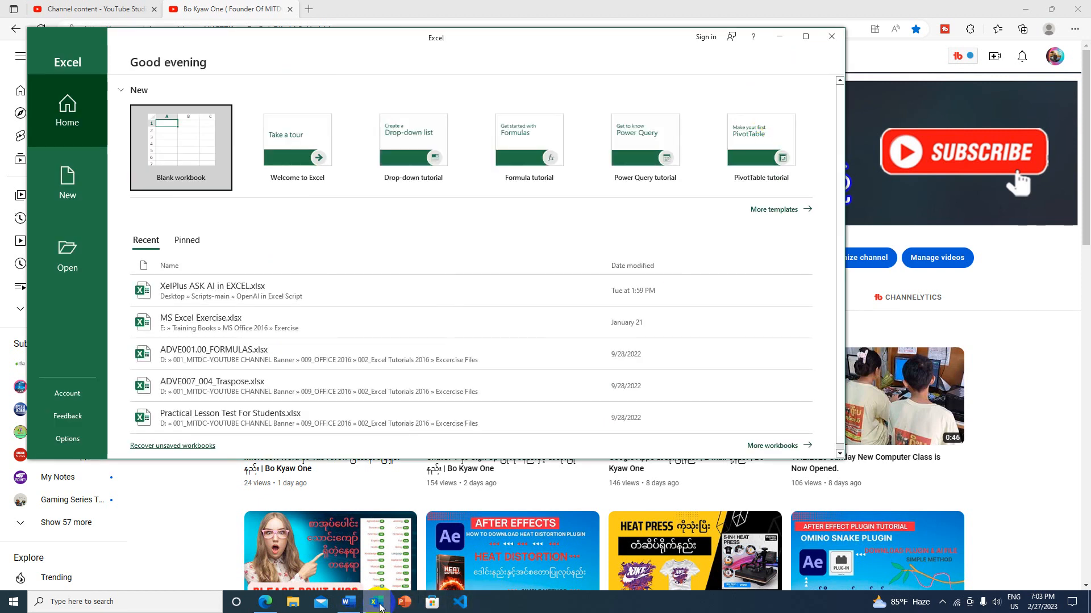
{"action": "mouse_move", "coordinate": [377, 611]}
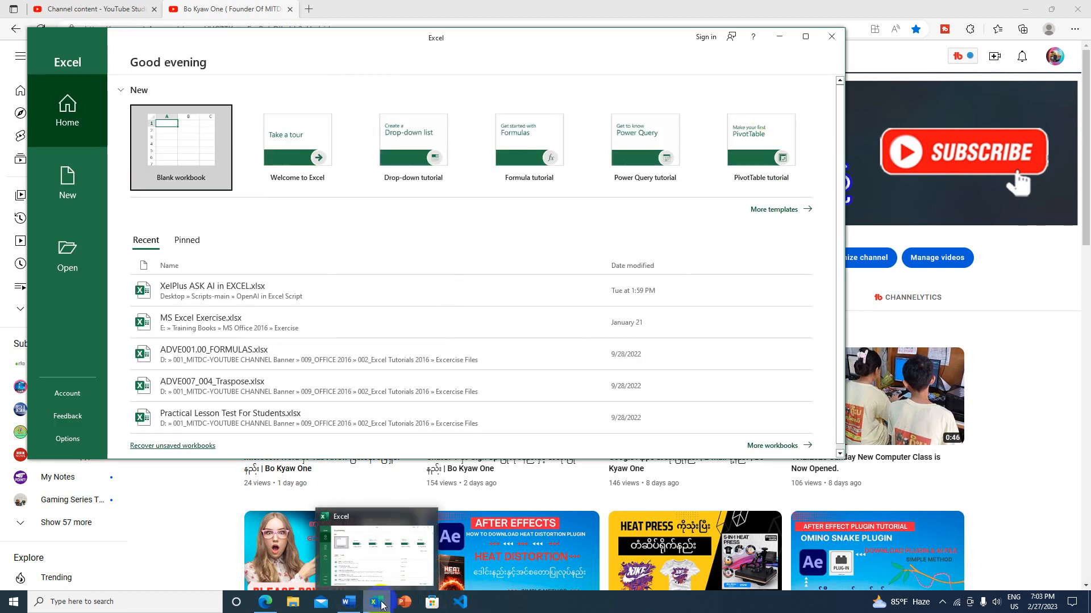
{"action": "left_click", "coordinate": [832, 37]}
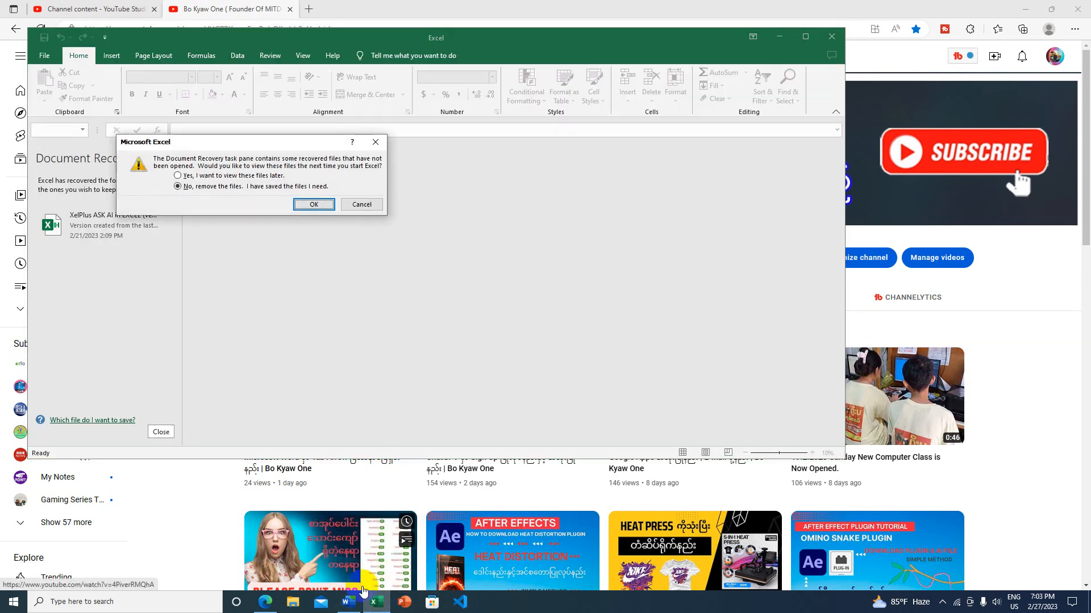
{"action": "left_click", "coordinate": [314, 204]}
Step: Close the Curriculum Vitae document in Word and the browser window to clear the desktop
{"action": "left_click", "coordinate": [353, 604]}
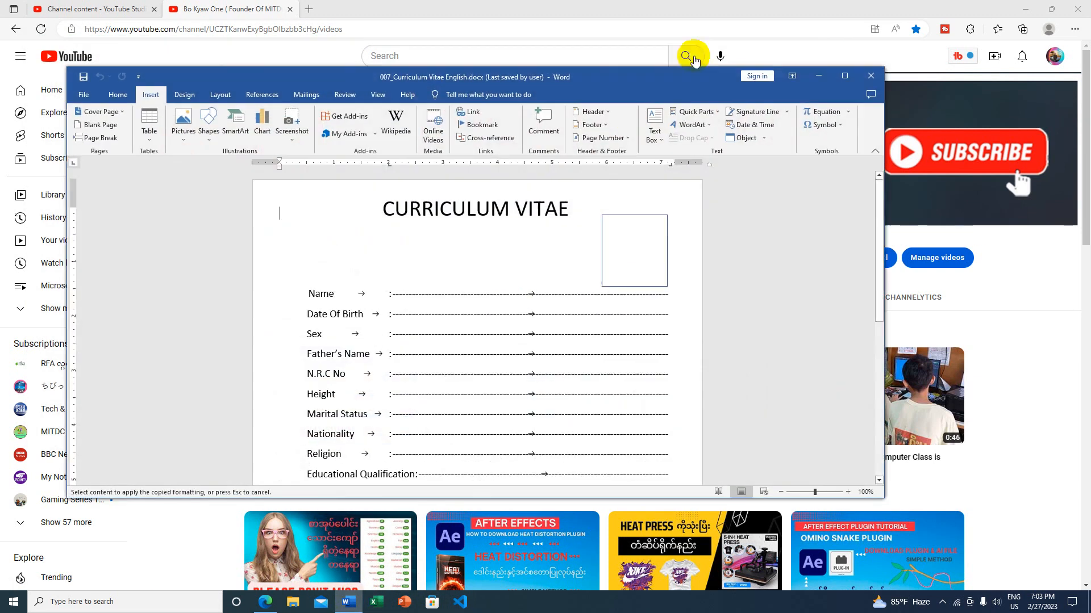
{"action": "left_click", "coordinate": [869, 75]}
{"action": "left_click", "coordinate": [1078, 8]}
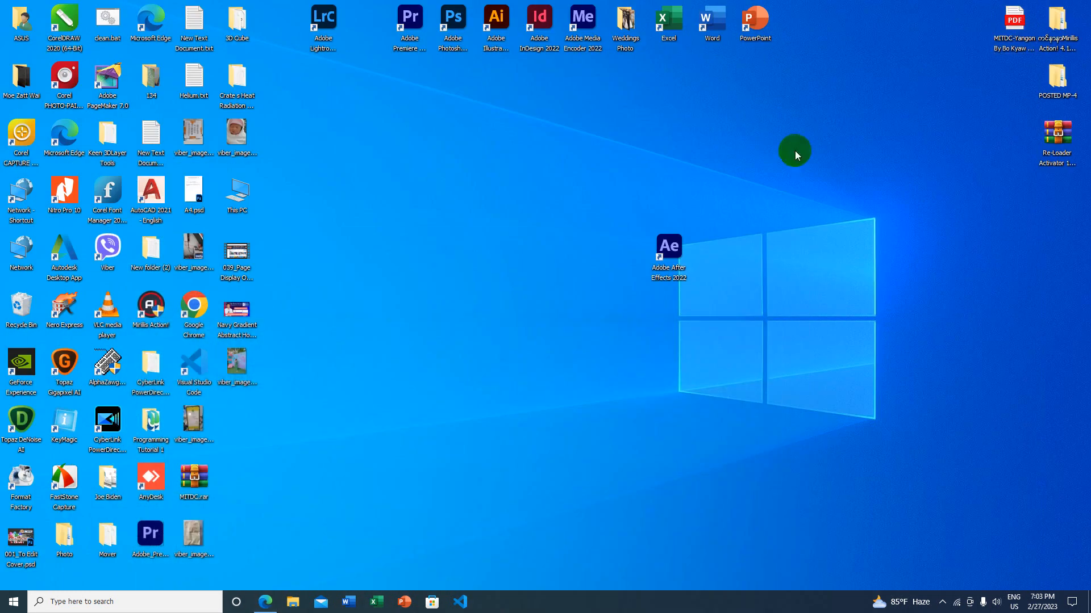
Step: Move the Excel shortcut to an empty spot near the middle of the desktop
{"action": "left_click_drag", "start_coordinate": [669, 23], "coordinate": [539, 250]}
{"action": "left_click", "coordinate": [539, 292]}
{"action": "left_click_drag", "start_coordinate": [539, 291], "coordinate": [500, 214]}
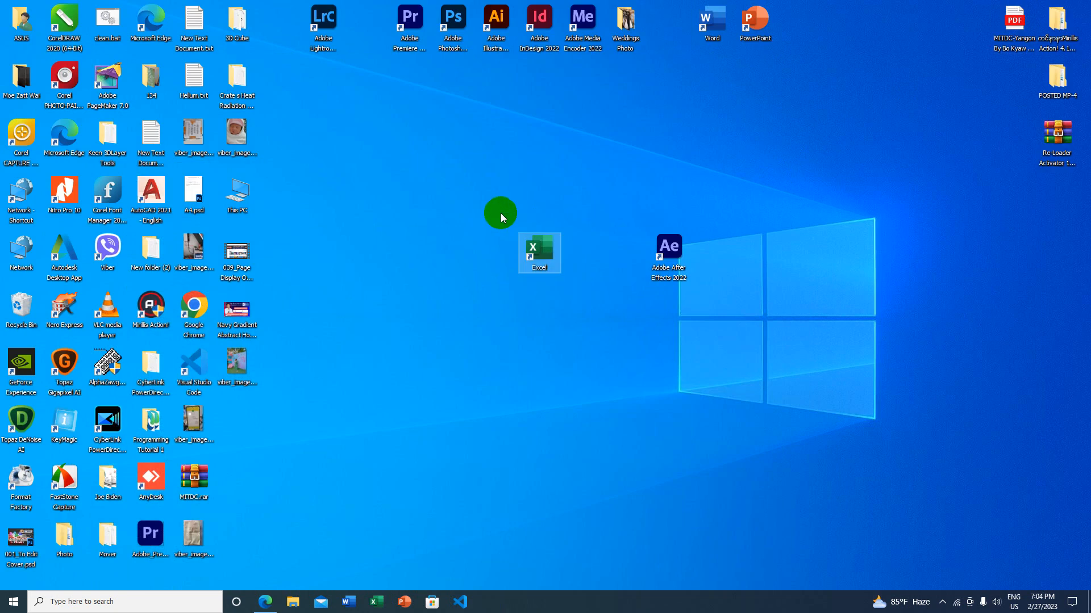
Step: Start Excel from its desktop shortcut in a maximized window and create a blank workbook
{"action": "key", "text": "Return"}
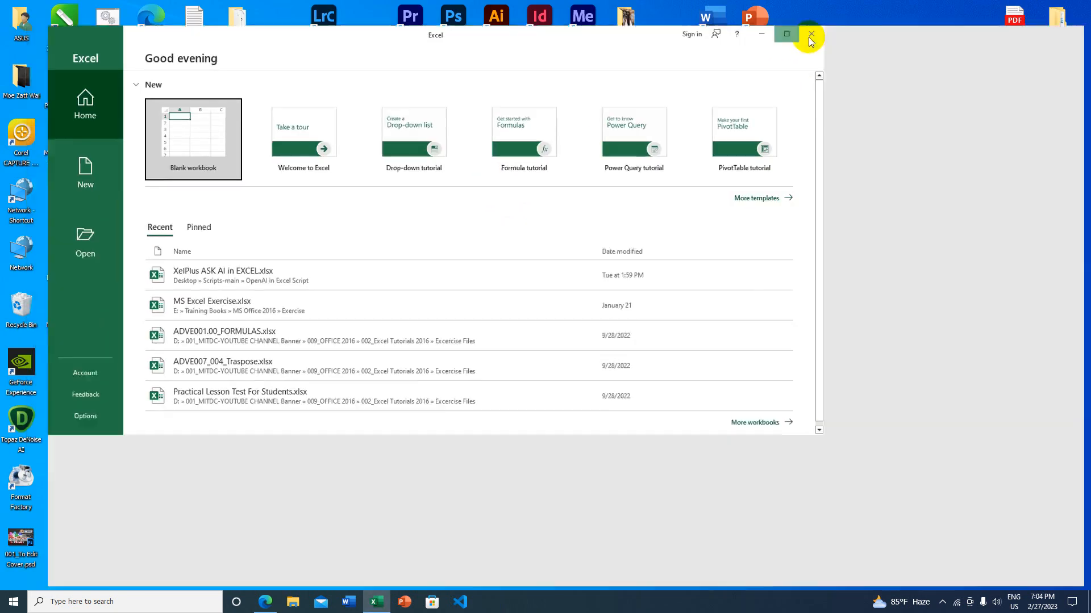
{"action": "left_click", "coordinate": [808, 36]}
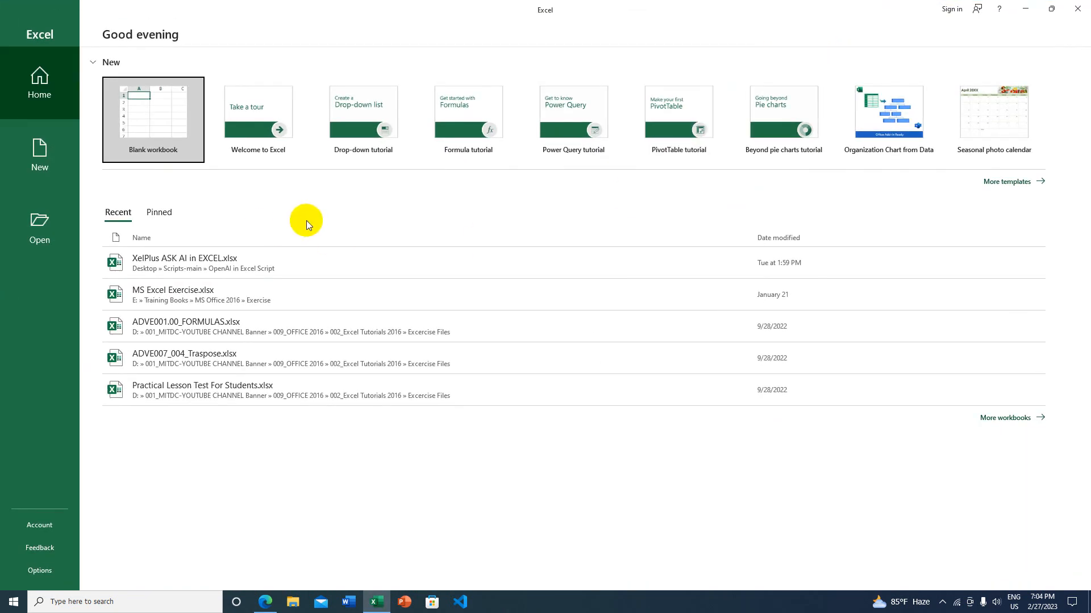
{"action": "left_click", "coordinate": [149, 115]}
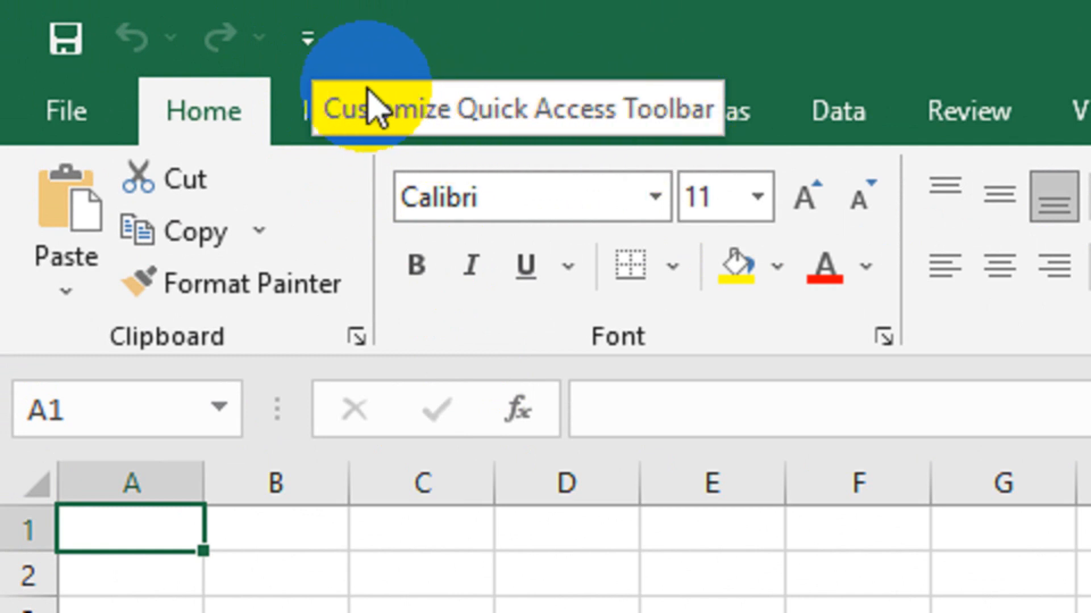
Step: Open the full Quick Access Toolbar customization options and look through the Popular Commands list
{"action": "left_click", "coordinate": [316, 57]}
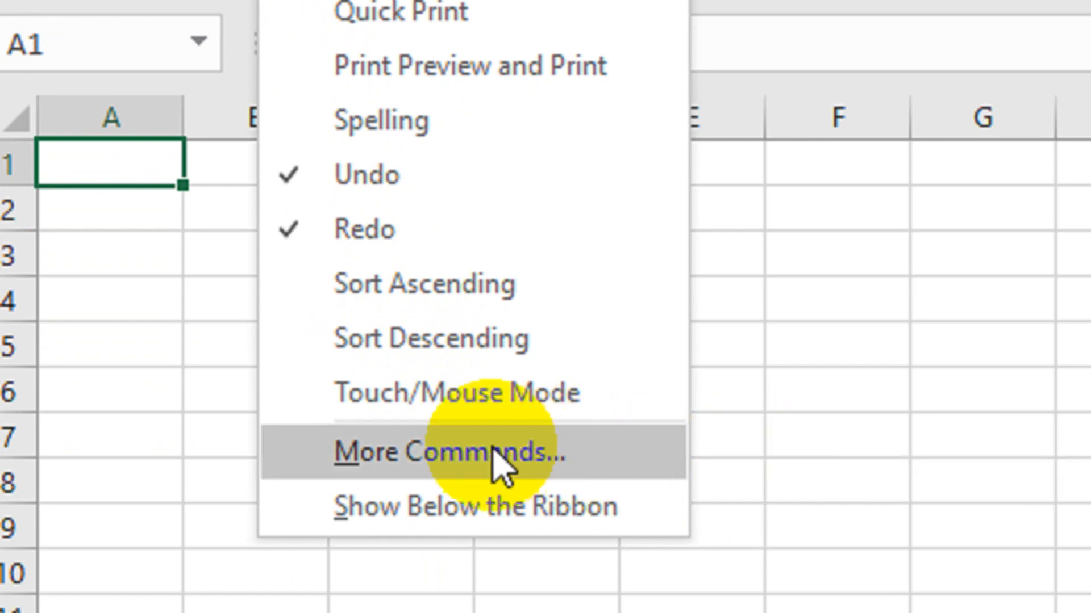
{"action": "left_click", "coordinate": [479, 450]}
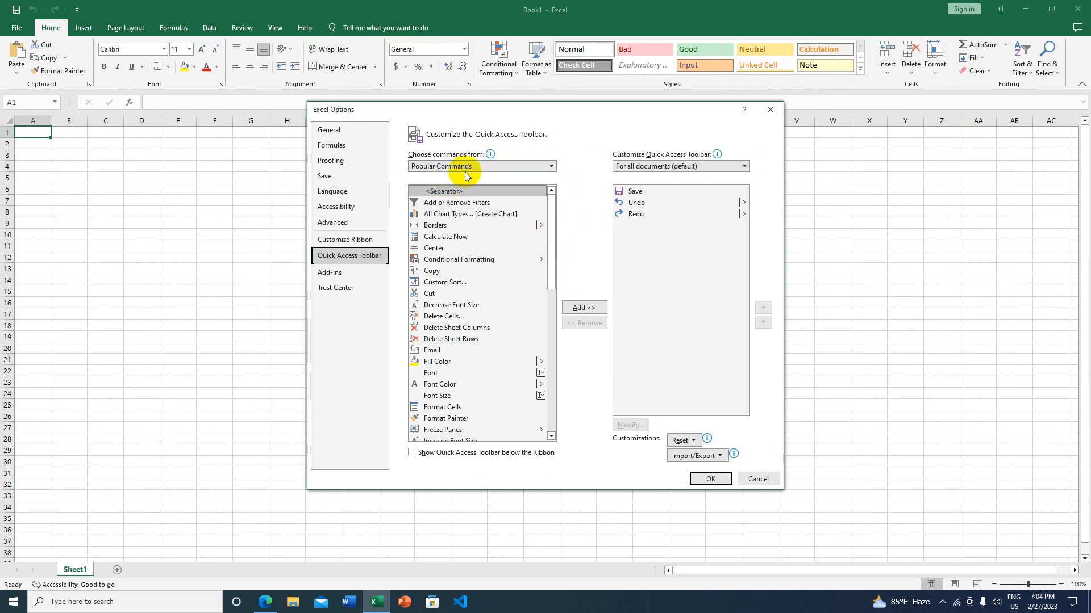
{"action": "left_click_drag", "start_coordinate": [554, 244], "coordinate": [561, 401]}
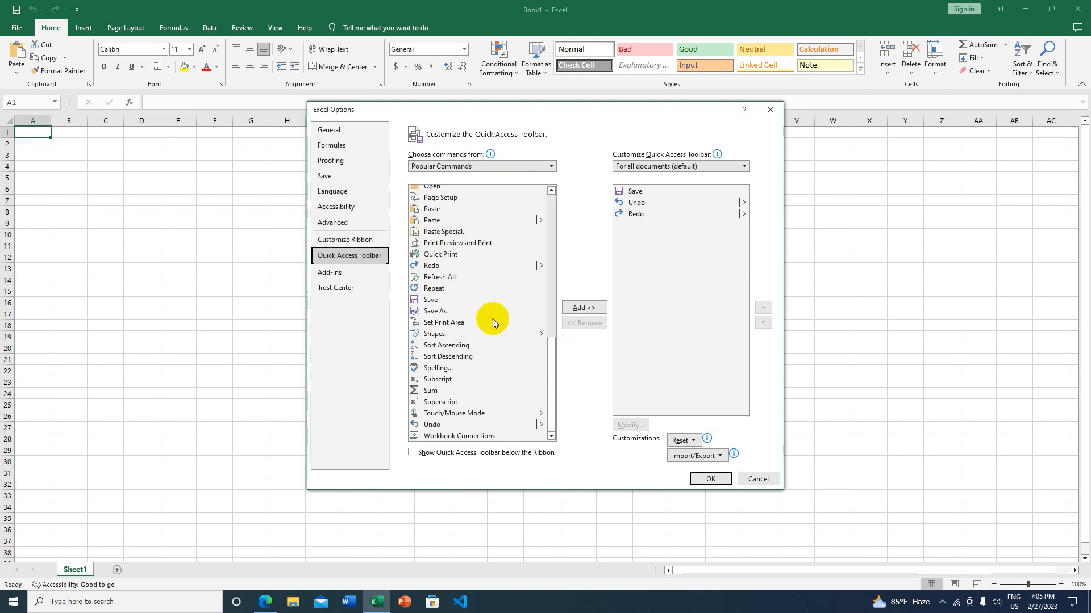
{"action": "left_click_drag", "start_coordinate": [549, 365], "coordinate": [528, 226]}
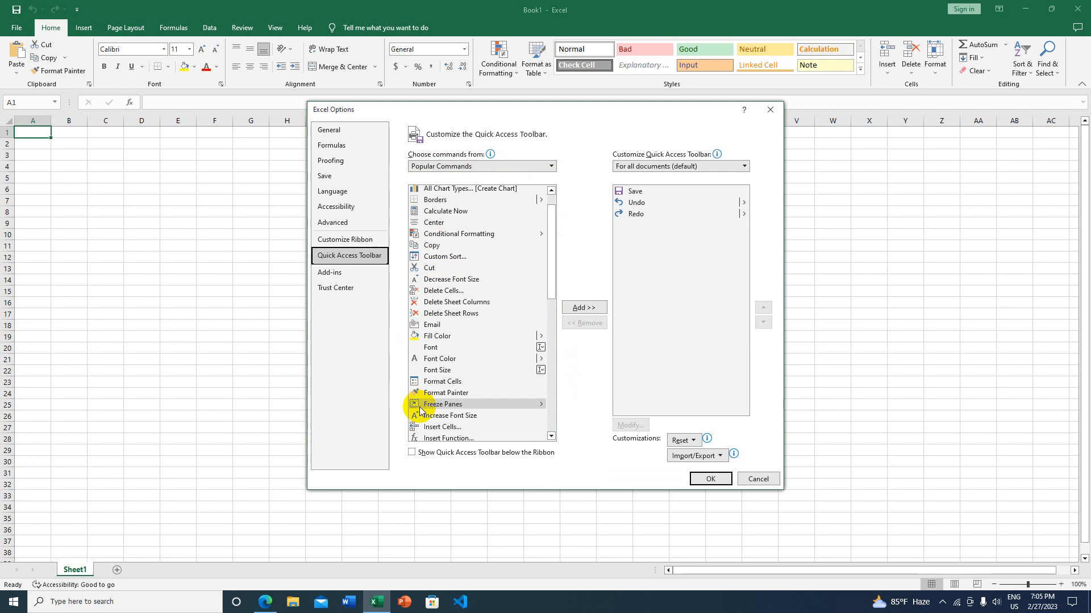
Step: Add the Camera command from Commands Not in the Ribbon to the Quick Access Toolbar and apply the change
{"action": "left_click", "coordinate": [473, 167]}
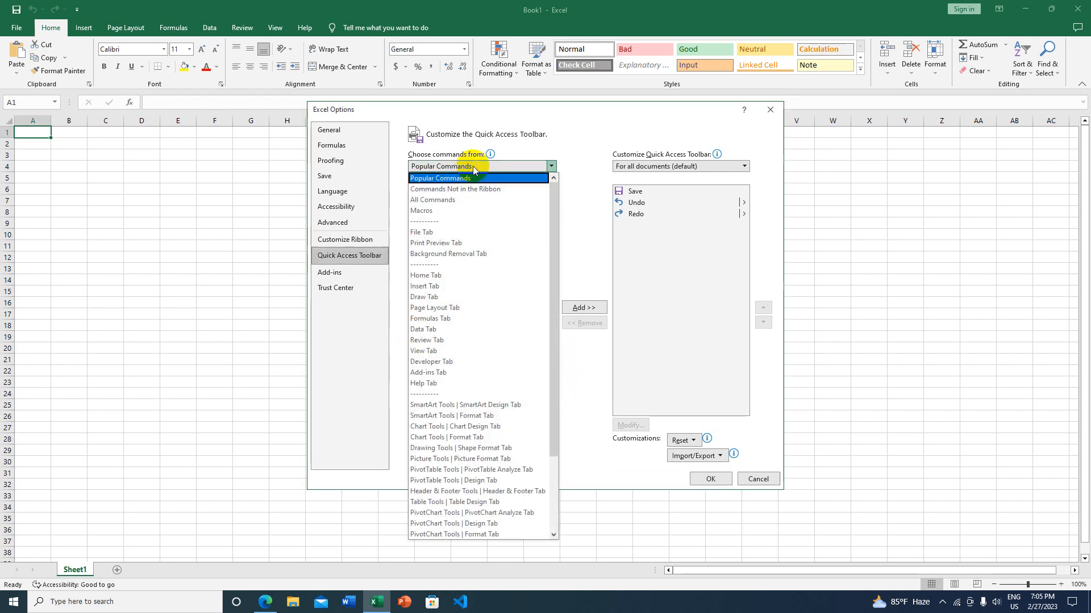
{"action": "left_click", "coordinate": [459, 189]}
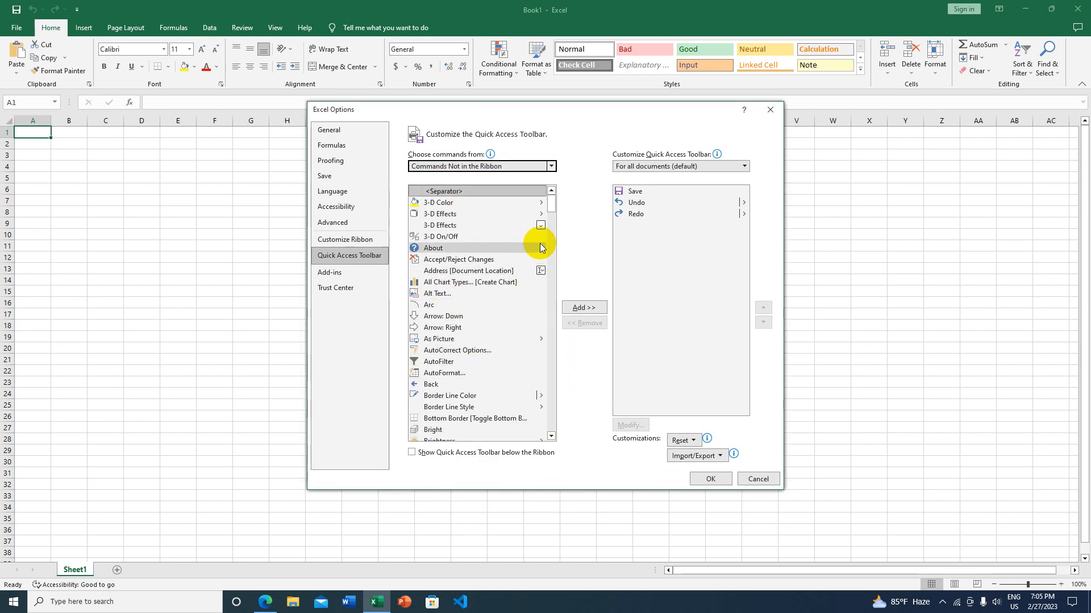
{"action": "left_click_drag", "start_coordinate": [550, 205], "coordinate": [551, 227]}
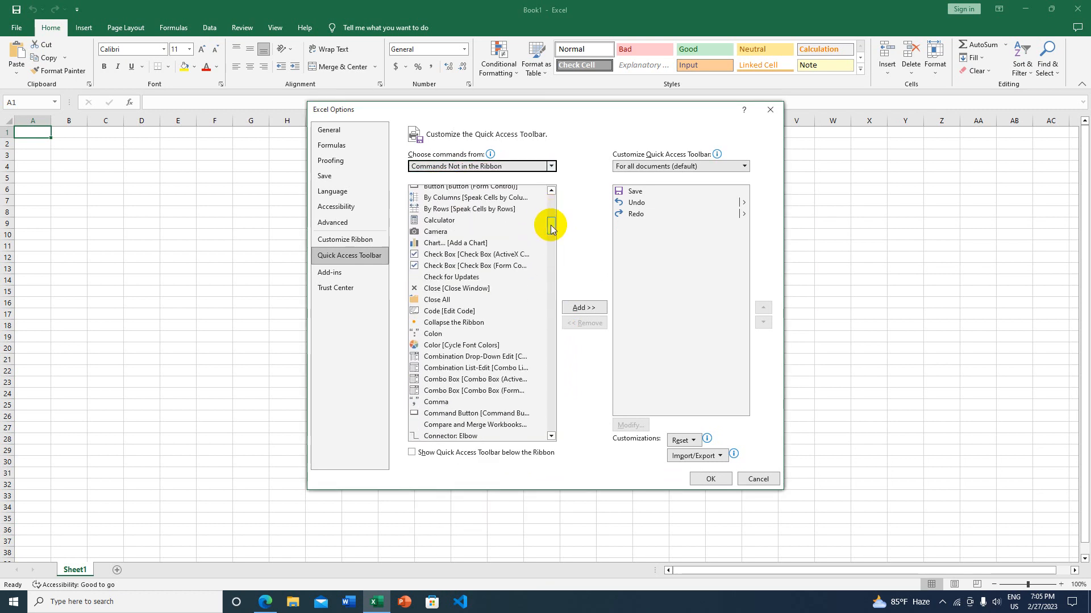
{"action": "left_click", "coordinate": [432, 232]}
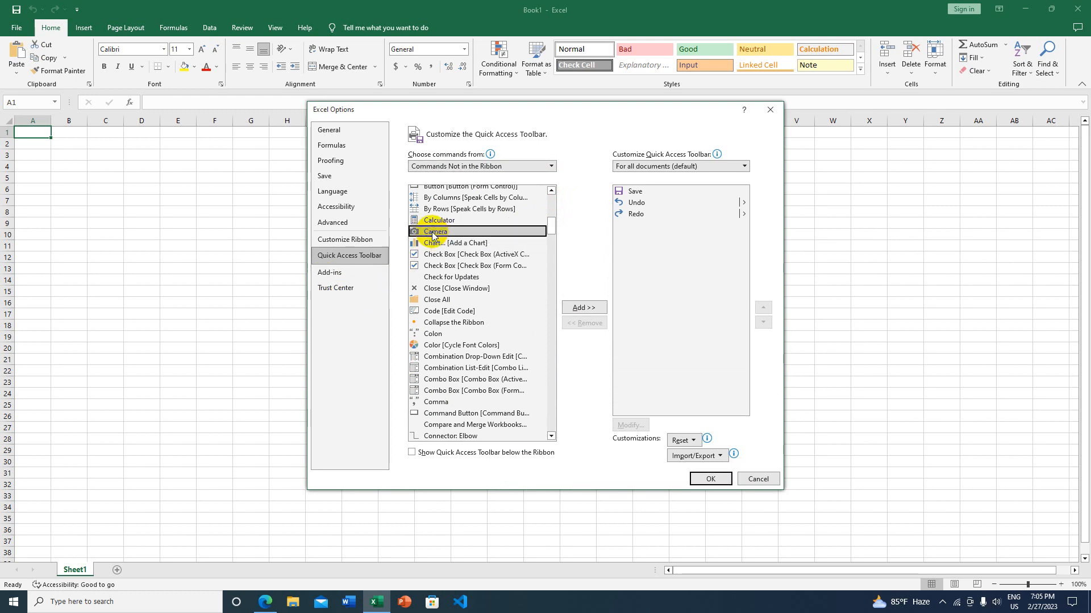
{"action": "left_click", "coordinate": [579, 307]}
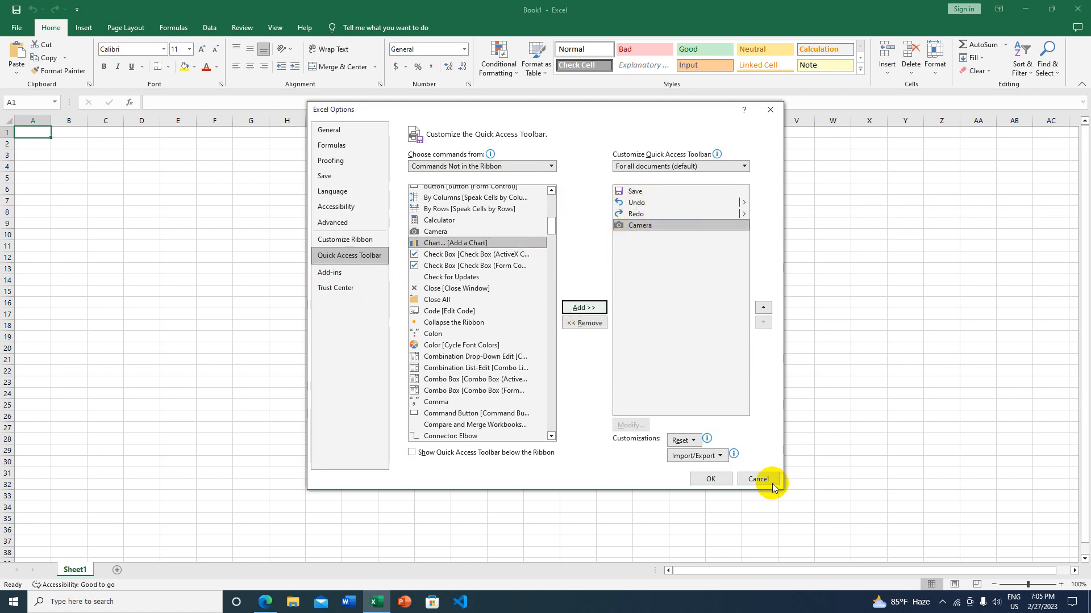
{"action": "left_click", "coordinate": [706, 478]}
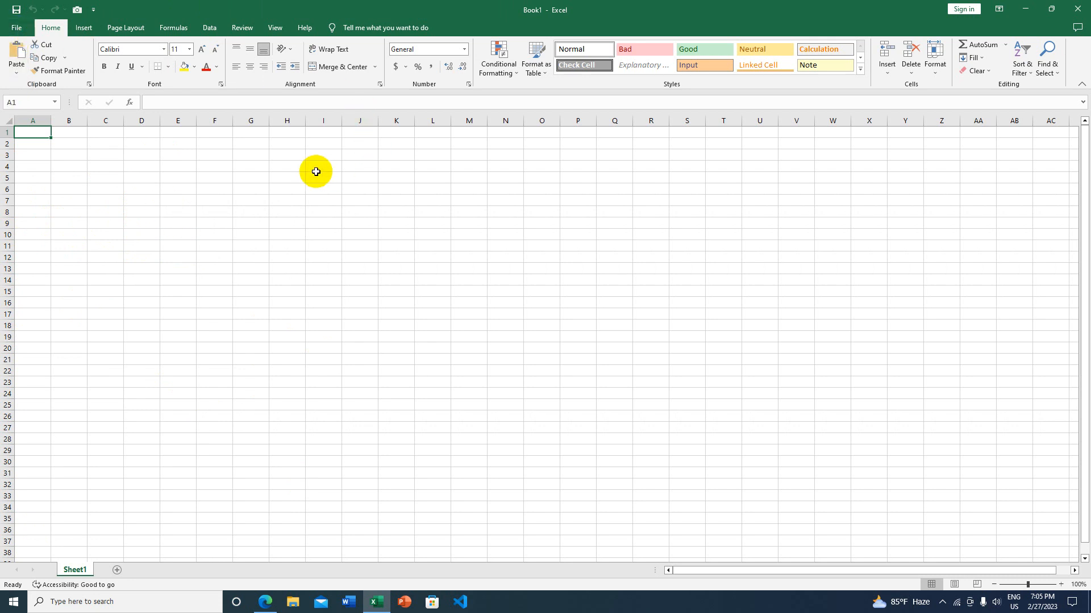
Step: Open the recent workbook MS Excel Exercise.xlsx
{"action": "left_click", "coordinate": [15, 29]}
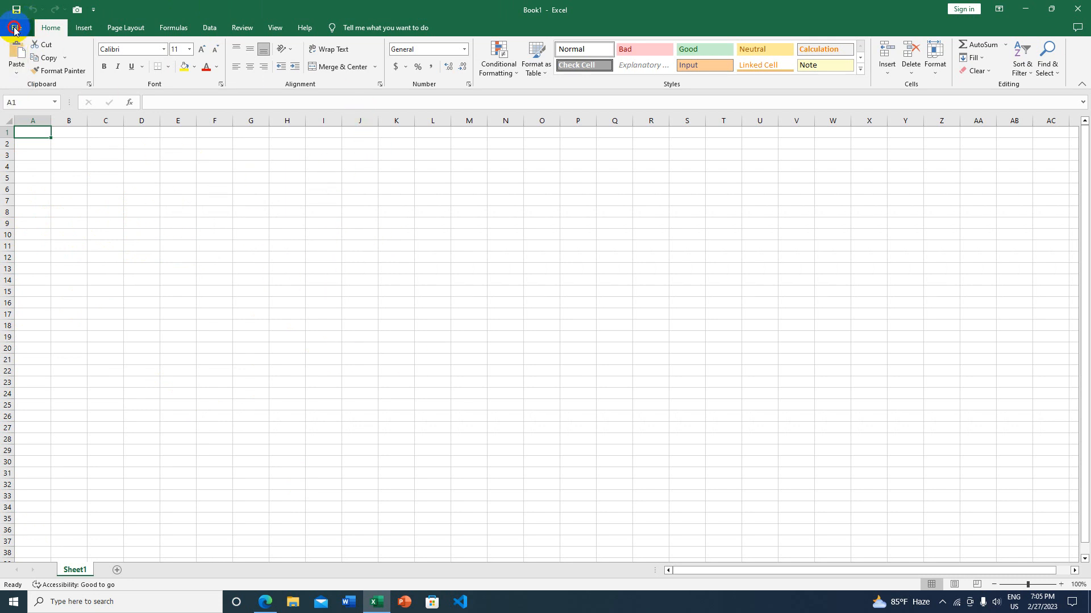
{"action": "left_click", "coordinate": [39, 104]}
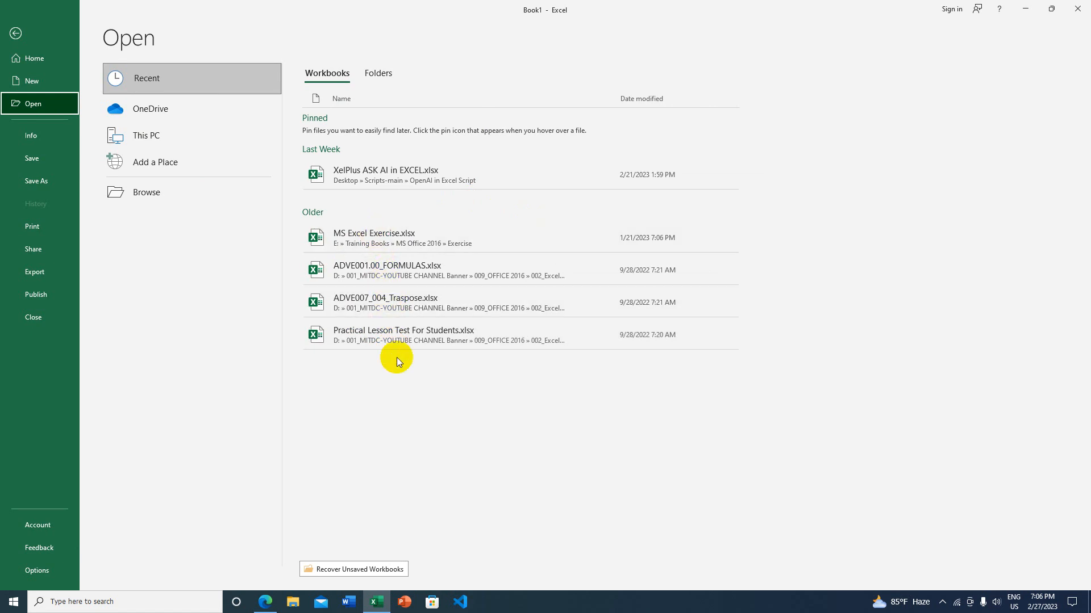
{"action": "left_click", "coordinate": [381, 236]}
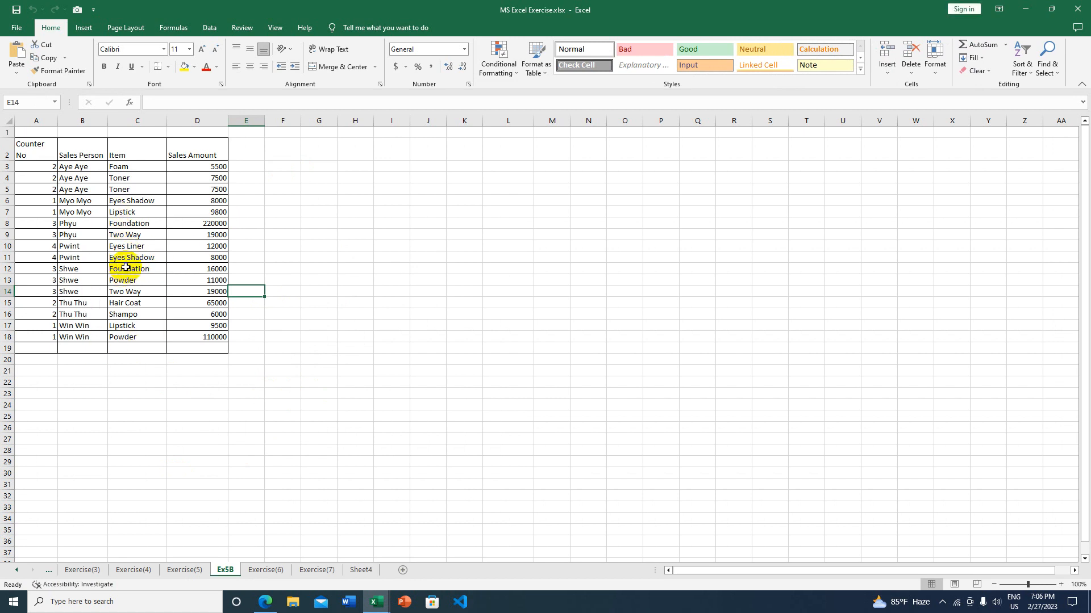
Step: Look through the workbook's sheets from Sheet1 to Exercise(7) for a suitable sample table
{"action": "left_click", "coordinate": [81, 569]}
{"action": "left_click", "coordinate": [18, 571]}
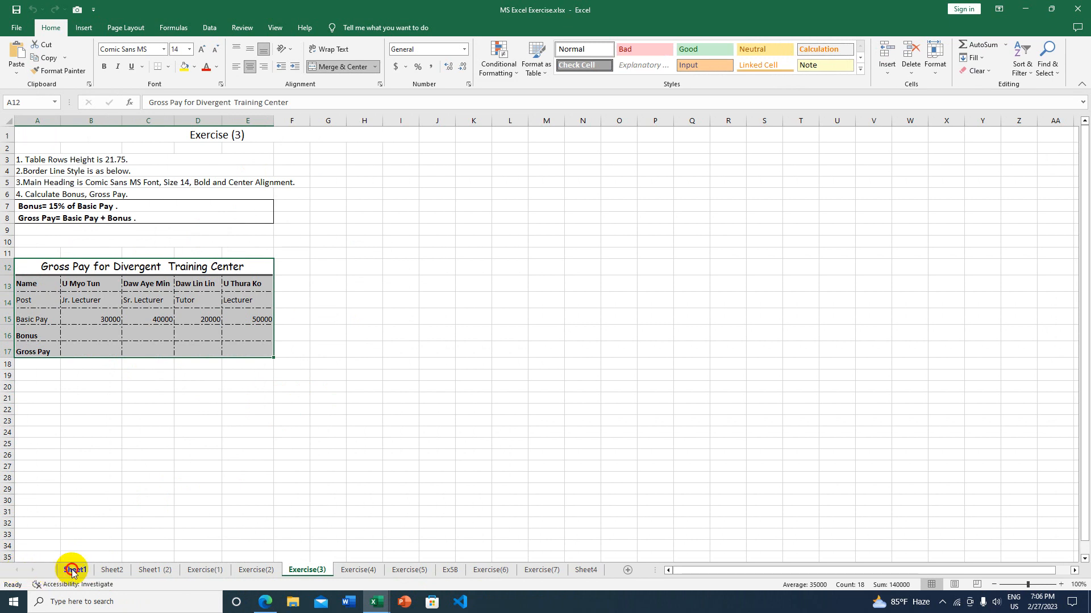
{"action": "left_click", "coordinate": [72, 570]}
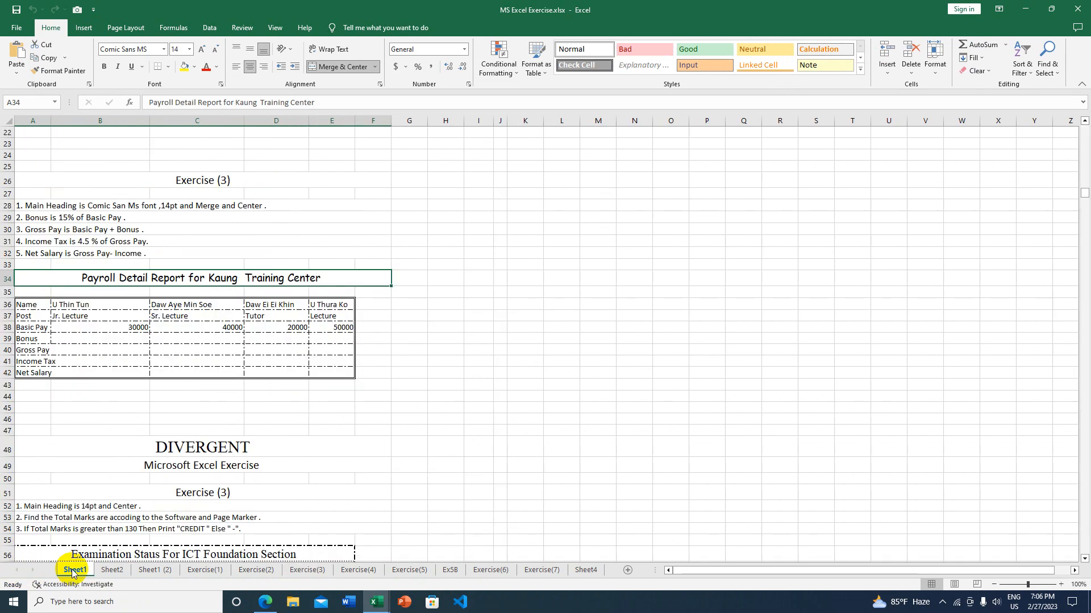
{"action": "left_click", "coordinate": [113, 569]}
{"action": "left_click", "coordinate": [149, 570]}
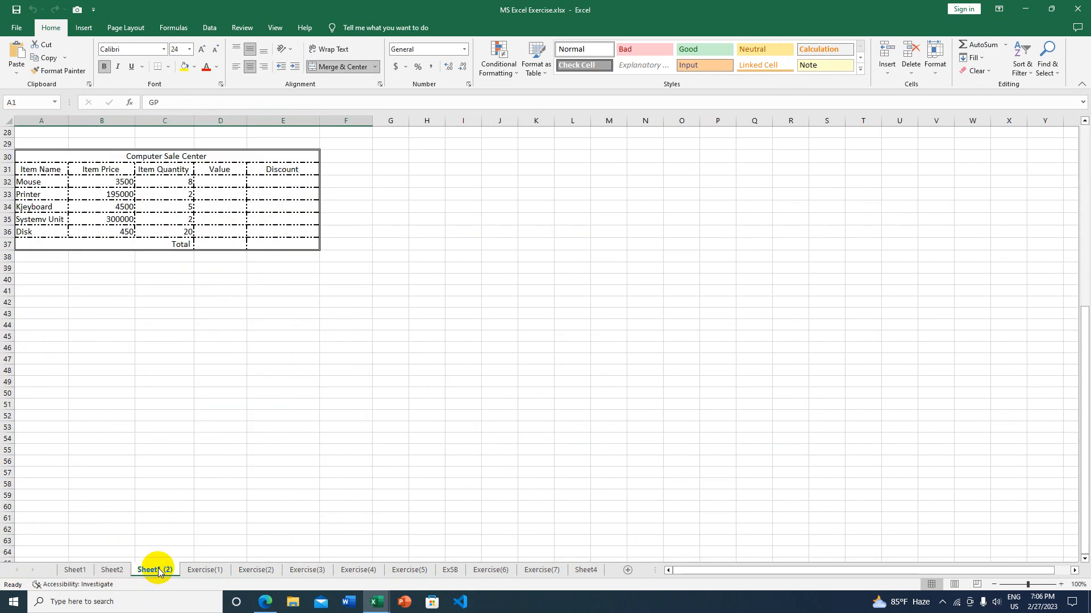
{"action": "left_click", "coordinate": [206, 570]}
{"action": "left_click", "coordinate": [241, 570]}
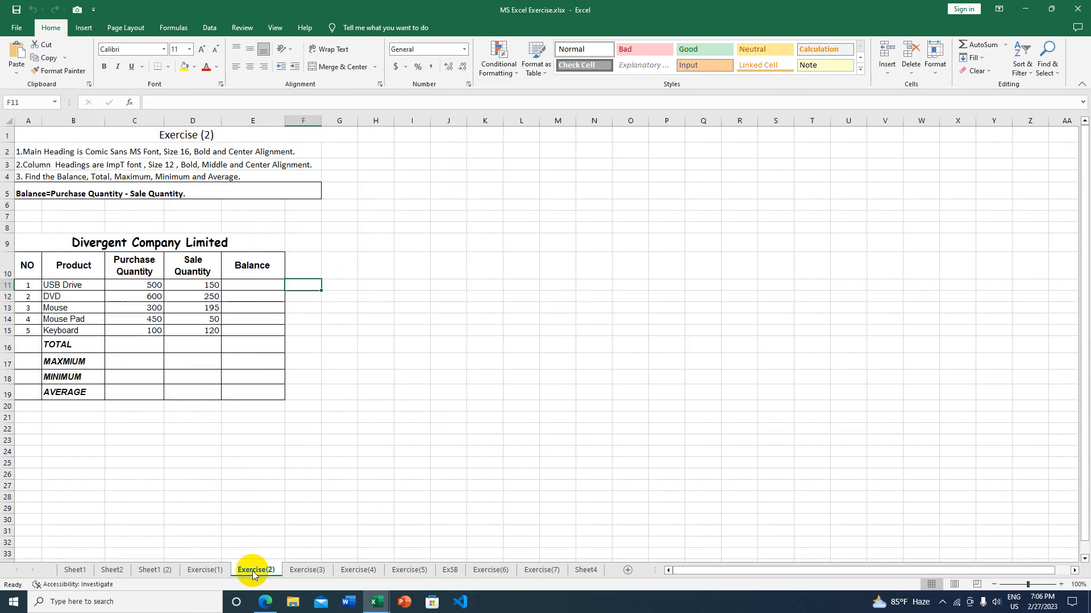
{"action": "left_click", "coordinate": [307, 571]}
{"action": "left_click", "coordinate": [359, 570]}
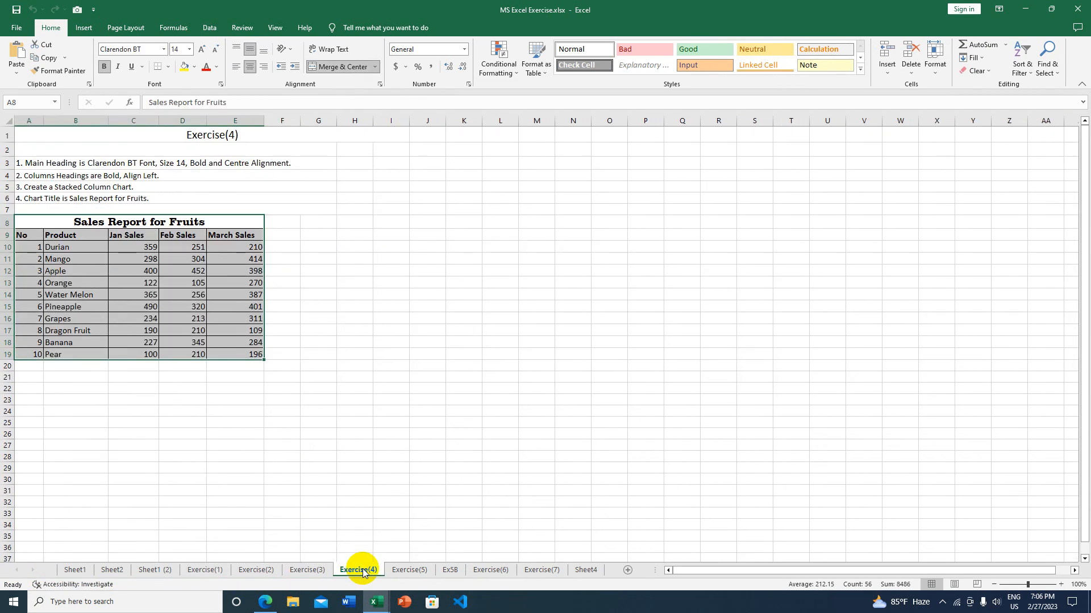
{"action": "left_click", "coordinate": [409, 571]}
{"action": "left_click", "coordinate": [450, 570]}
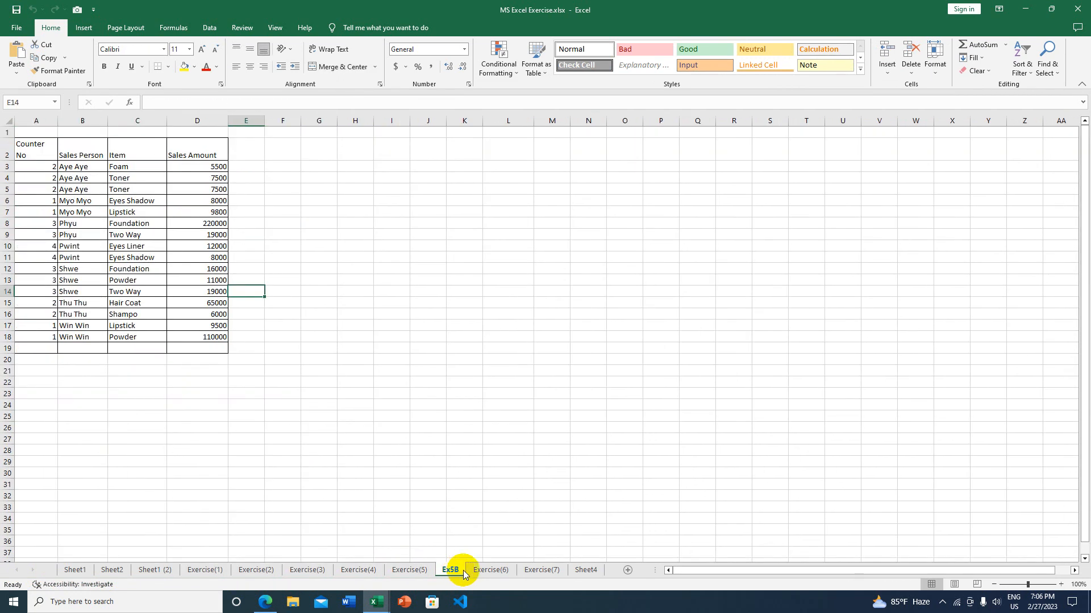
{"action": "left_click", "coordinate": [496, 570]}
{"action": "left_click", "coordinate": [541, 570]}
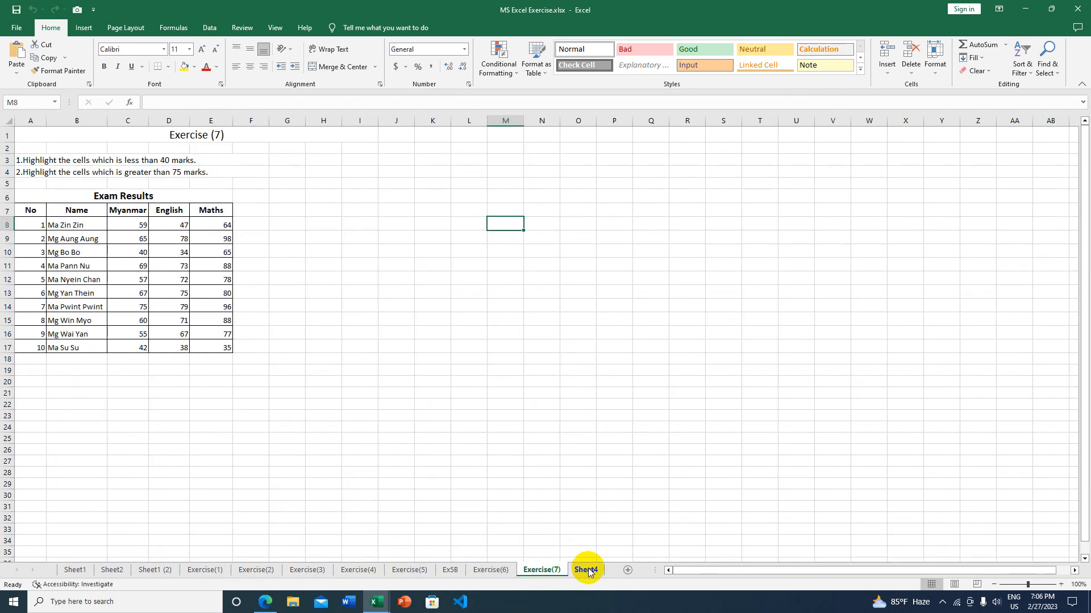
Step: Browse for a workbook in the Excercise Files folder on drive D, under 001_MITDC-YOUTUBE CHANNEL Banner, 009_OFFICE 2016, 002_Excel Tutorials 2016
{"action": "left_click", "coordinate": [20, 28]}
{"action": "left_click", "coordinate": [31, 105]}
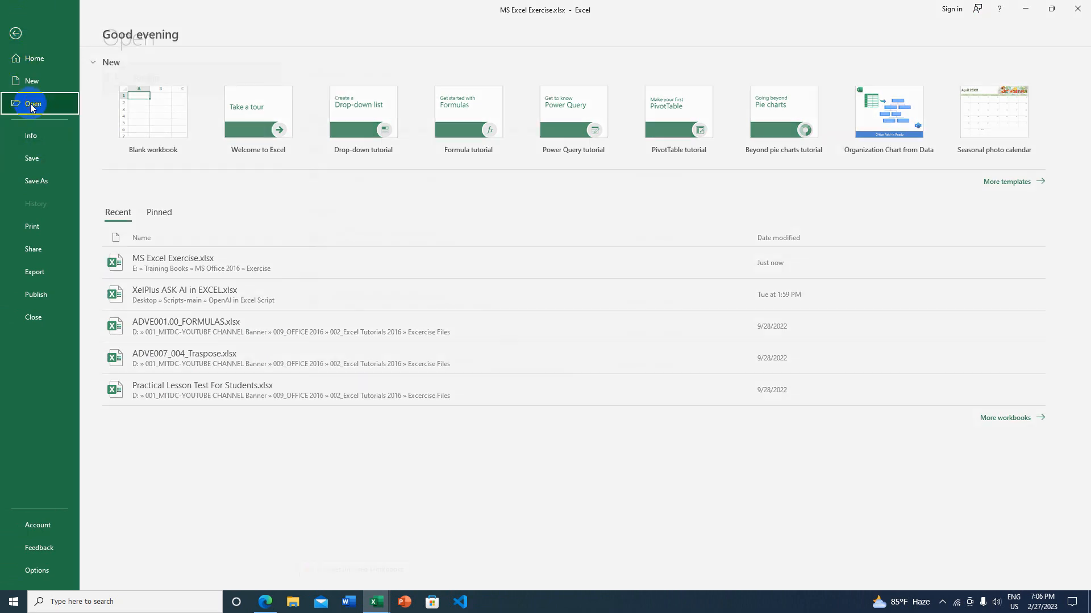
{"action": "left_click", "coordinate": [163, 194]}
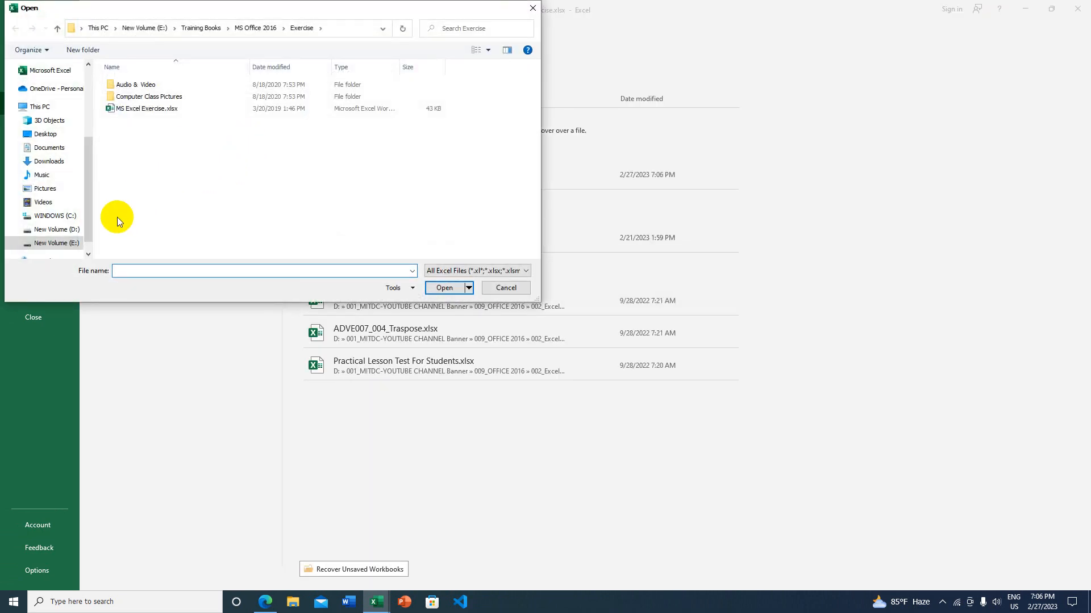
{"action": "left_click", "coordinate": [54, 229]}
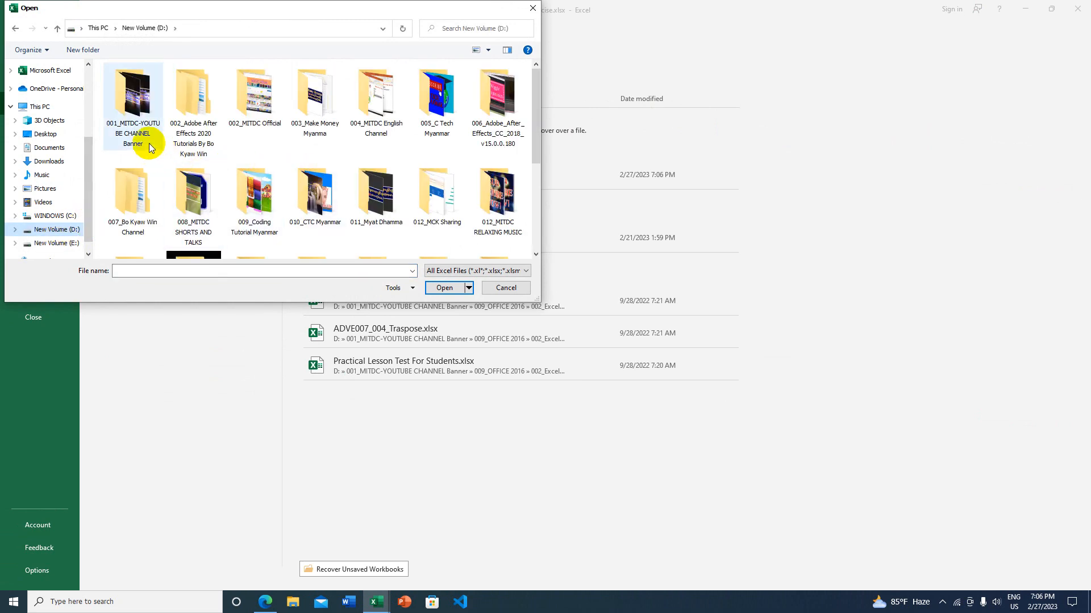
{"action": "double_click", "coordinate": [154, 122]}
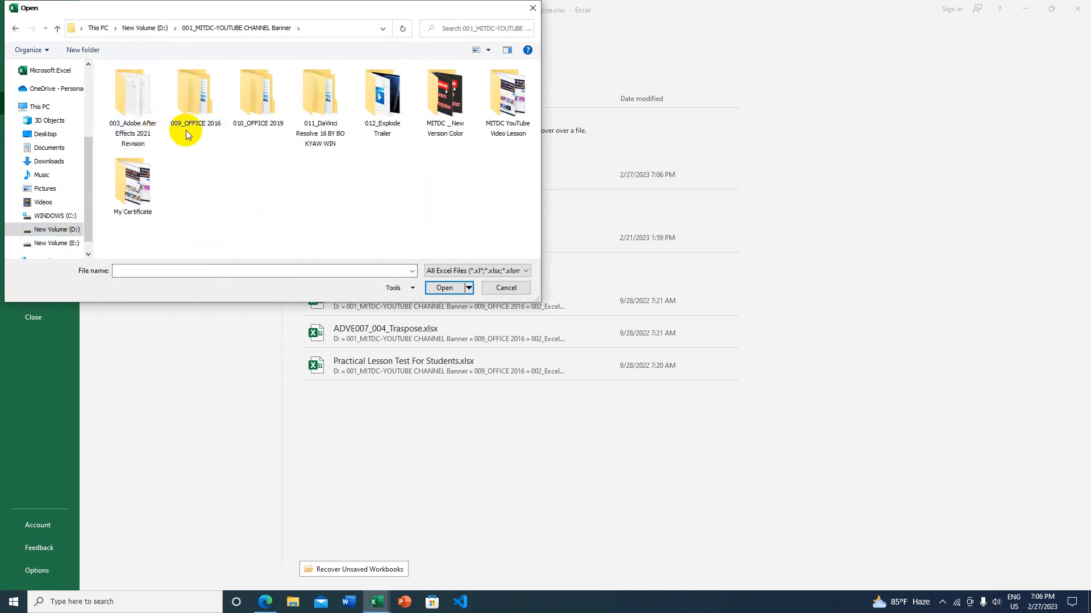
{"action": "left_click", "coordinate": [256, 111]}
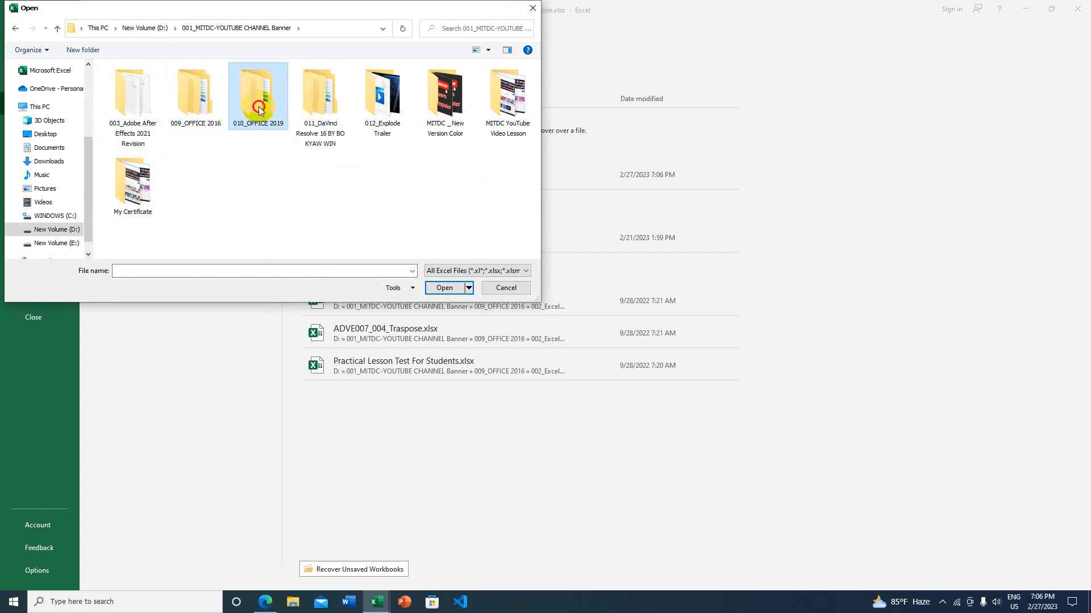
{"action": "left_click", "coordinate": [203, 112]}
{"action": "double_click", "coordinate": [203, 112]}
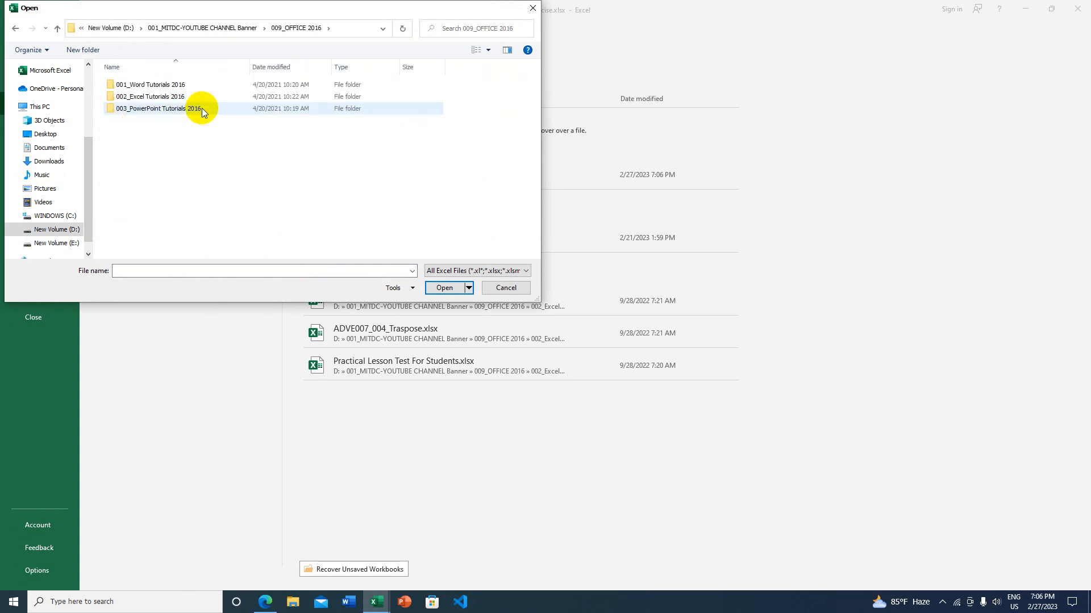
{"action": "left_click", "coordinate": [165, 100]}
{"action": "double_click", "coordinate": [165, 98]}
{"action": "double_click", "coordinate": [127, 103]}
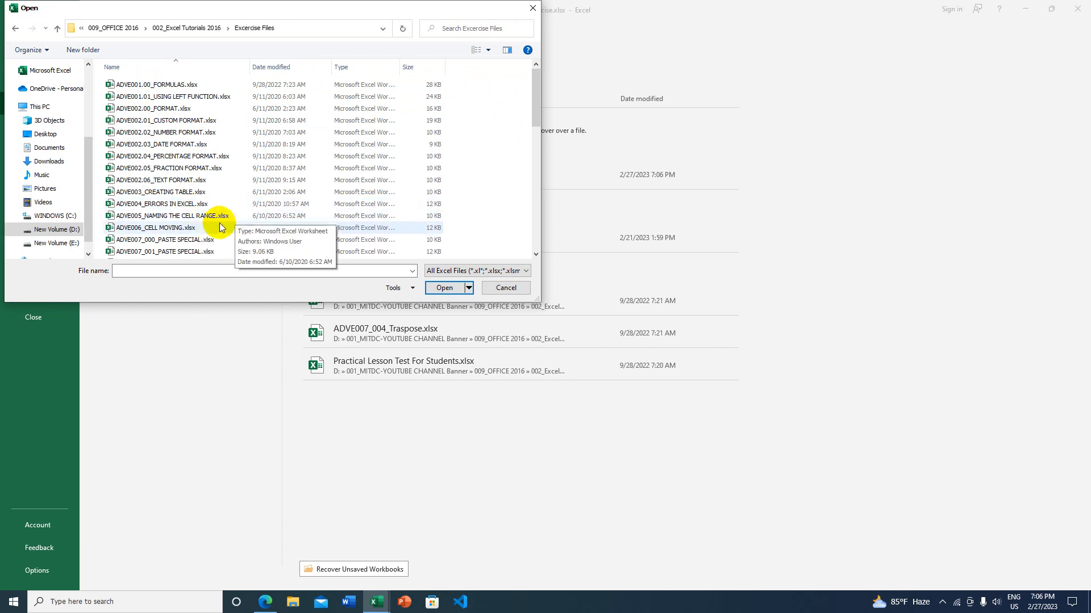
Step: Find and open the workbook ADVE007_005_Paste Link,Picture & Linked Picture.xlsx
{"action": "scroll", "coordinate": [176, 210], "scroll_direction": "down", "scroll_amount": 3}
{"action": "scroll", "coordinate": [177, 210], "scroll_direction": "down", "scroll_amount": 6}
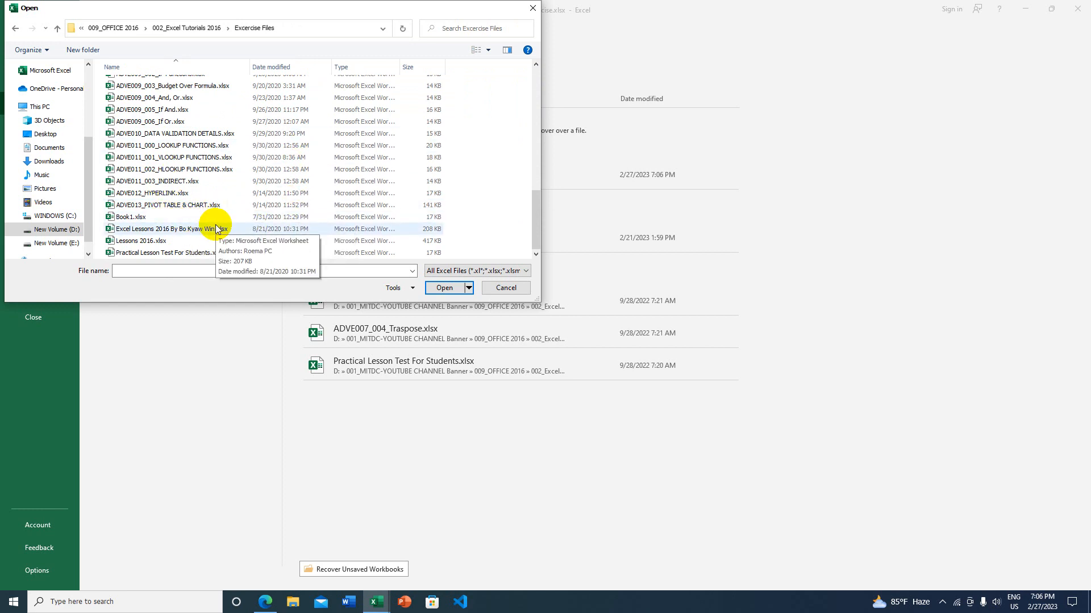
{"action": "scroll", "coordinate": [216, 229], "scroll_direction": "up", "scroll_amount": 10}
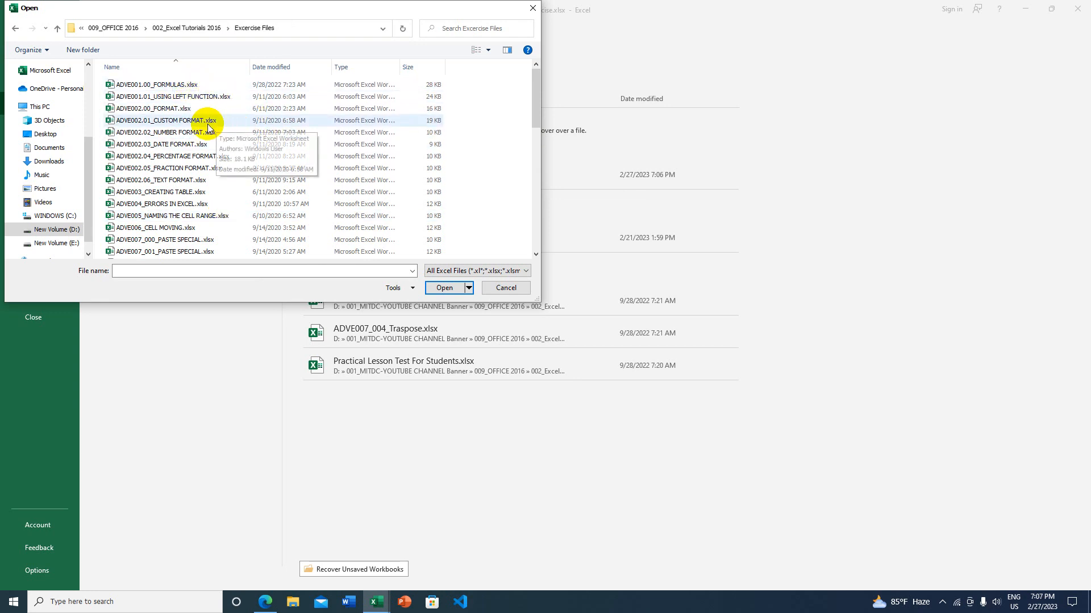
{"action": "scroll", "coordinate": [204, 133], "scroll_direction": "down", "scroll_amount": 3}
{"action": "scroll", "coordinate": [288, 219], "scroll_direction": "down", "scroll_amount": 1}
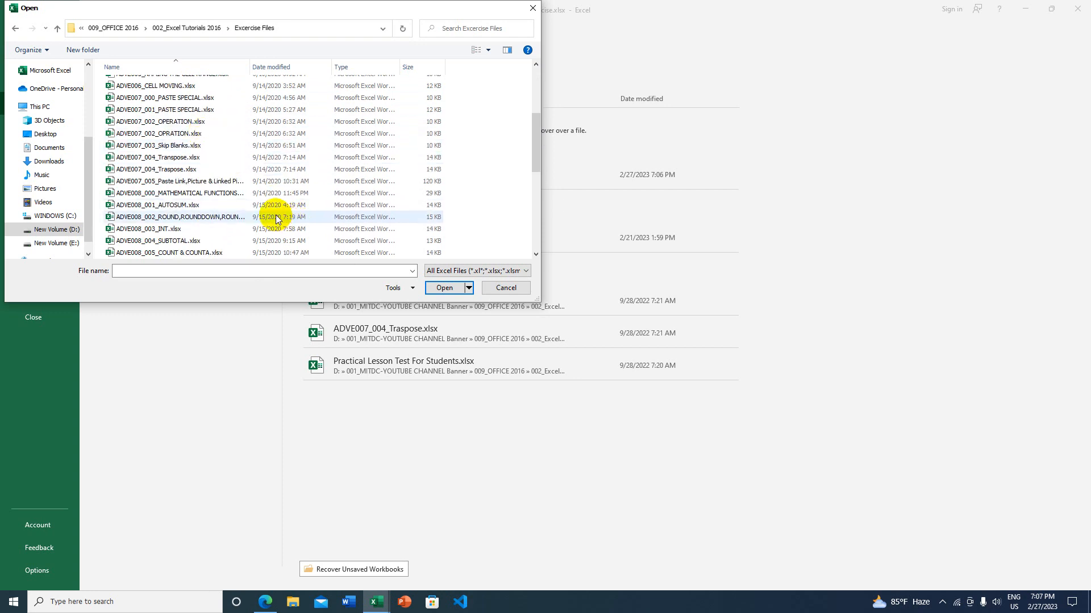
{"action": "left_click", "coordinate": [204, 184]}
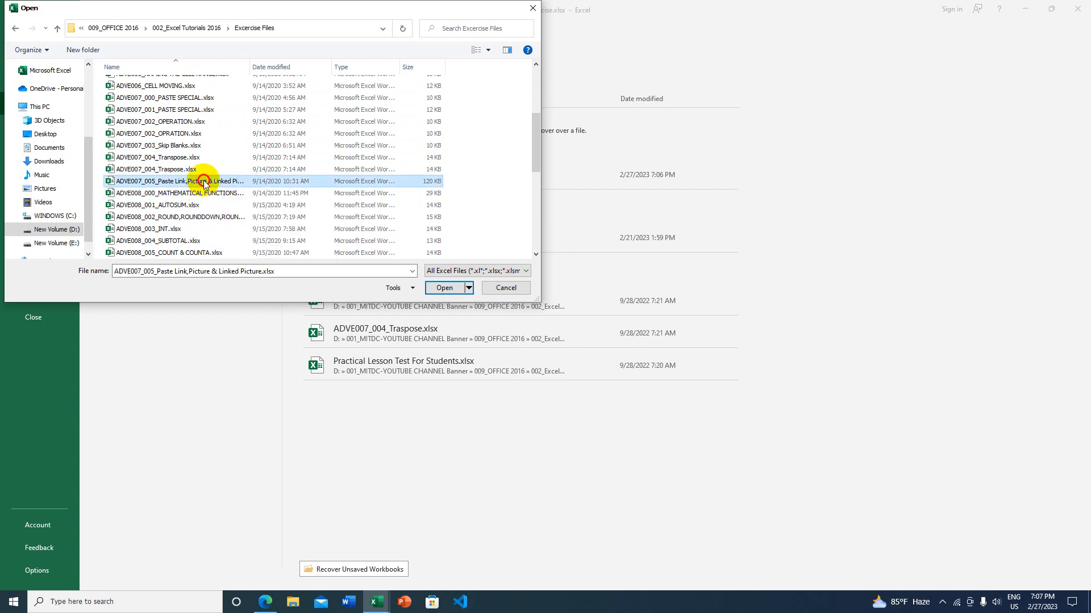
{"action": "left_click", "coordinate": [443, 286]}
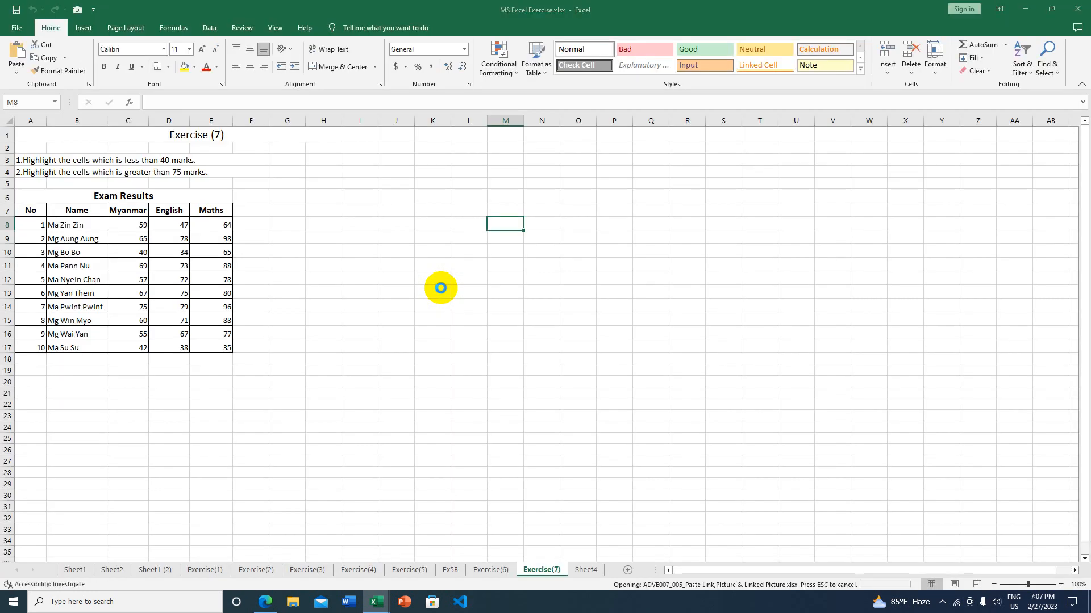
Step: Look through Sheet1, Sheet2 and Sheet3 to examine the source table and its pasted copies
{"action": "left_click", "coordinate": [112, 569]}
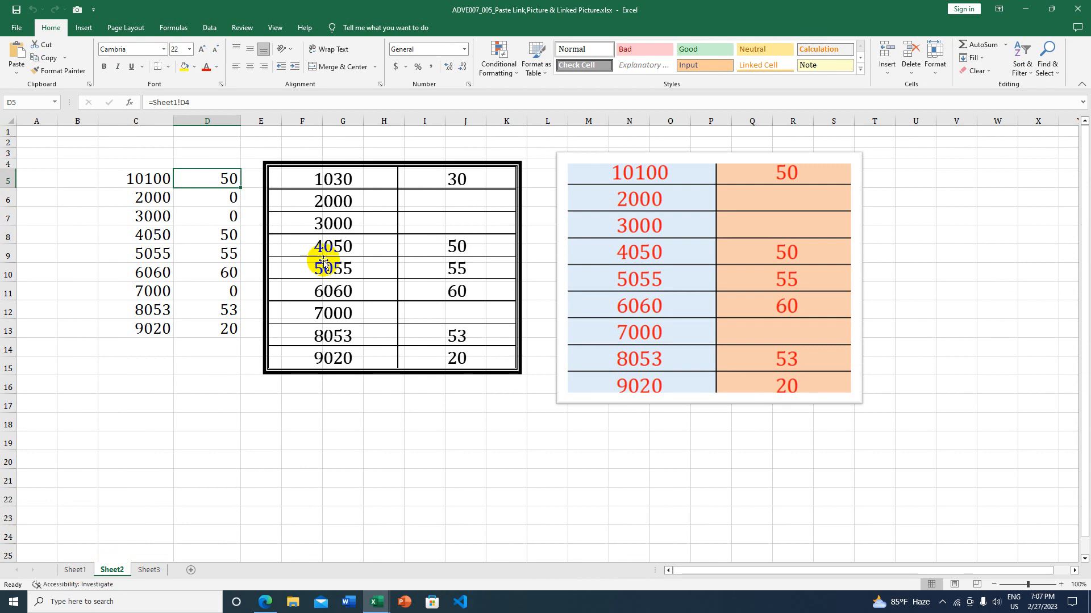
{"action": "left_click", "coordinate": [300, 187]}
{"action": "left_click", "coordinate": [74, 570]}
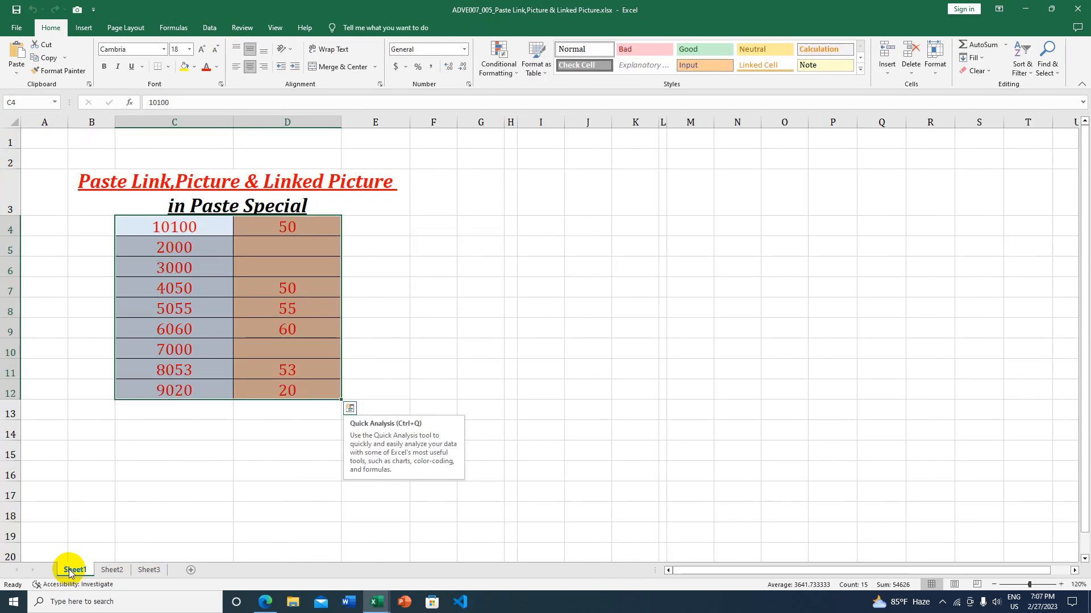
{"action": "left_click", "coordinate": [390, 289]}
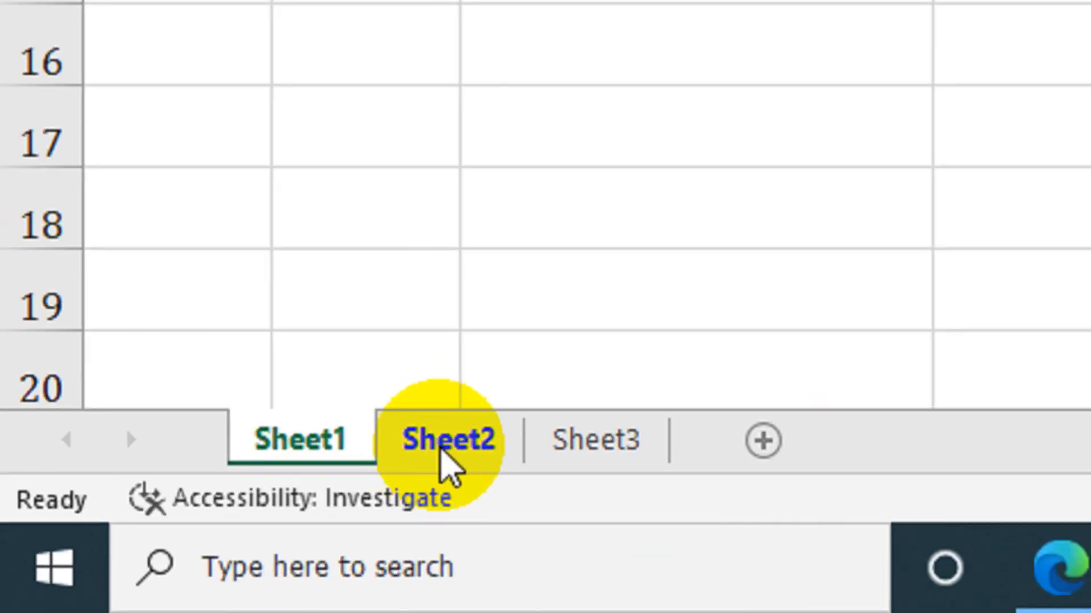
{"action": "left_click", "coordinate": [112, 572]}
{"action": "left_click", "coordinate": [588, 441]}
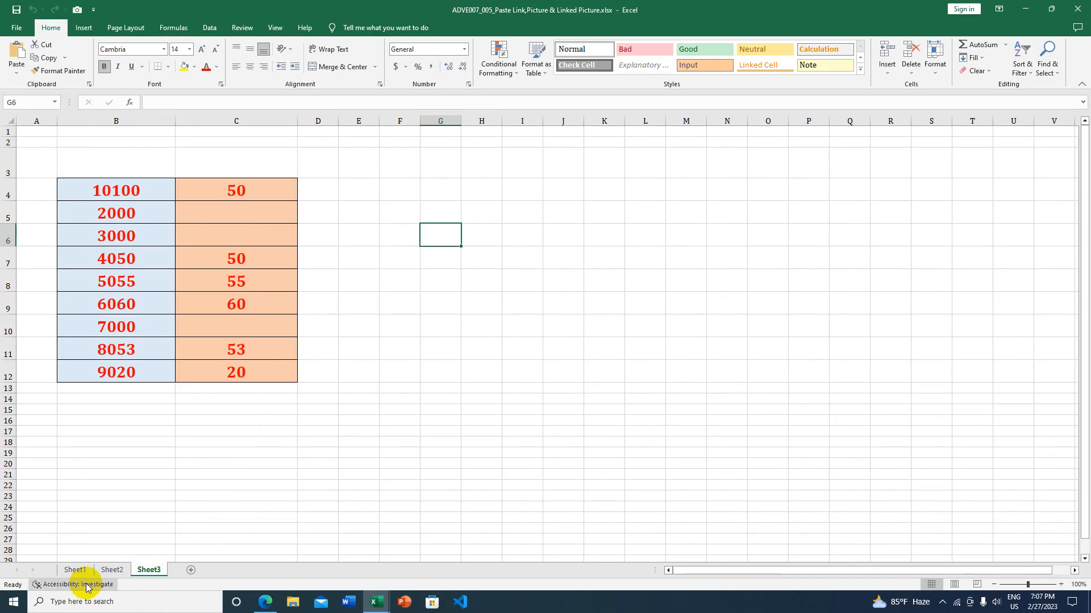
{"action": "left_click", "coordinate": [112, 570]}
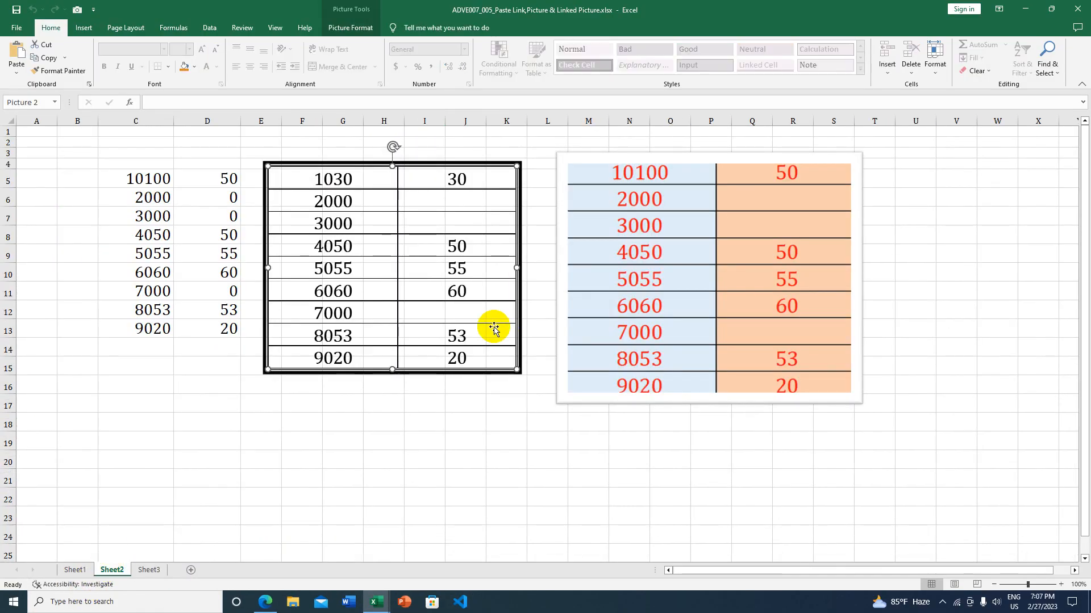
{"action": "left_click", "coordinate": [151, 571]}
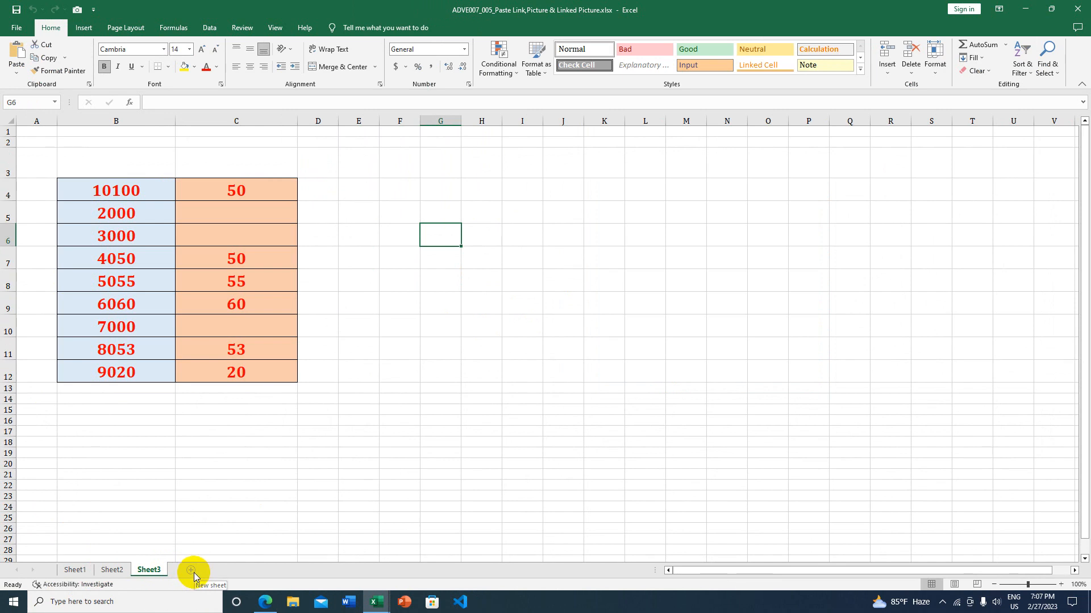
Step: Add a blank worksheet after Sheet3, review the other sheets and return to Sheet1
{"action": "left_click", "coordinate": [192, 570]}
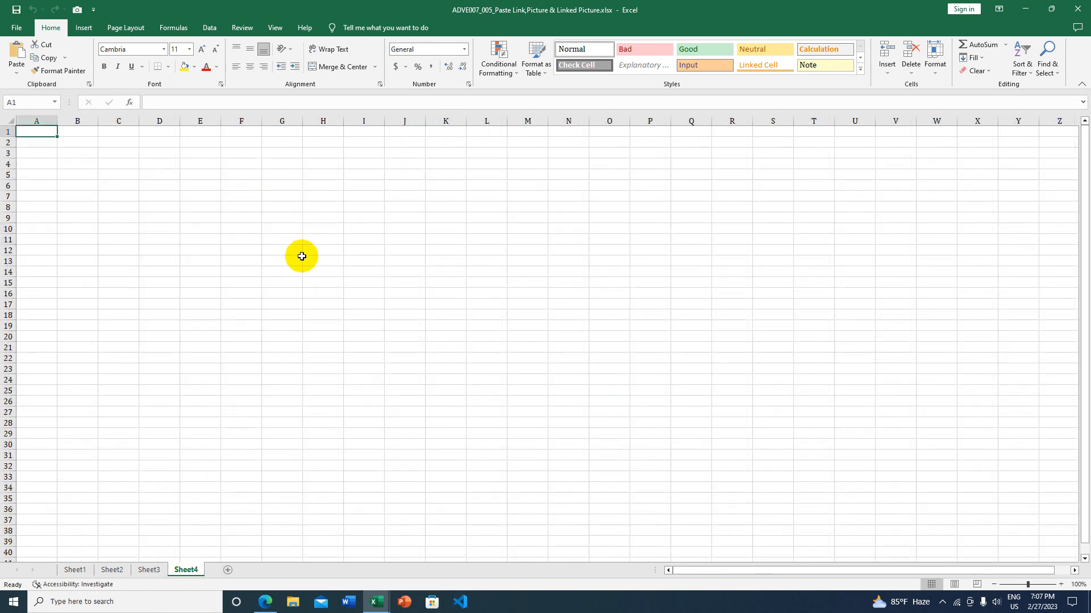
{"action": "left_click", "coordinate": [73, 572]}
{"action": "left_click", "coordinate": [112, 570]}
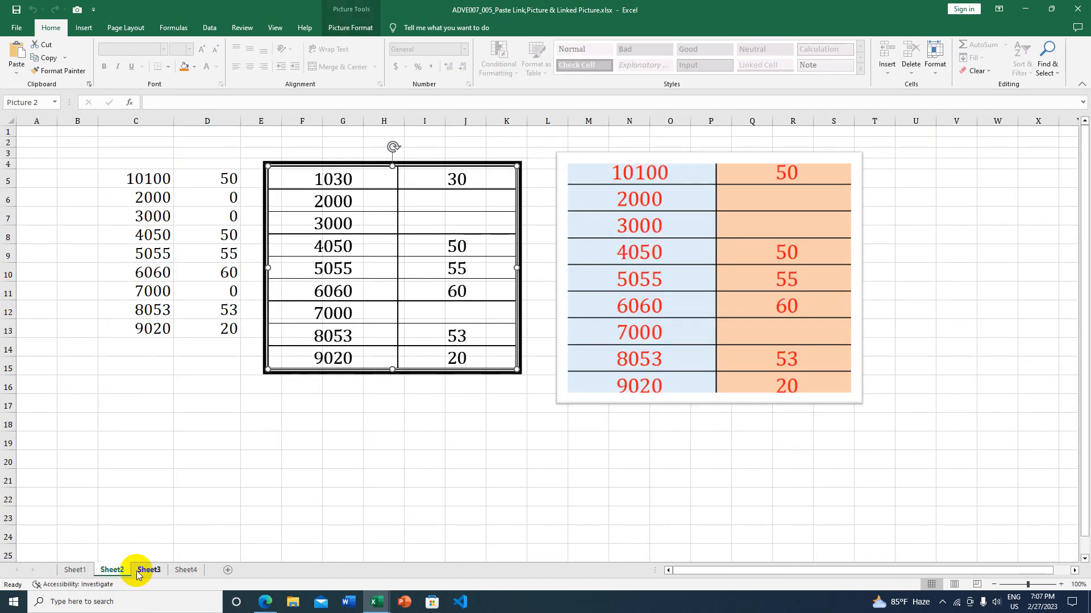
{"action": "left_click", "coordinate": [149, 571]}
{"action": "left_click", "coordinate": [187, 572]}
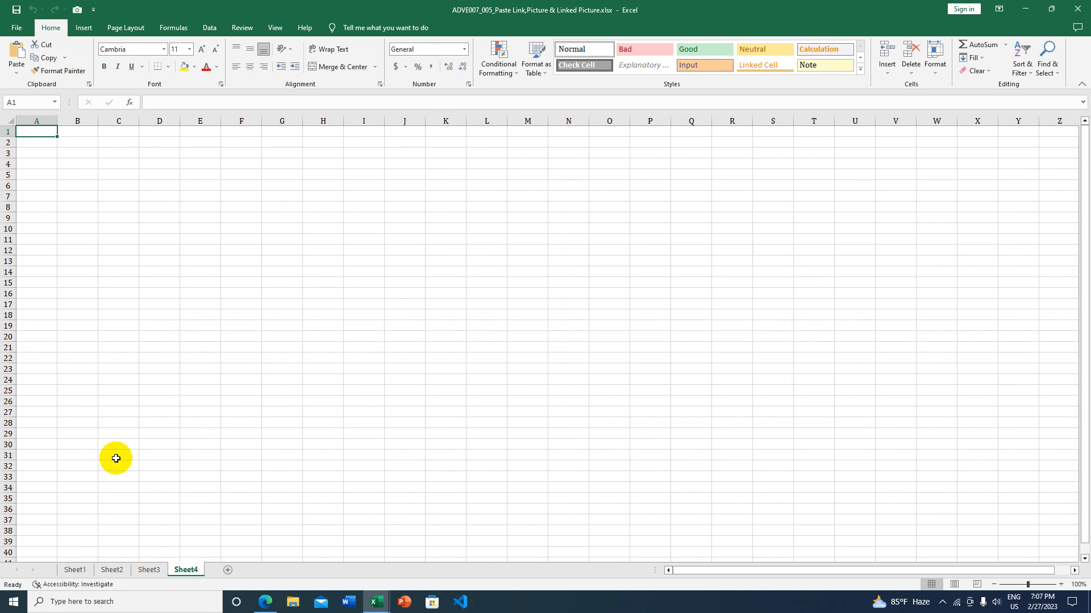
{"action": "left_click", "coordinate": [77, 571]}
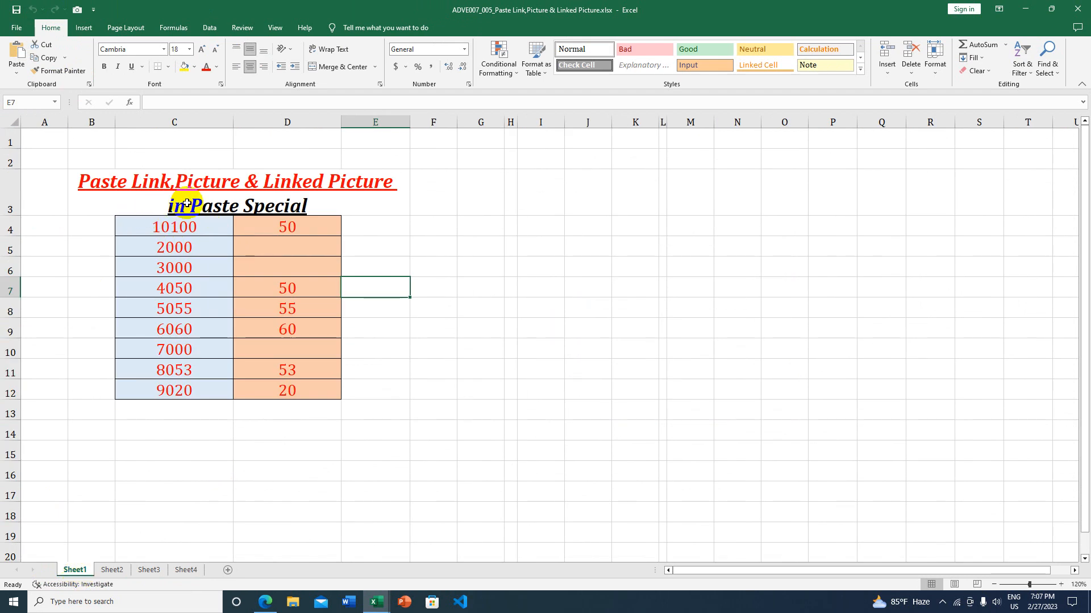
{"action": "left_click", "coordinate": [76, 12]}
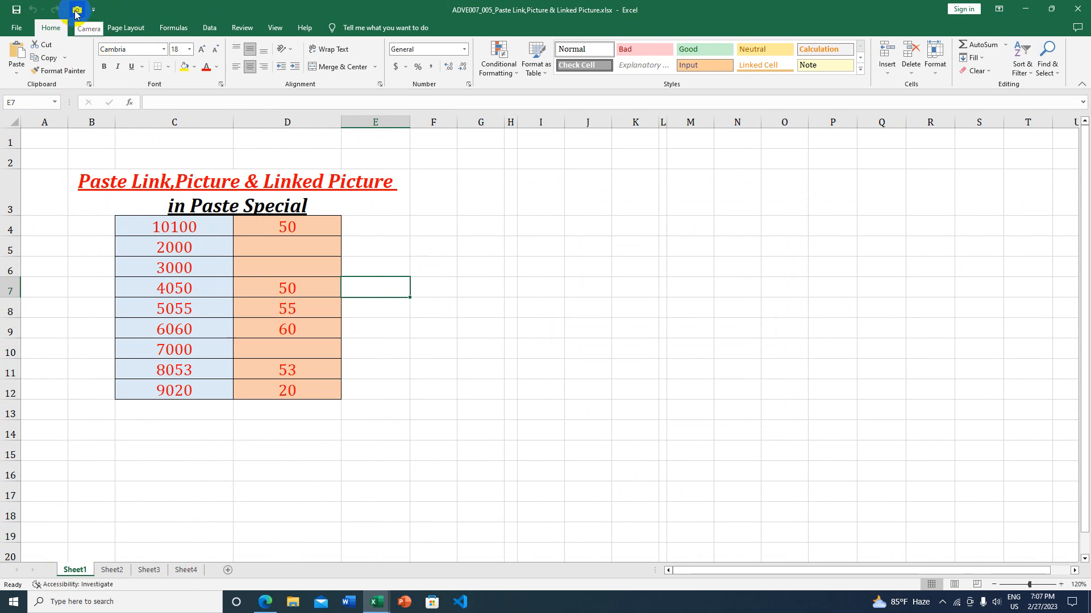
{"action": "left_click", "coordinate": [76, 11]}
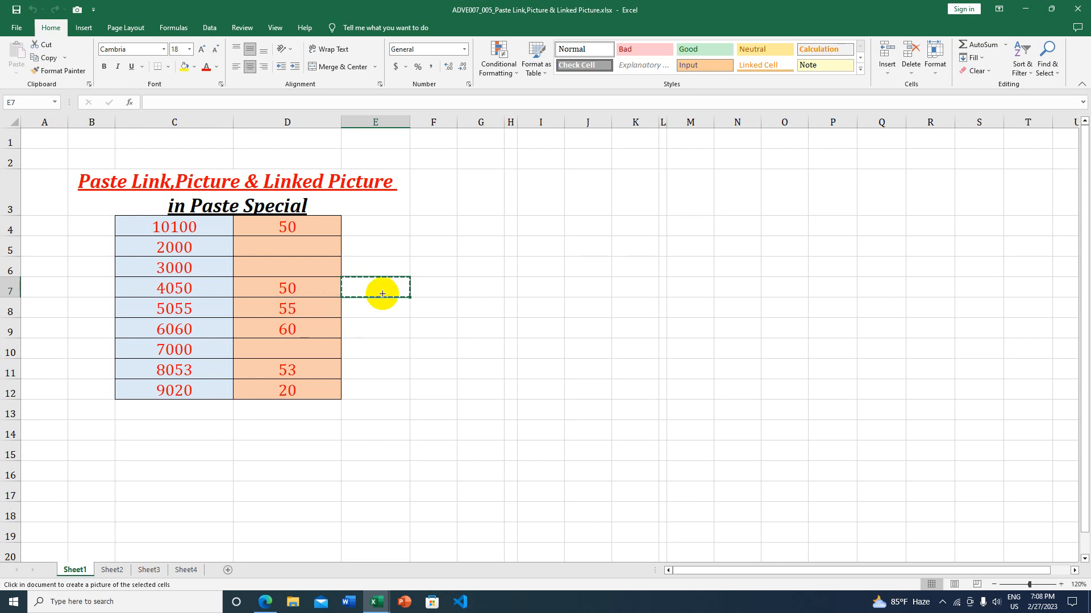
{"action": "key", "text": "Escape"}
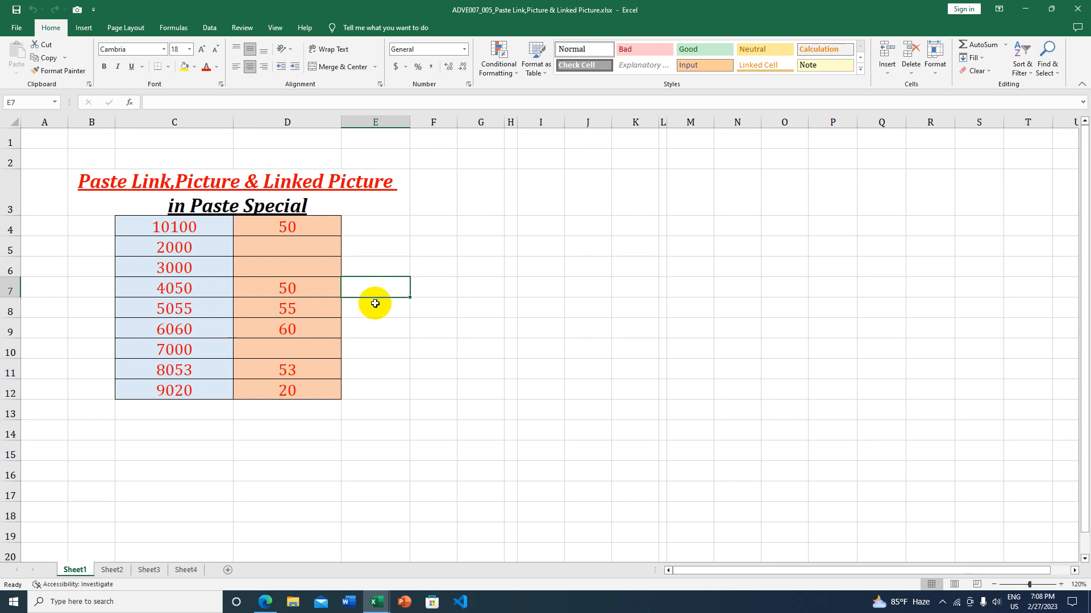
Step: Capture Sheet1's titled table, range B3:E12, with the Camera tool, place the picture on Sheet4 from cell A1, and return to Sheet1 without the copy outline
{"action": "left_click_drag", "start_coordinate": [86, 180], "coordinate": [346, 389]}
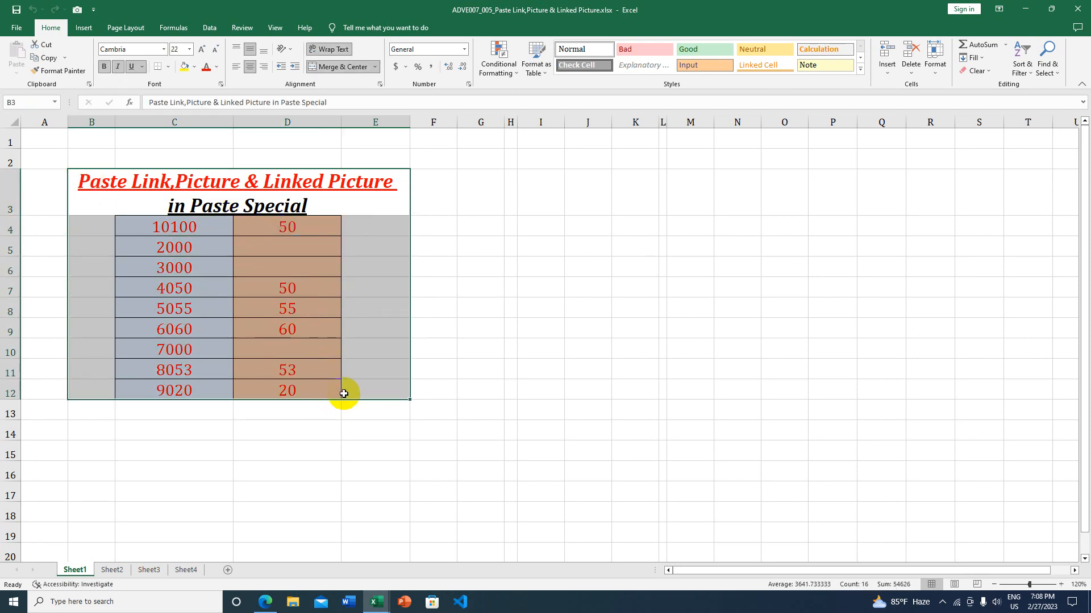
{"action": "scroll", "coordinate": [346, 389], "scroll_direction": "down", "scroll_amount": 1}
{"action": "scroll", "coordinate": [190, 227], "scroll_direction": "up", "scroll_amount": 1}
{"action": "left_click_drag", "start_coordinate": [77, 182], "coordinate": [358, 390]}
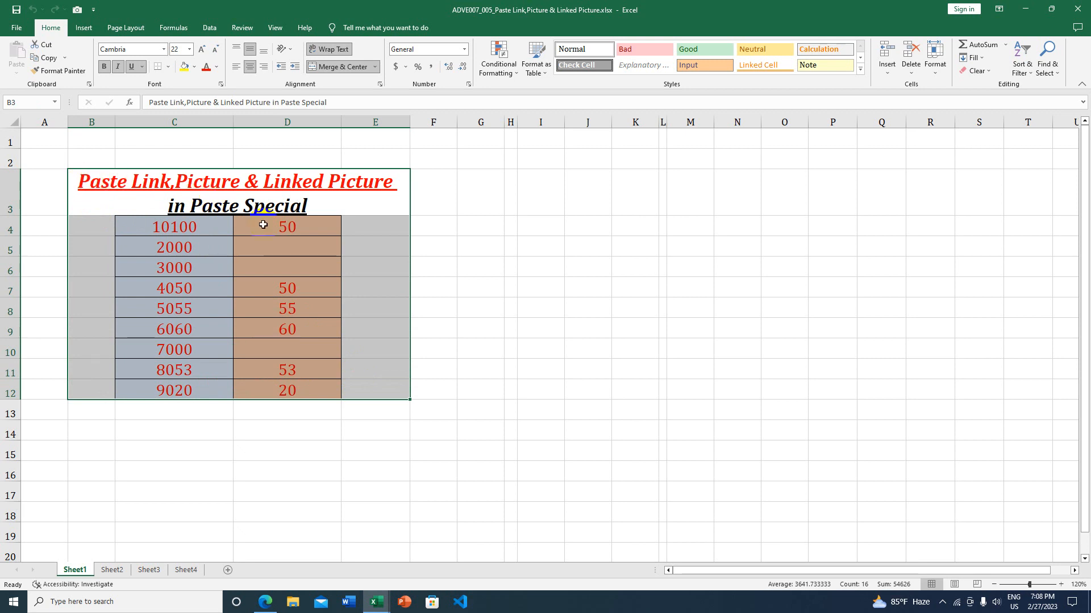
{"action": "left_click", "coordinate": [81, 181]}
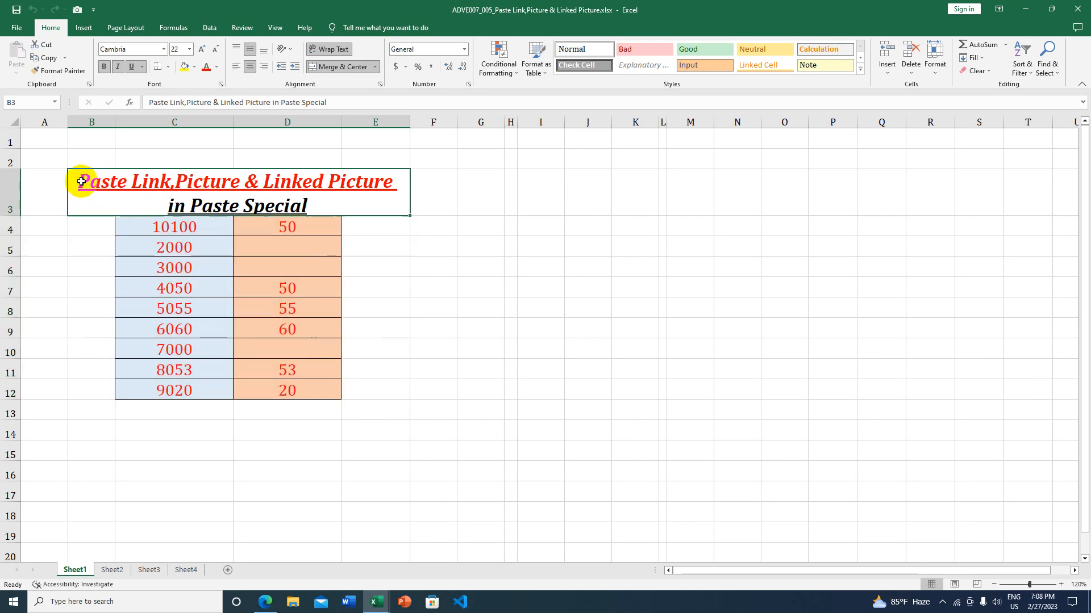
{"action": "left_click_drag", "start_coordinate": [82, 180], "coordinate": [361, 392]}
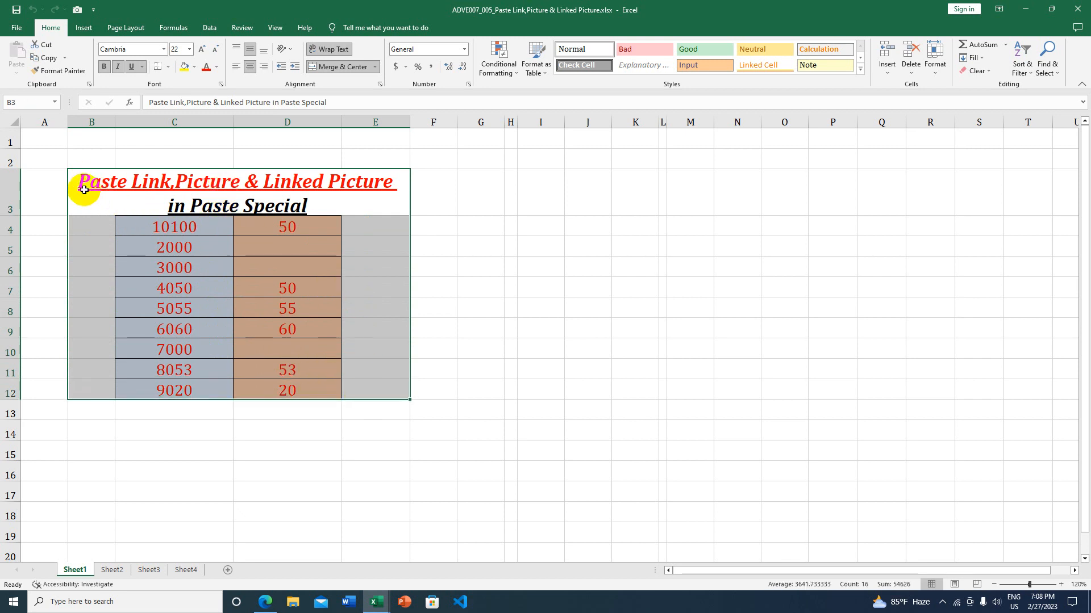
{"action": "left_click", "coordinate": [78, 11]}
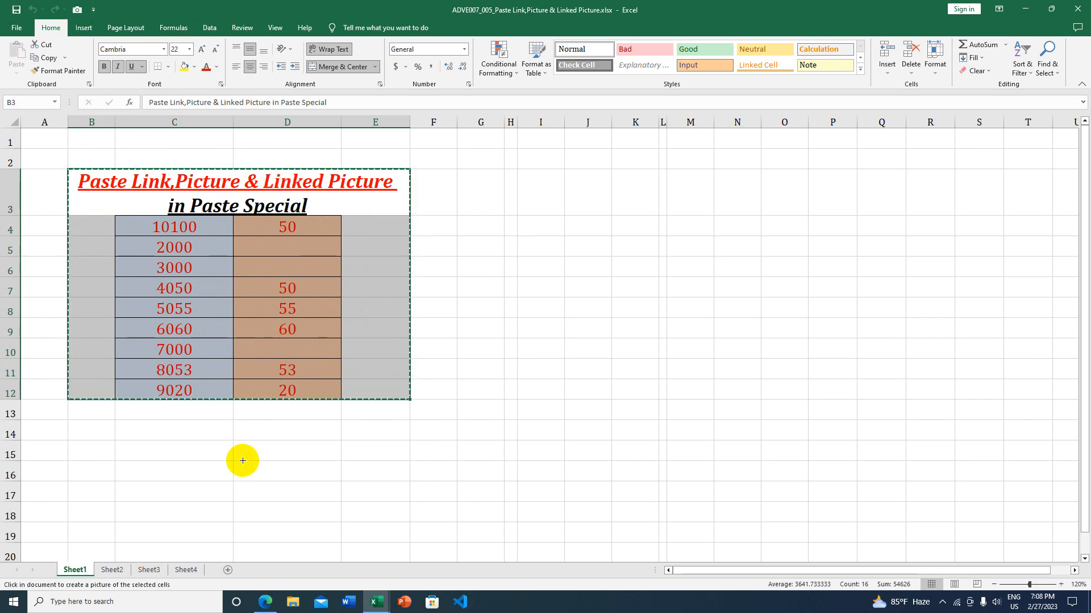
{"action": "left_click", "coordinate": [187, 570]}
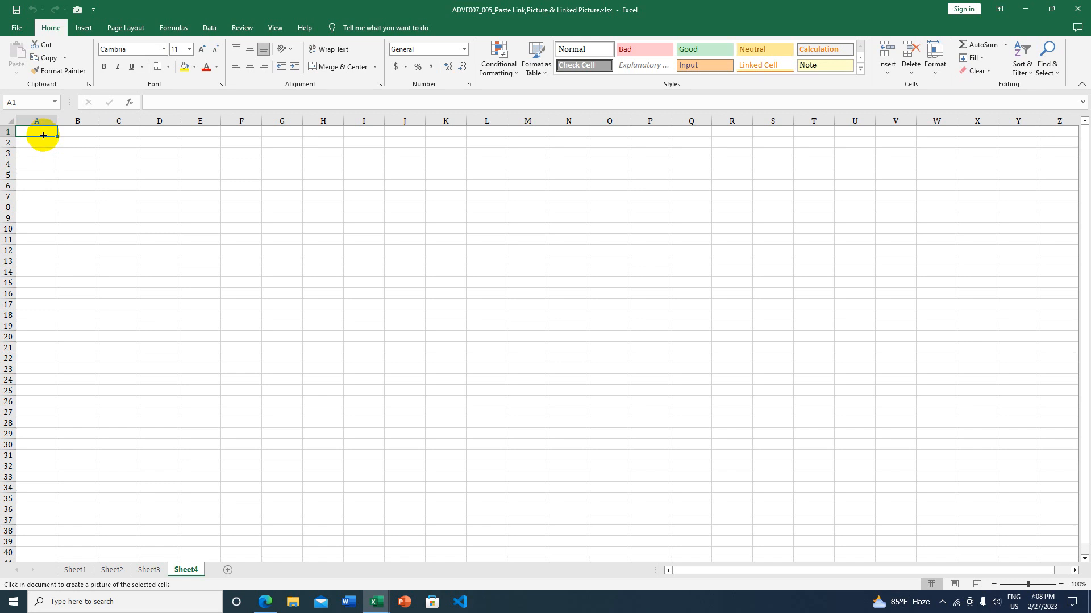
{"action": "left_click", "coordinate": [78, 11]}
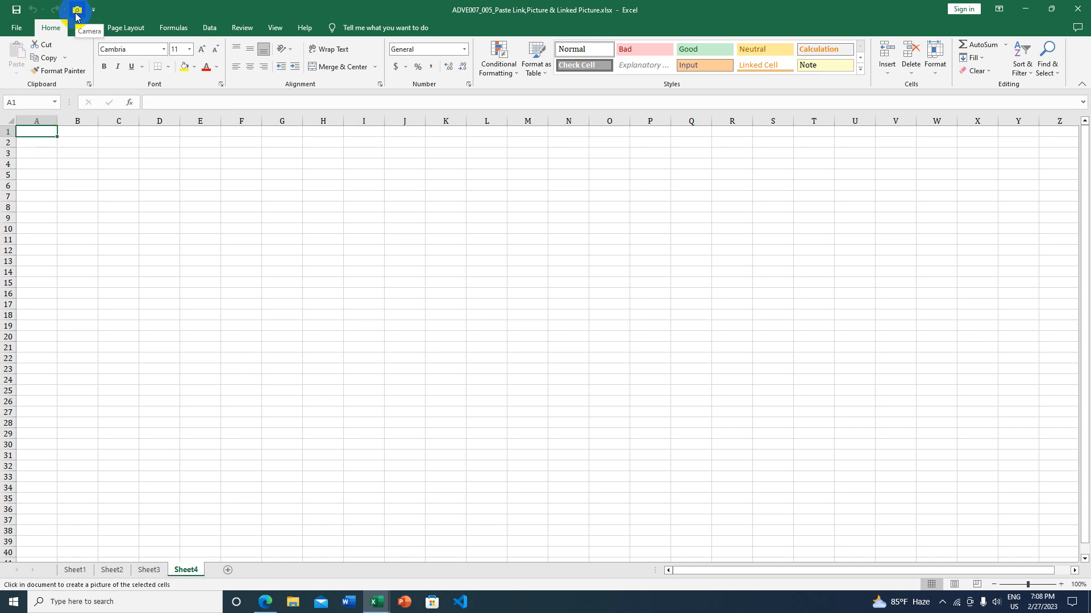
{"action": "left_click", "coordinate": [102, 175]}
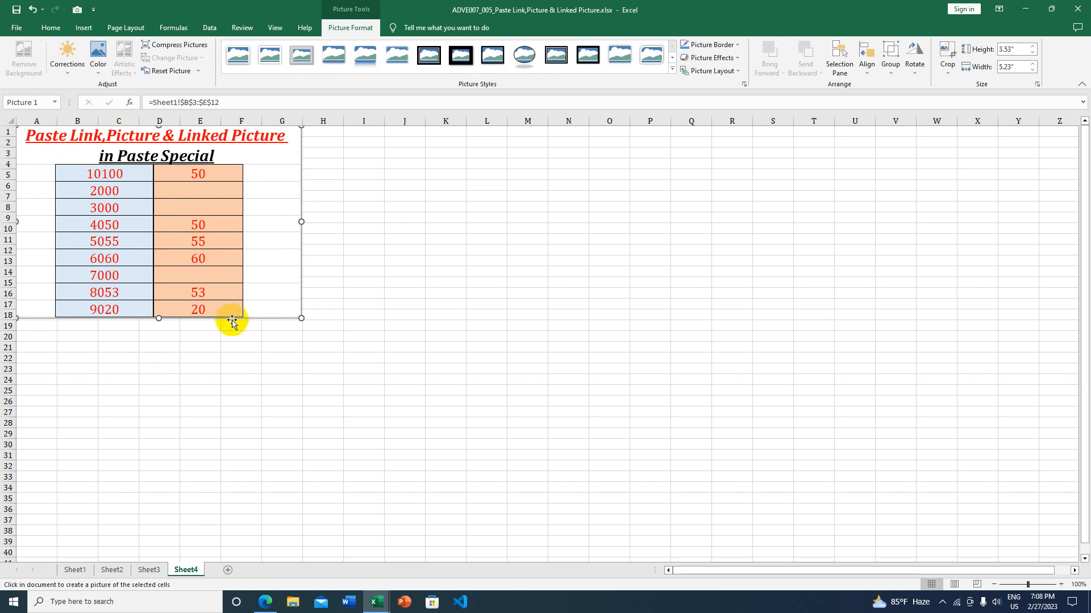
{"action": "left_click", "coordinate": [75, 570]}
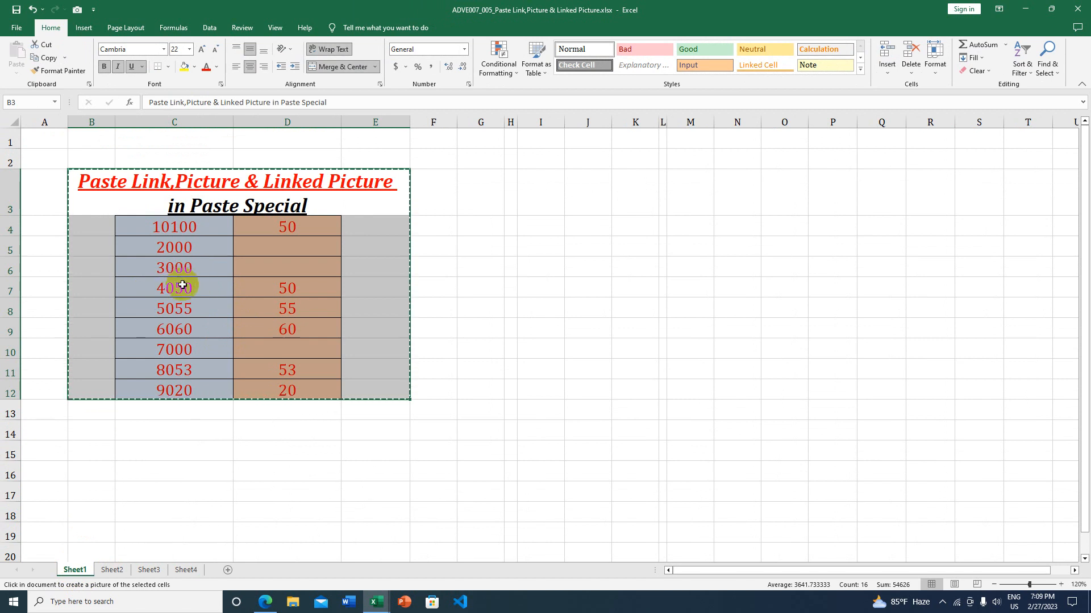
{"action": "key", "text": "Escape"}
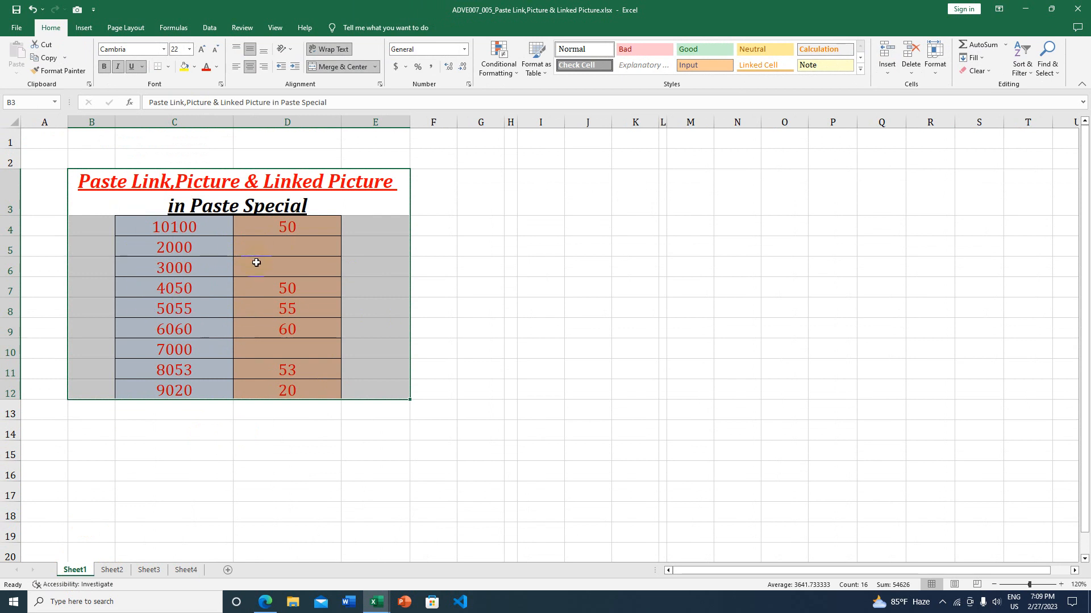
Step: Capture Sheet2's plain linked table, range C5:D13, with the Camera tool and place the picture on Sheet4 starting in cell A21
{"action": "left_click", "coordinate": [110, 569]}
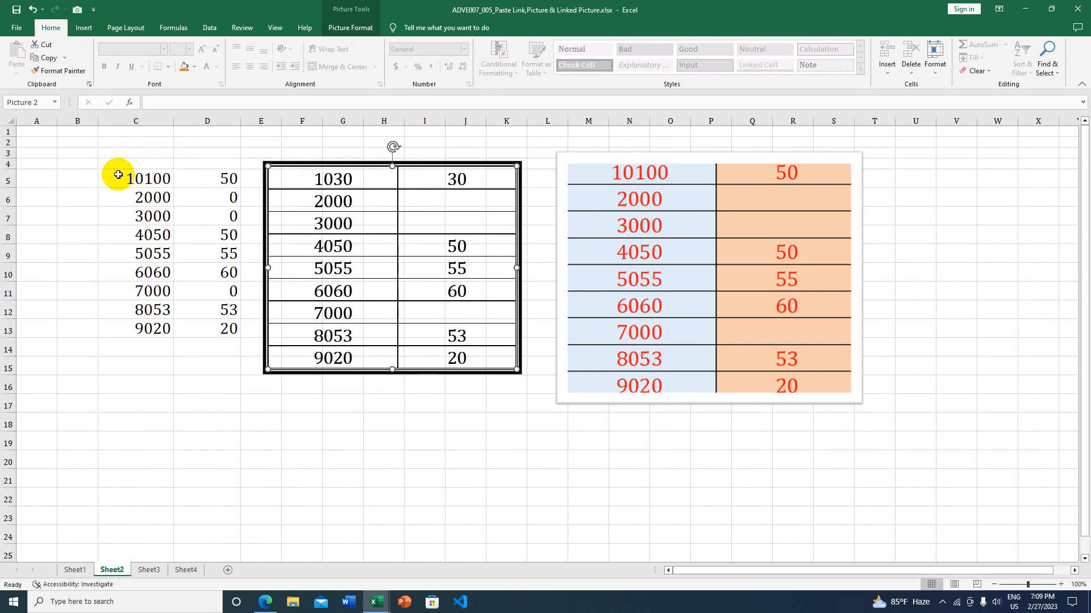
{"action": "left_click_drag", "start_coordinate": [105, 164], "coordinate": [225, 324]}
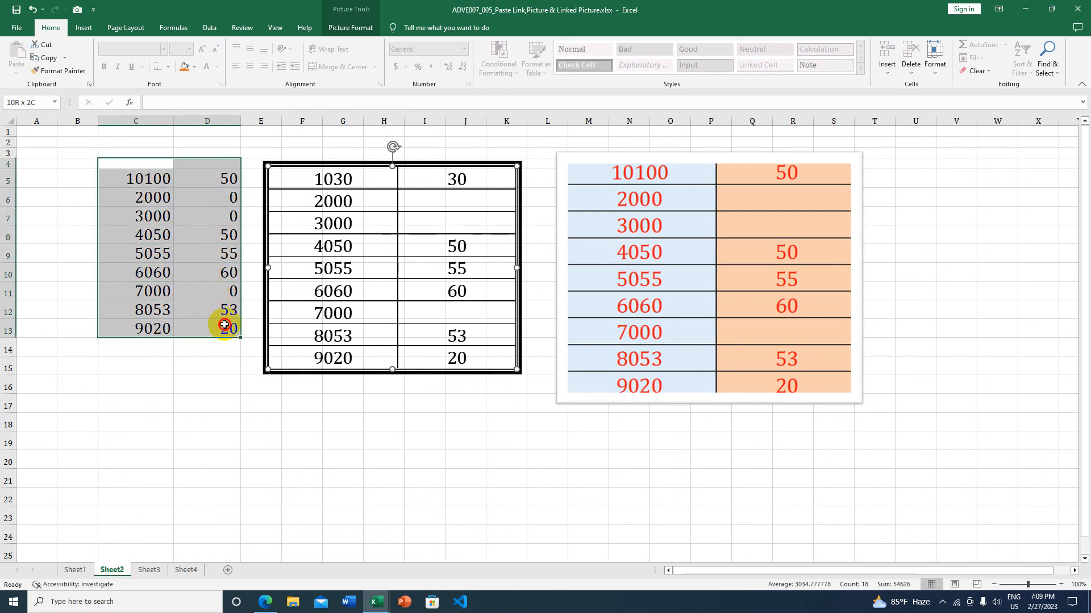
{"action": "left_click", "coordinate": [225, 325]}
{"action": "left_click_drag", "start_coordinate": [146, 188], "coordinate": [219, 330]}
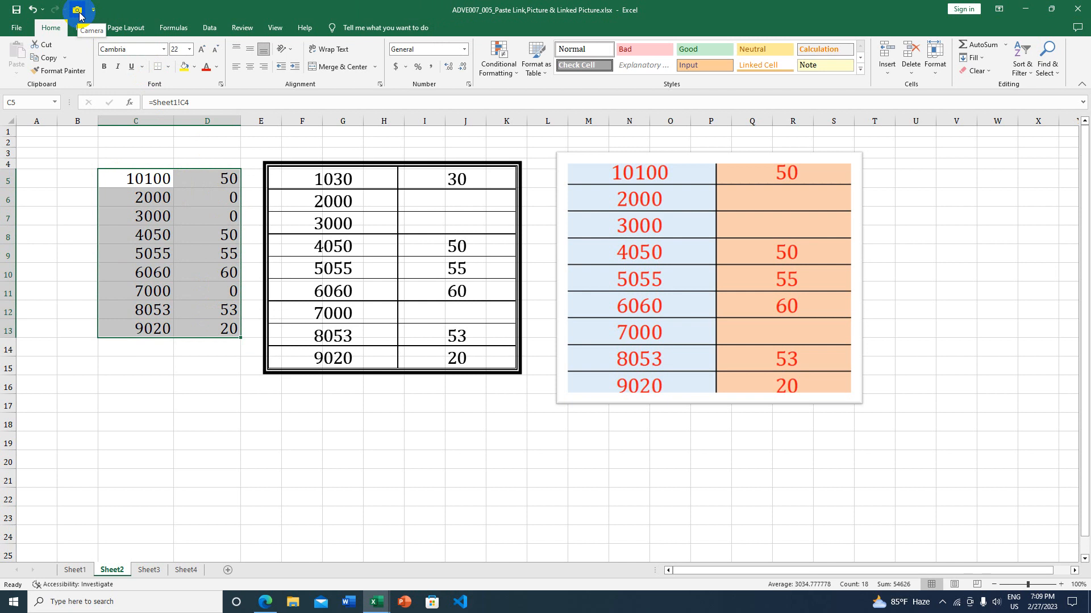
{"action": "left_click", "coordinate": [78, 11]}
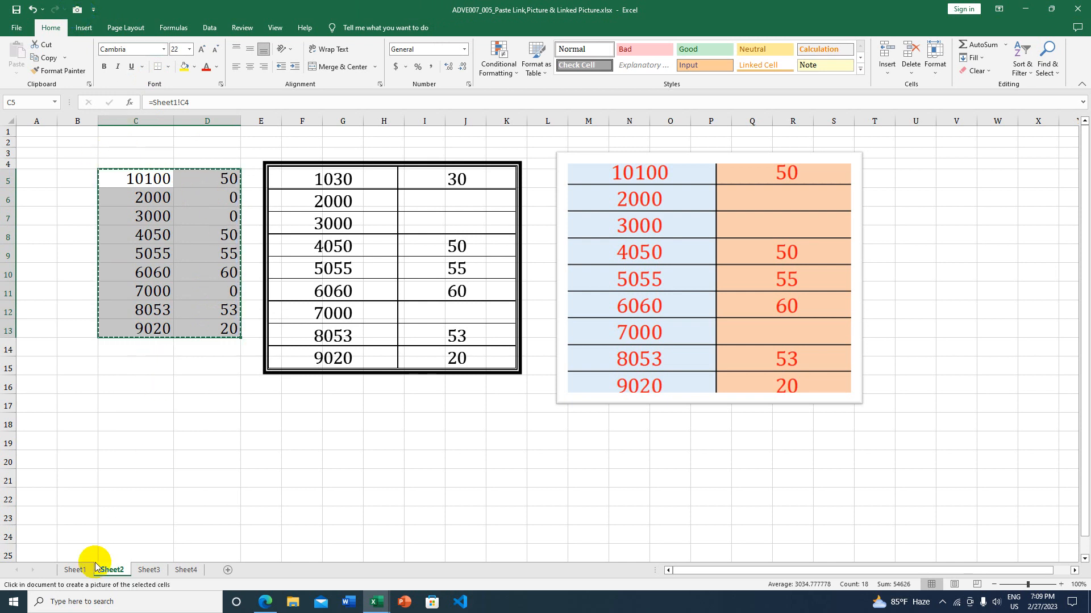
{"action": "left_click", "coordinate": [189, 572]}
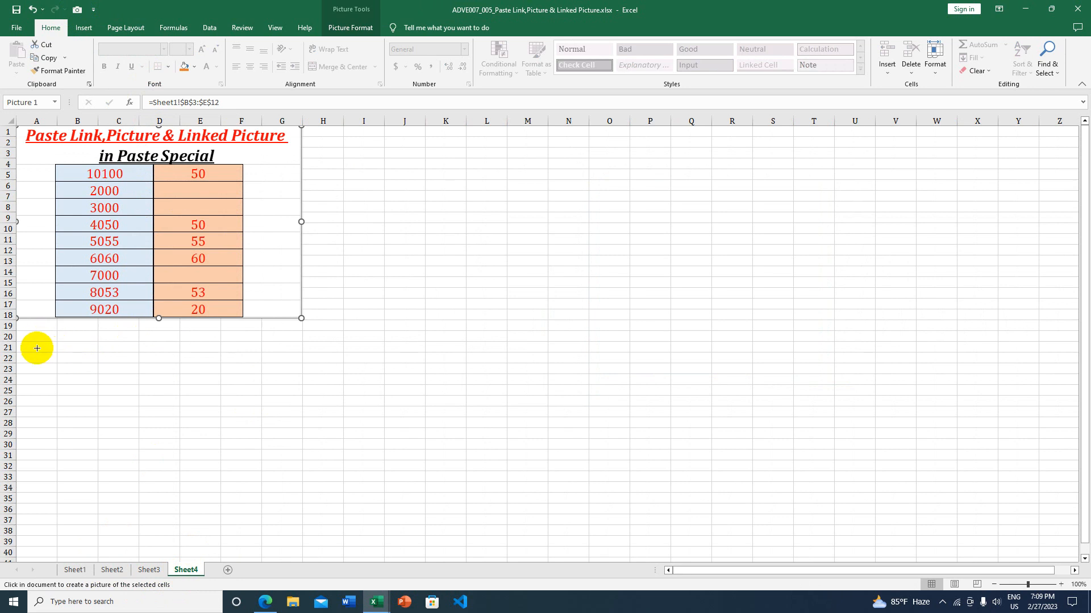
{"action": "left_click", "coordinate": [37, 348]}
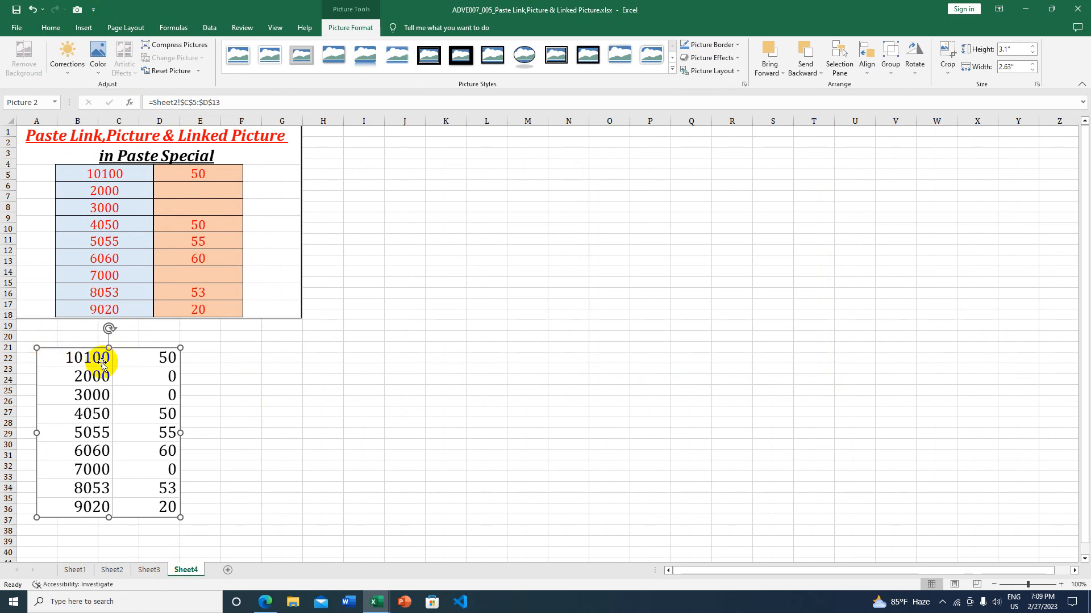
Step: Capture Sheet2's range E4:K15 around the double-bordered picture with the Camera tool, place it on Sheet4 from cell F21, and return to Sheet2
{"action": "left_click", "coordinate": [74, 569]}
{"action": "left_click", "coordinate": [106, 569]}
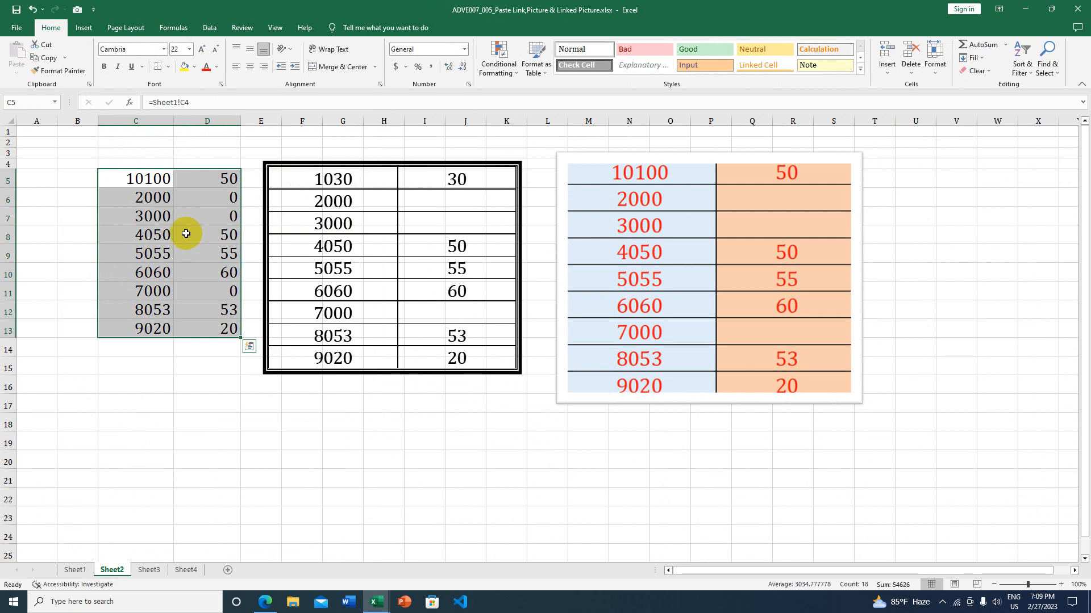
{"action": "left_click", "coordinate": [329, 202]}
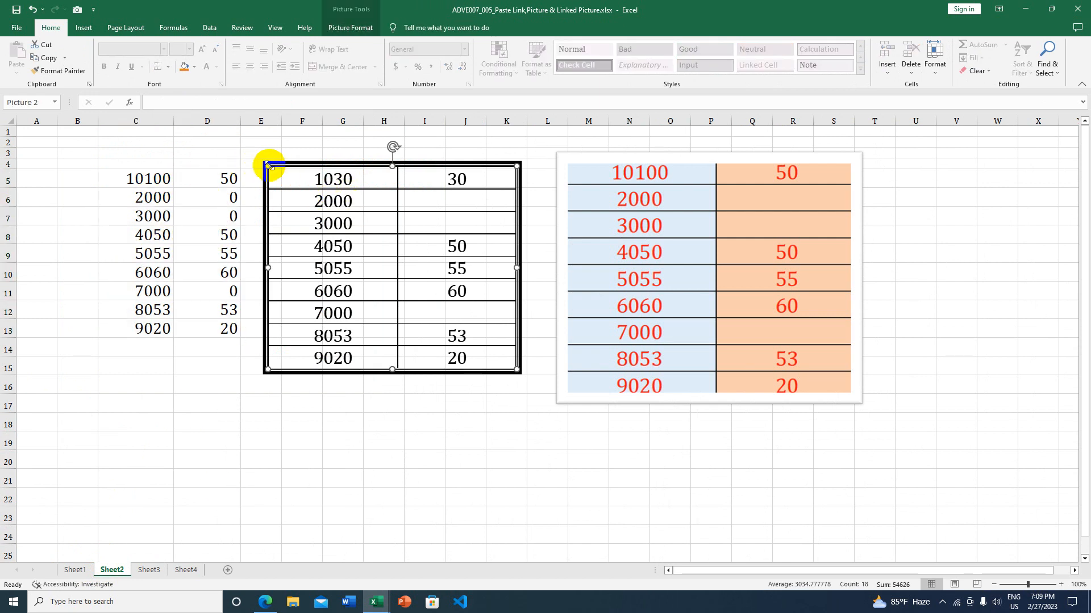
{"action": "left_click_drag", "start_coordinate": [251, 164], "coordinate": [394, 246]}
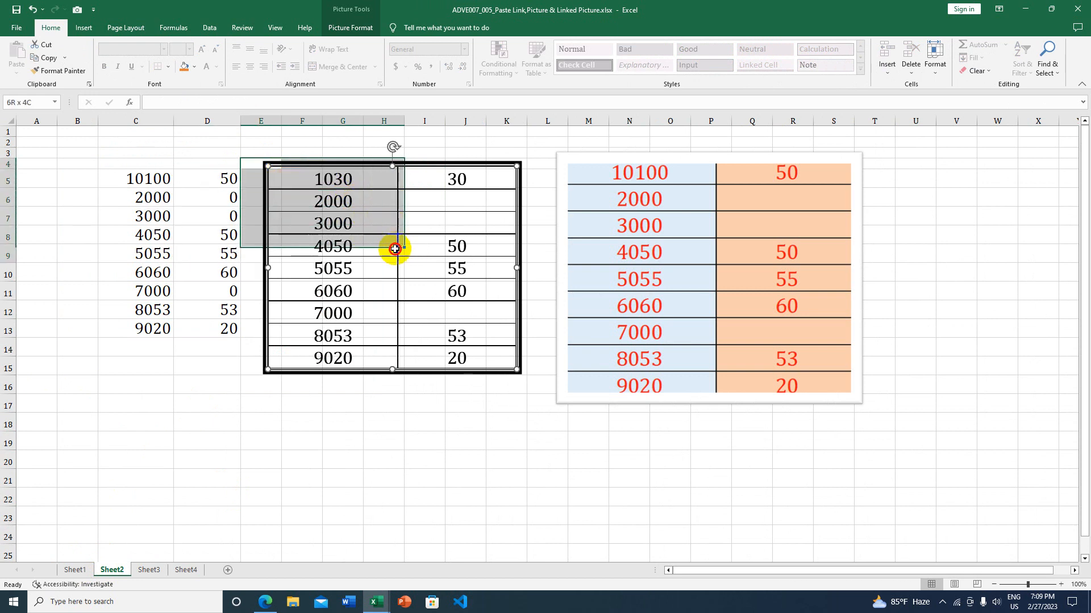
{"action": "left_click", "coordinate": [347, 198]}
{"action": "mouse_move", "coordinate": [415, 165]}
{"action": "left_mouse_down"}
{"action": "mouse_move", "coordinate": [389, 170]}
{"action": "mouse_move", "coordinate": [419, 165]}
{"action": "mouse_move", "coordinate": [407, 167]}
{"action": "left_mouse_up"}
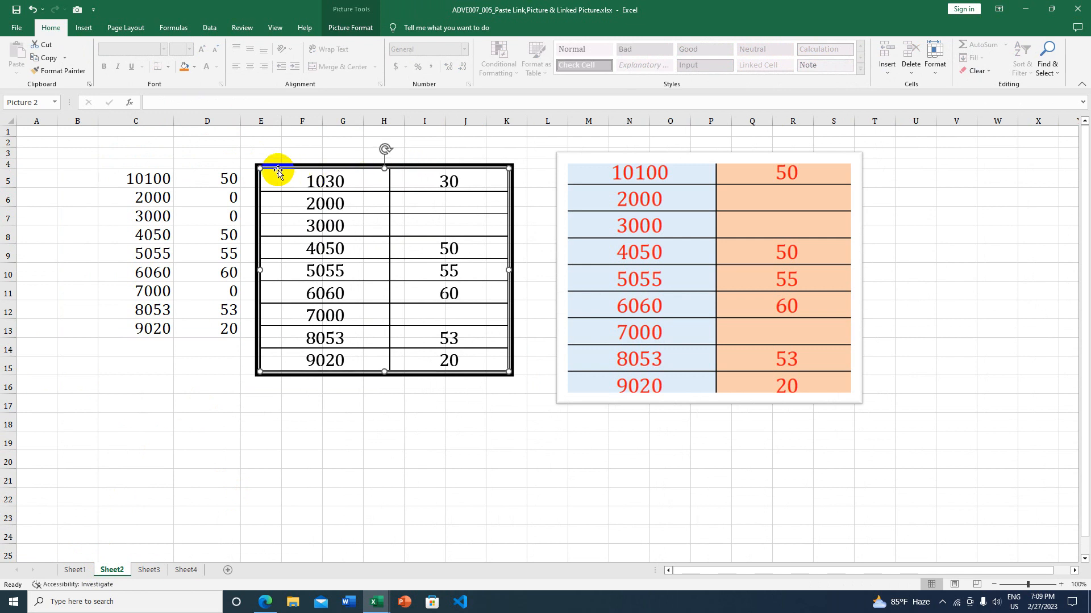
{"action": "left_click_drag", "start_coordinate": [249, 162], "coordinate": [501, 368]}
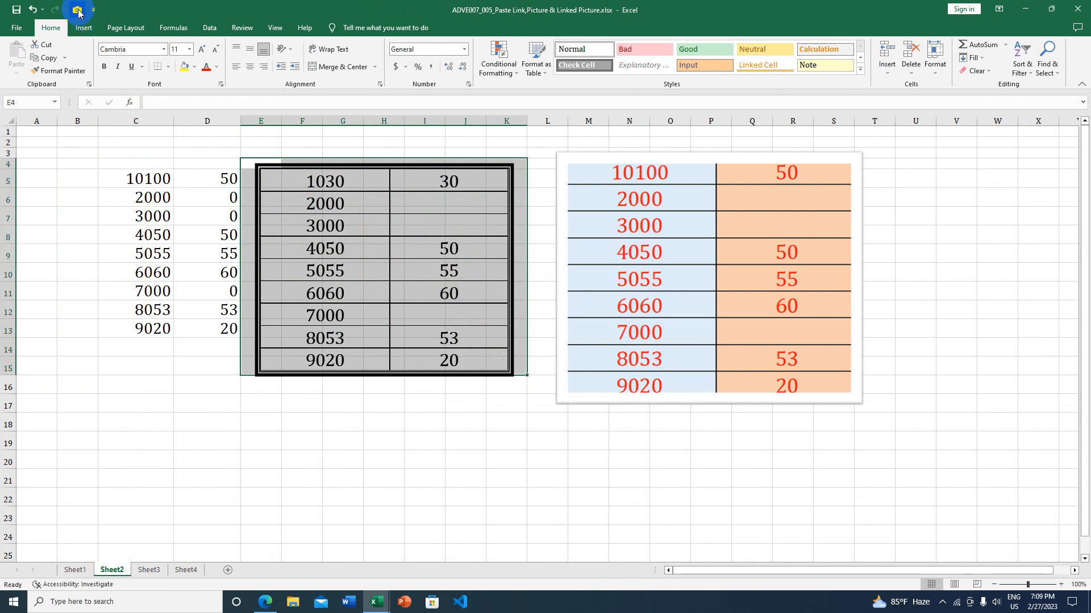
{"action": "left_click", "coordinate": [77, 10]}
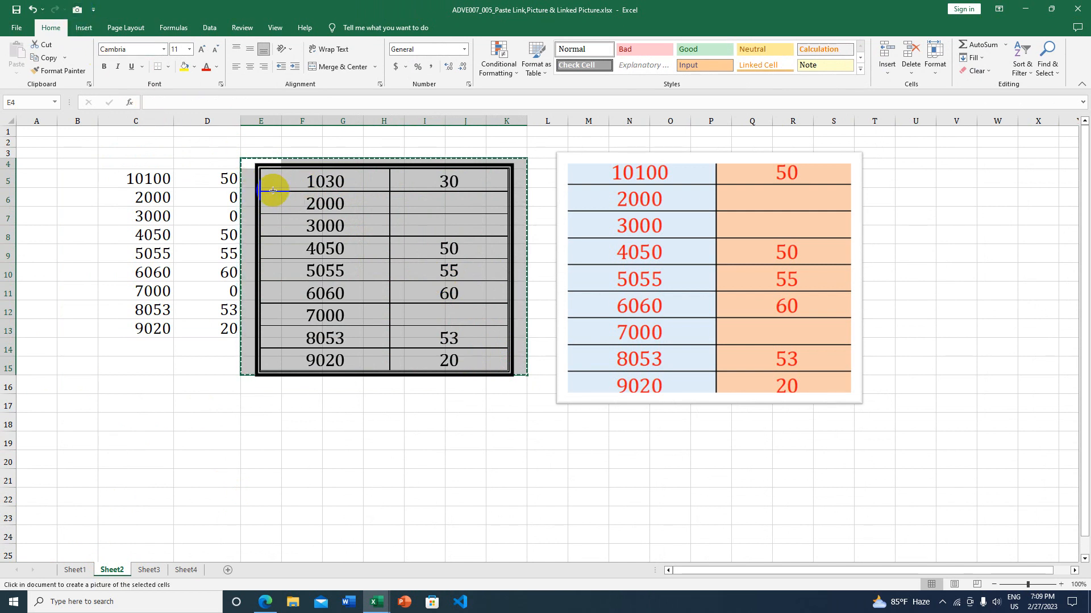
{"action": "left_click", "coordinate": [186, 571]}
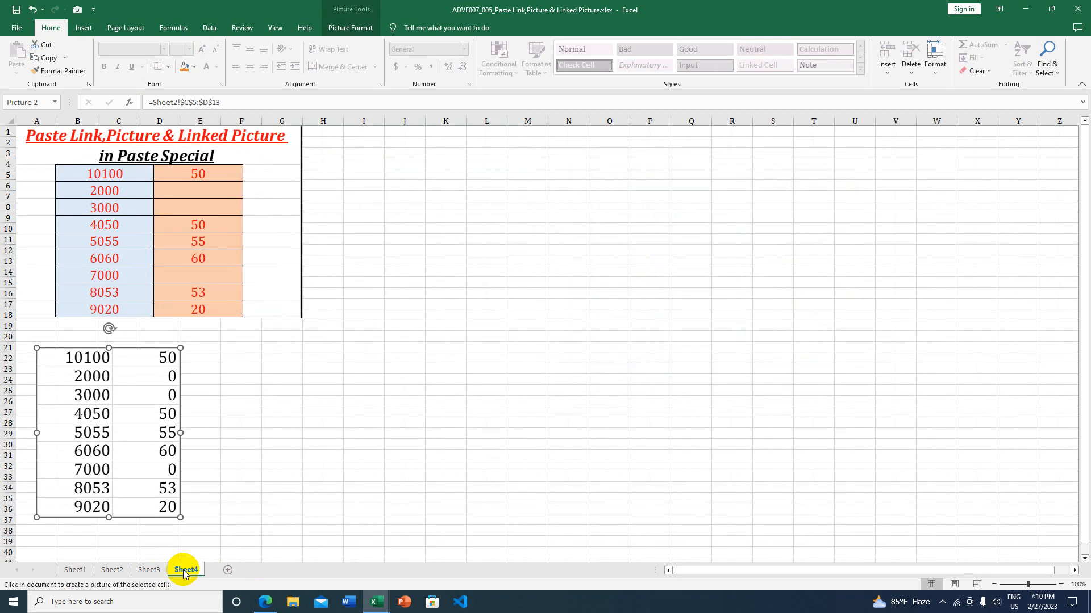
{"action": "left_click", "coordinate": [230, 349]}
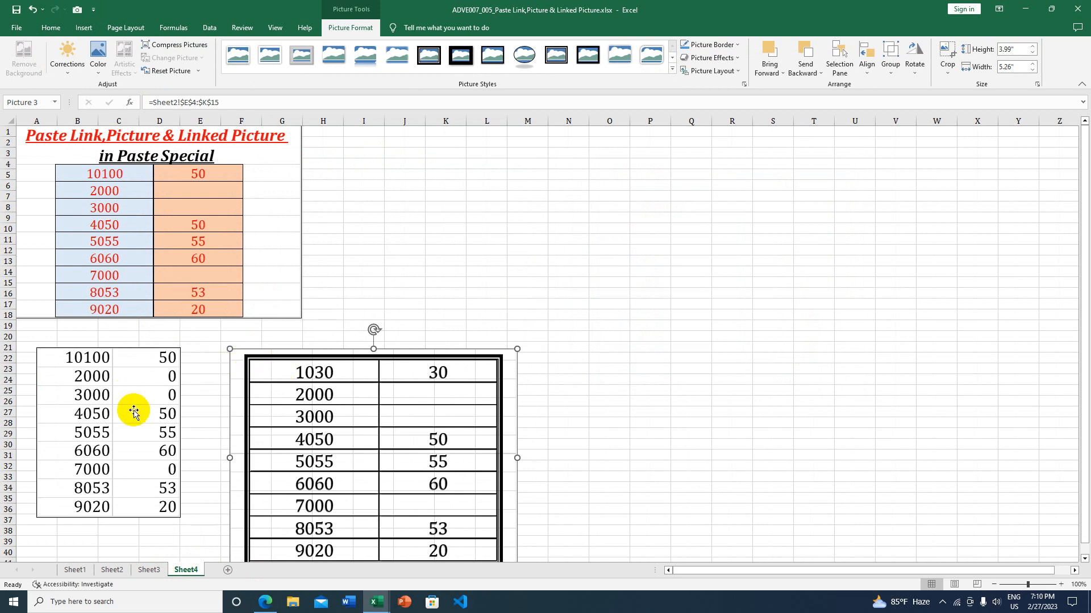
{"action": "left_click", "coordinate": [127, 572]}
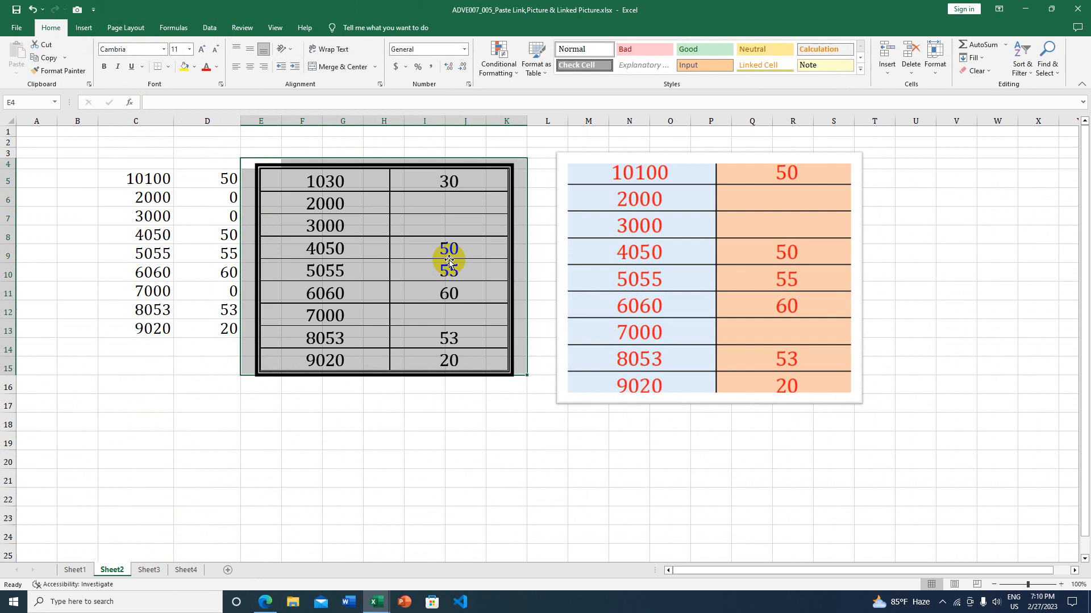
Step: Try to capture the coloured linked picture object itself with the Camera tool and place the copy beside it on Sheet2
{"action": "left_click", "coordinate": [571, 164]}
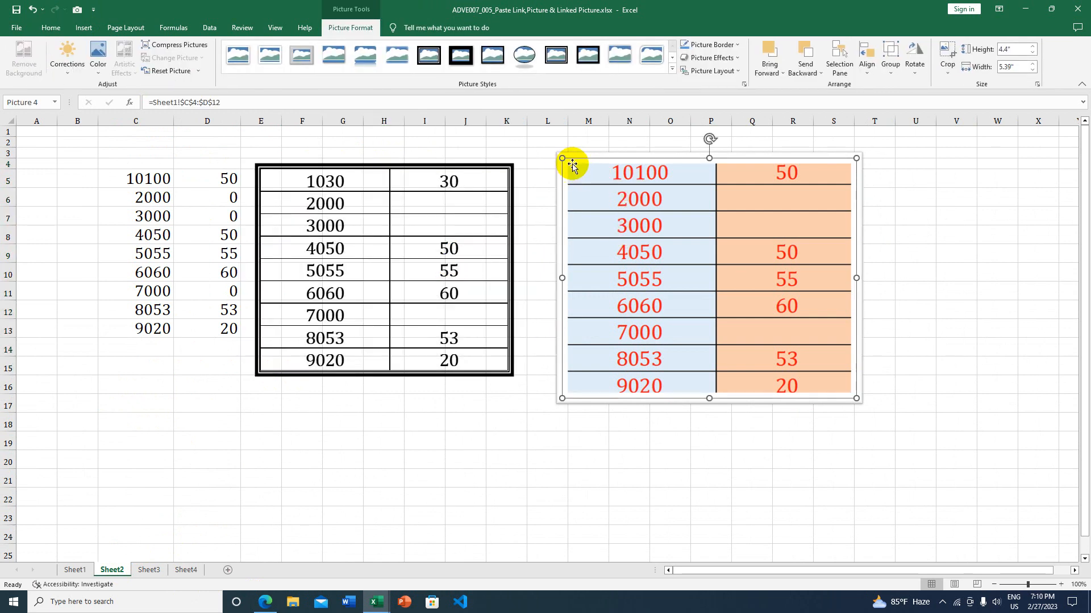
{"action": "left_click", "coordinate": [77, 10]}
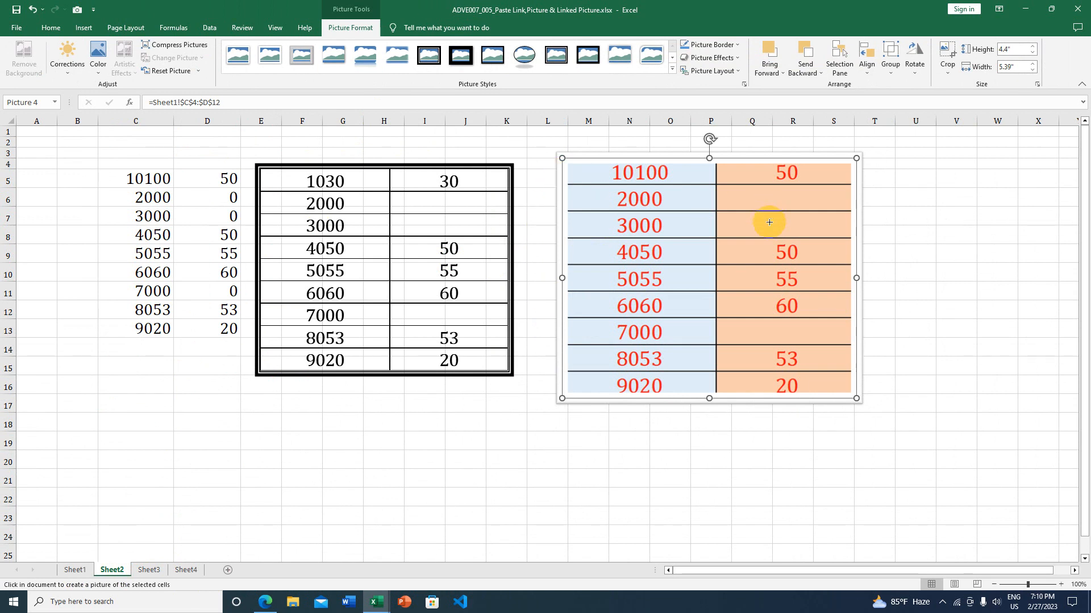
{"action": "left_click", "coordinate": [923, 240]}
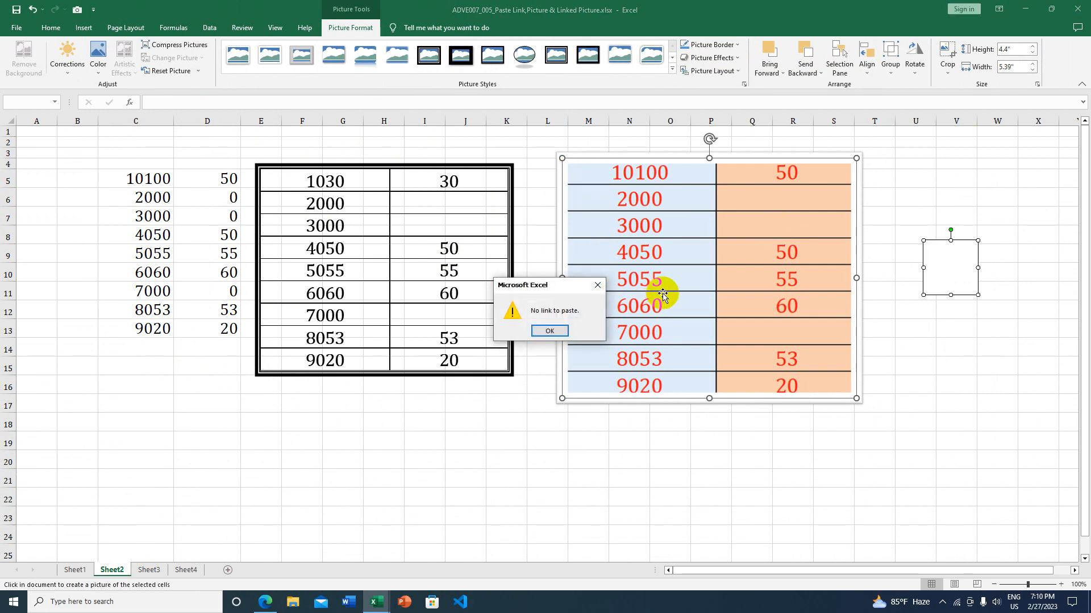
{"action": "key", "text": "Return"}
Step: Capture Sheet2's range L3:T17 around the coloured linked picture with the Camera tool and place it on Sheet4 starting in cell N21
{"action": "left_click_drag", "start_coordinate": [545, 153], "coordinate": [867, 403]}
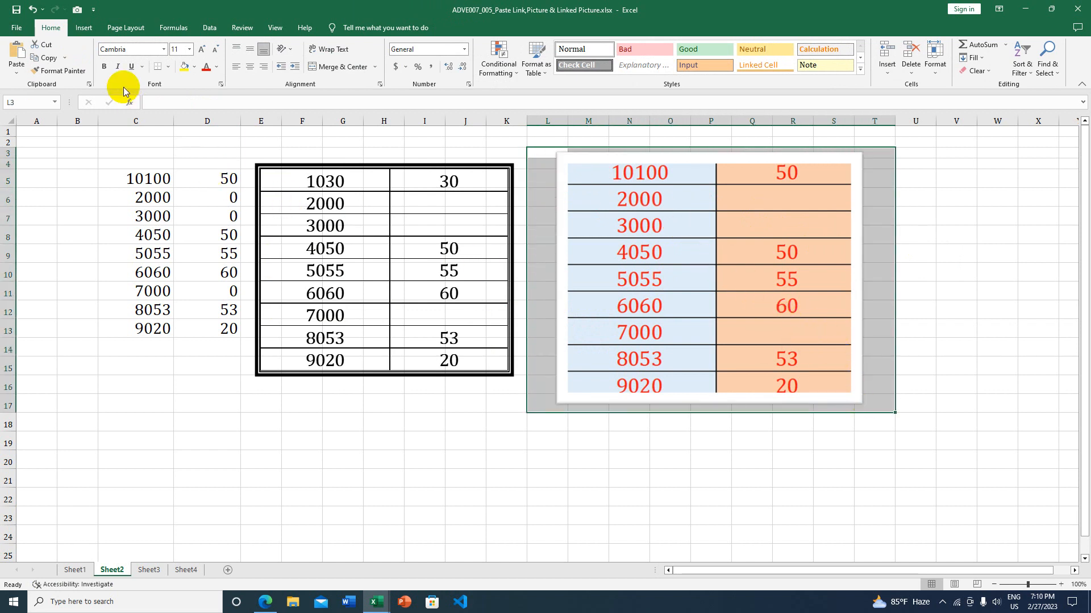
{"action": "left_click", "coordinate": [79, 12]}
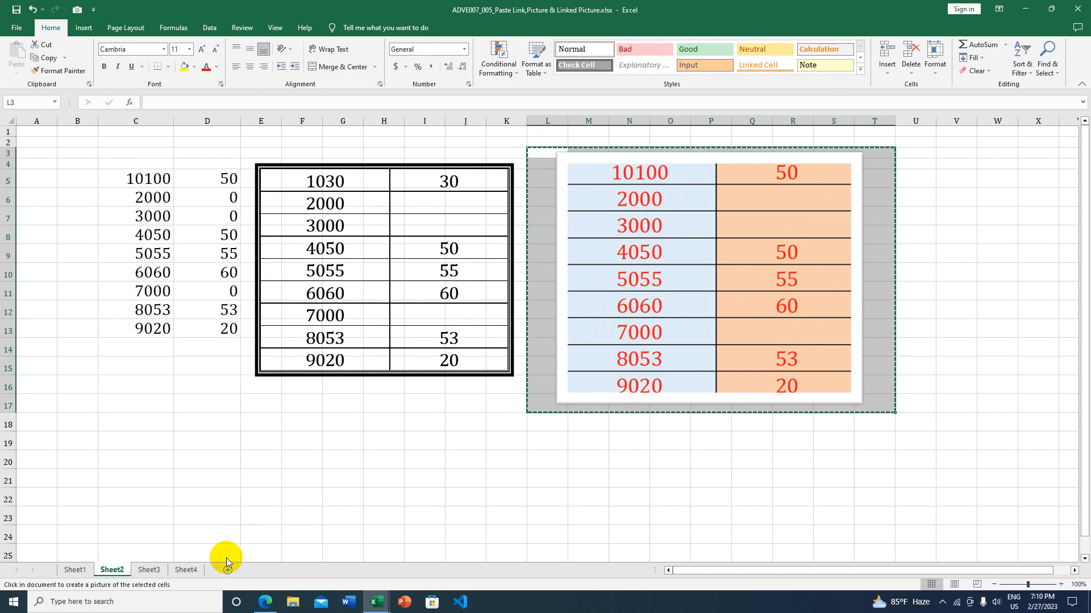
{"action": "left_click", "coordinate": [184, 570]}
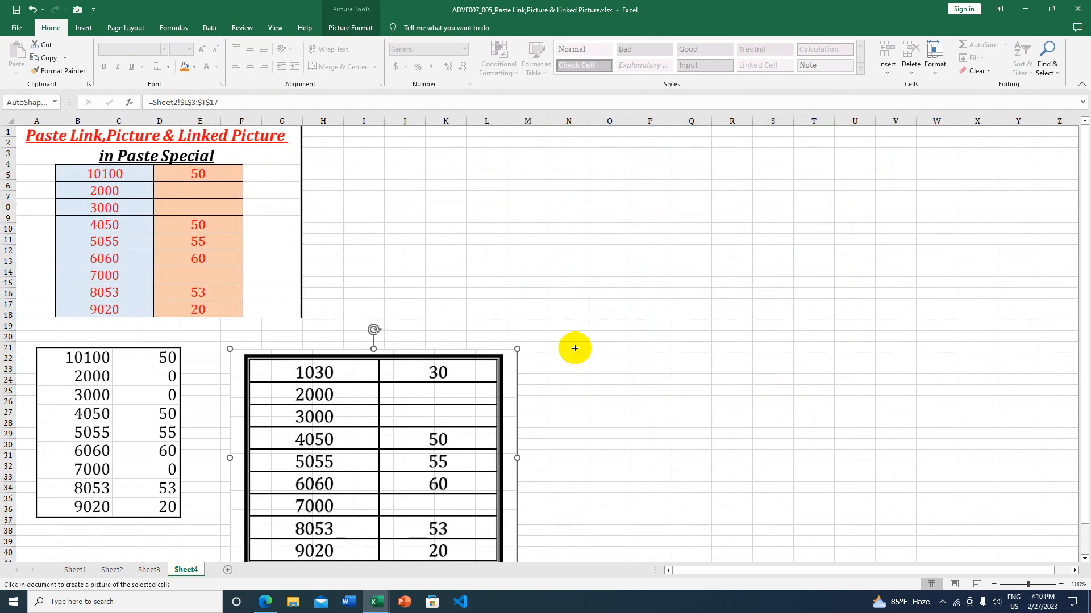
{"action": "left_click", "coordinate": [575, 348]}
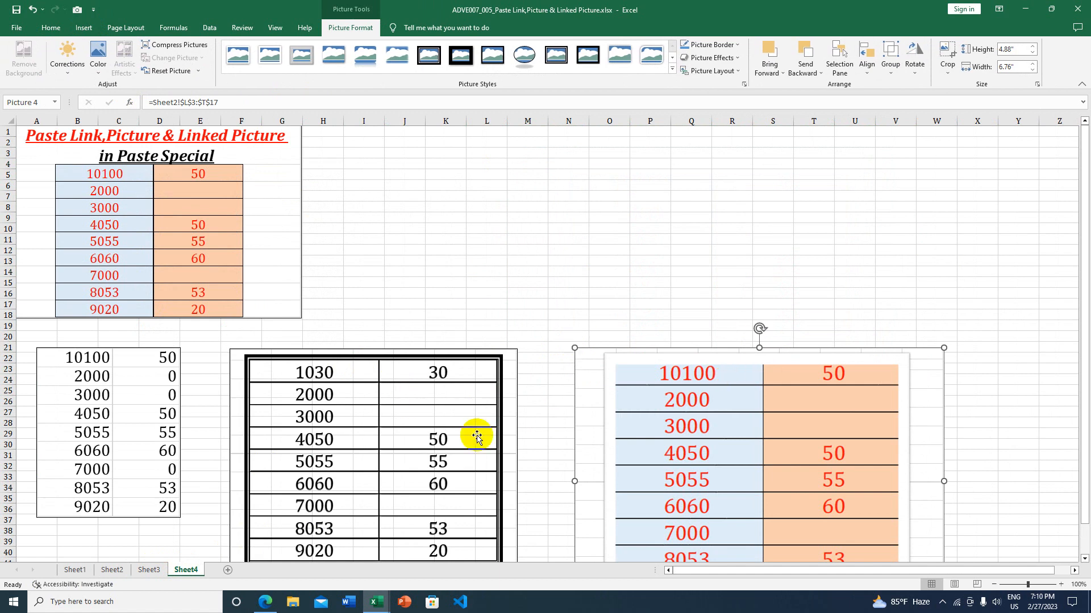
Step: Capture Sheet3's coloured table, range B4:C12, with the Camera tool and place the picture on Sheet4 starting in cell I1
{"action": "left_click", "coordinate": [112, 570]}
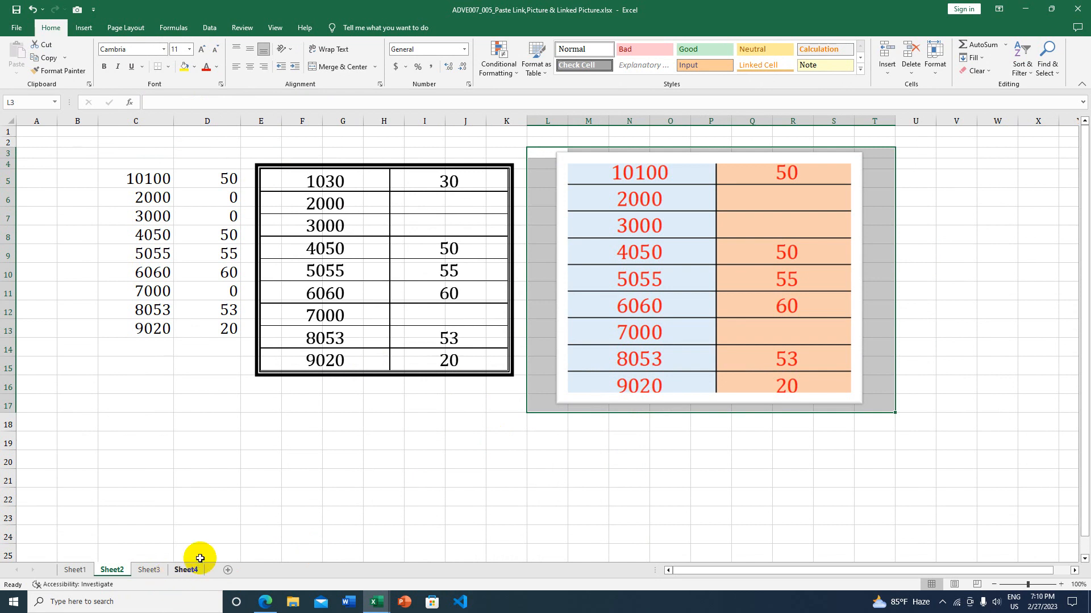
{"action": "left_click", "coordinate": [150, 570]}
{"action": "left_click", "coordinate": [112, 571]}
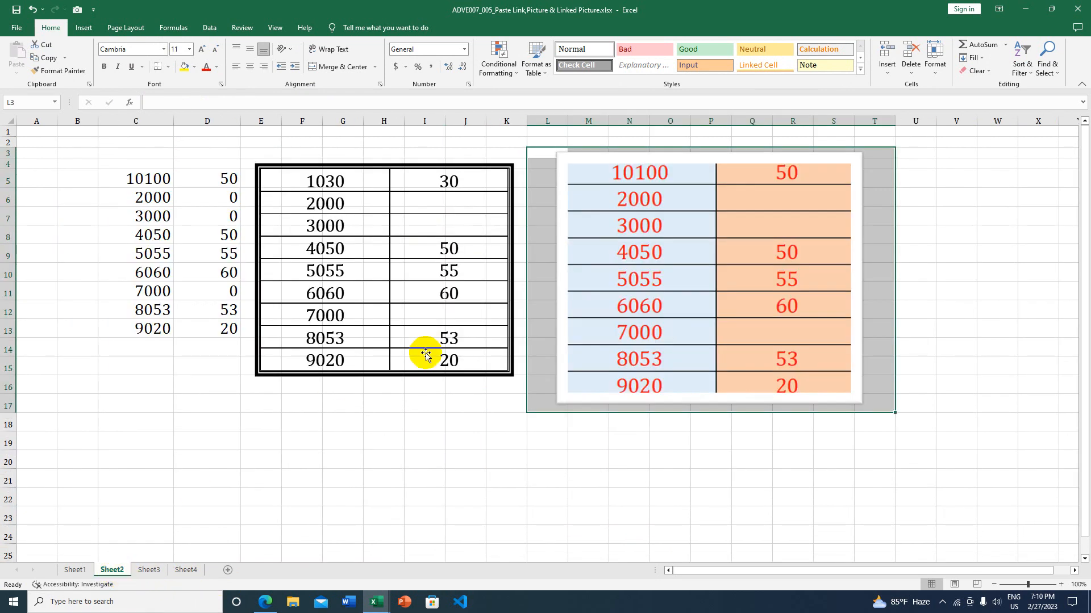
{"action": "left_click", "coordinate": [192, 571]}
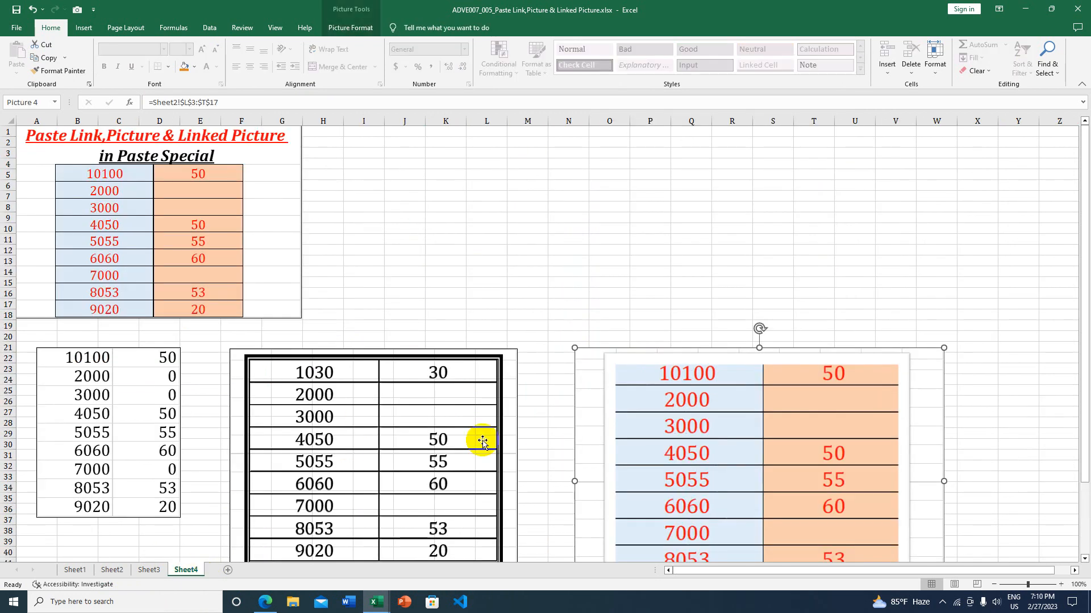
{"action": "left_click", "coordinate": [150, 571]}
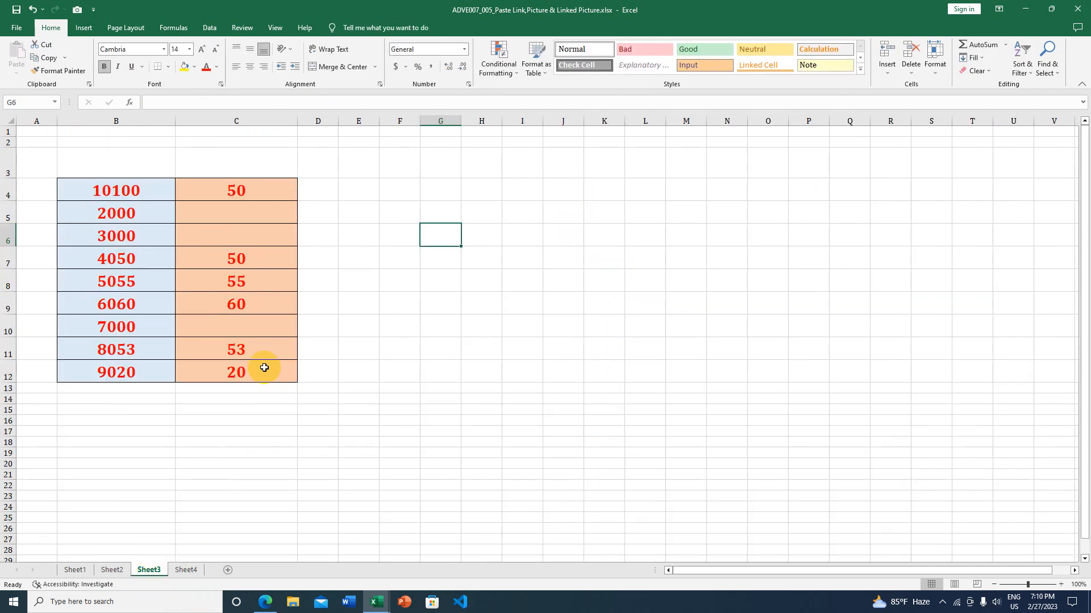
{"action": "left_click_drag", "start_coordinate": [65, 183], "coordinate": [230, 365]}
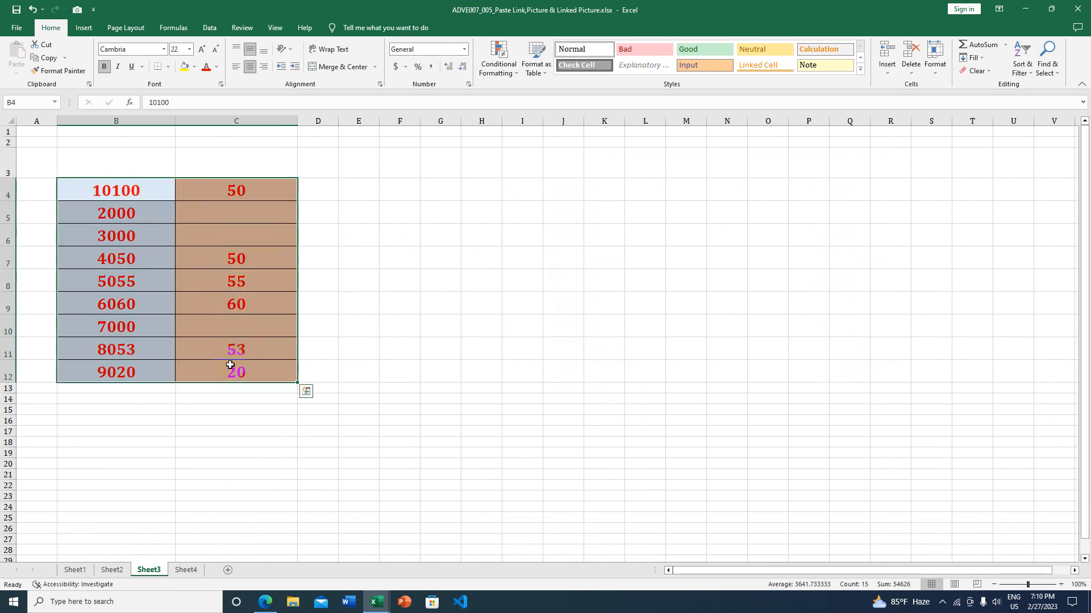
{"action": "left_click", "coordinate": [78, 11]}
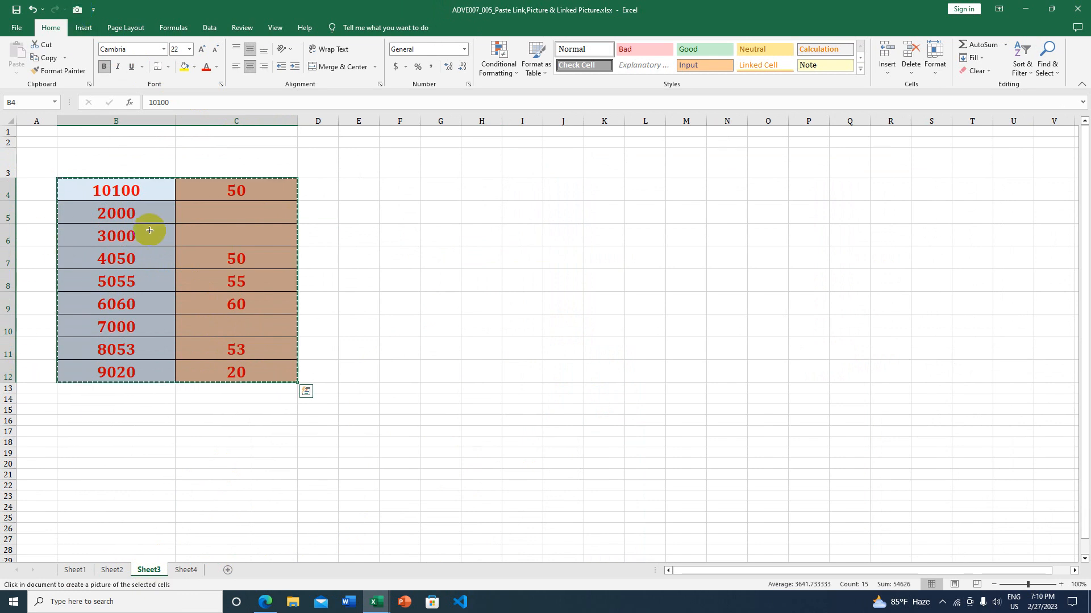
{"action": "left_click", "coordinate": [187, 570]}
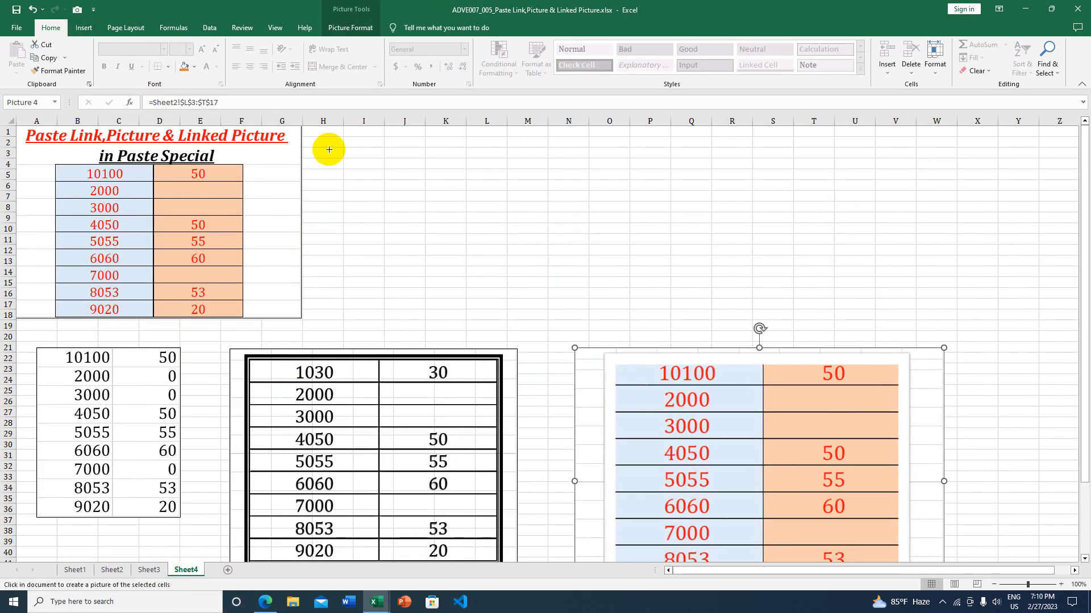
{"action": "left_click", "coordinate": [356, 133]}
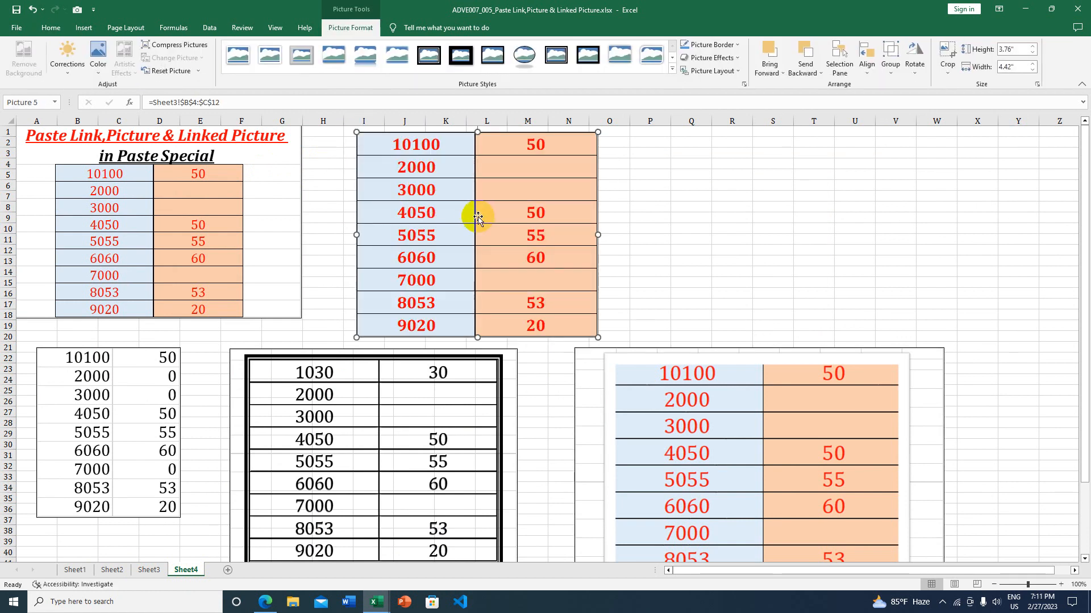
Step: Compare the camera pictures on Sheet4 with their source tables on Sheet3 and Sheet2
{"action": "scroll", "coordinate": [641, 428], "scroll_direction": "down", "scroll_amount": 1}
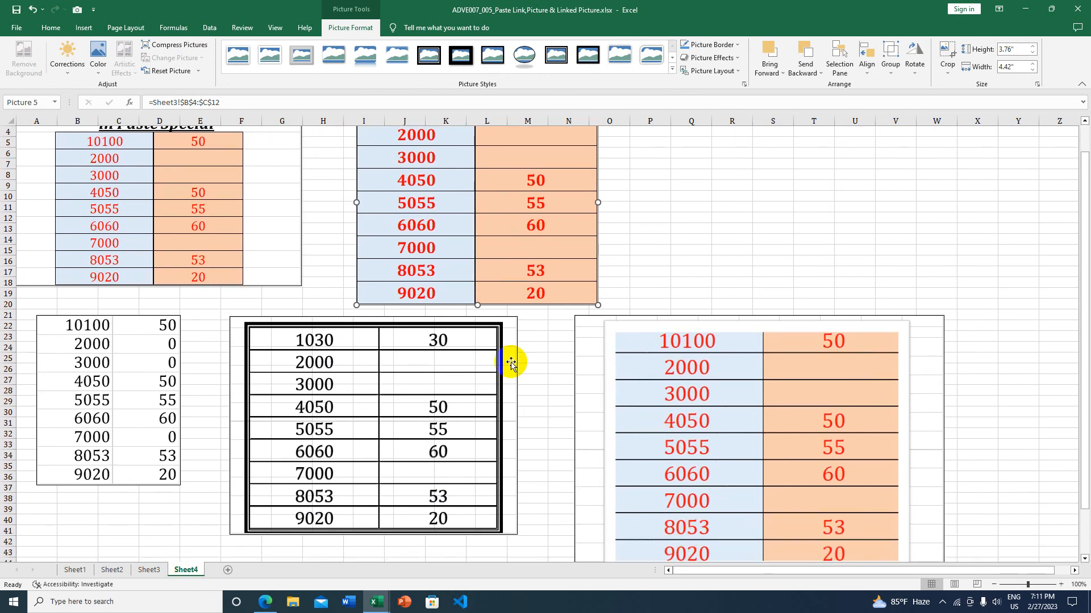
{"action": "left_click", "coordinate": [149, 569]}
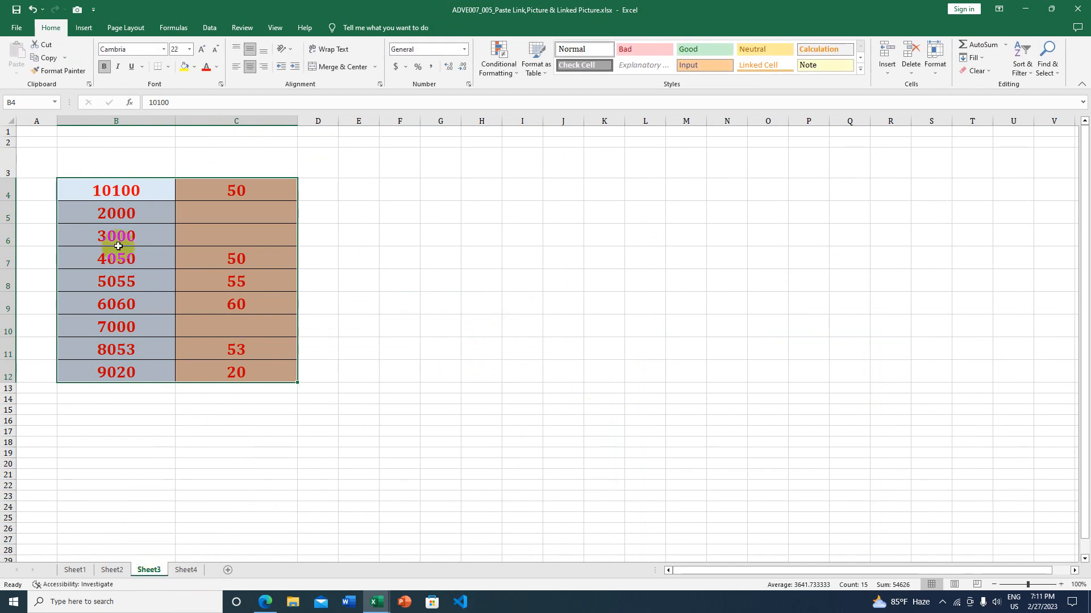
{"action": "left_click", "coordinate": [112, 570]}
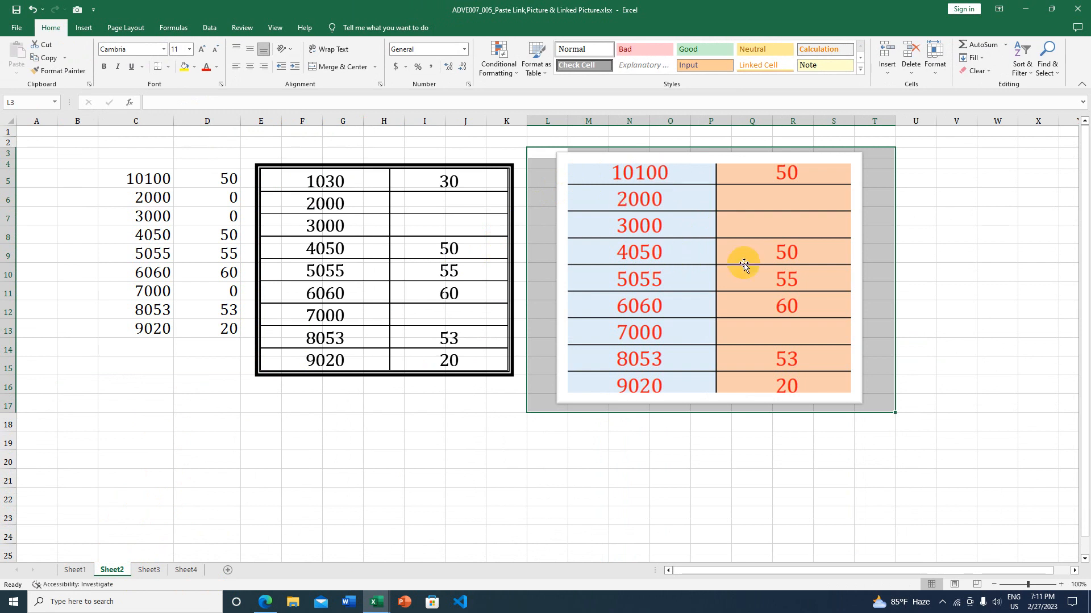
{"action": "left_click", "coordinate": [186, 570]}
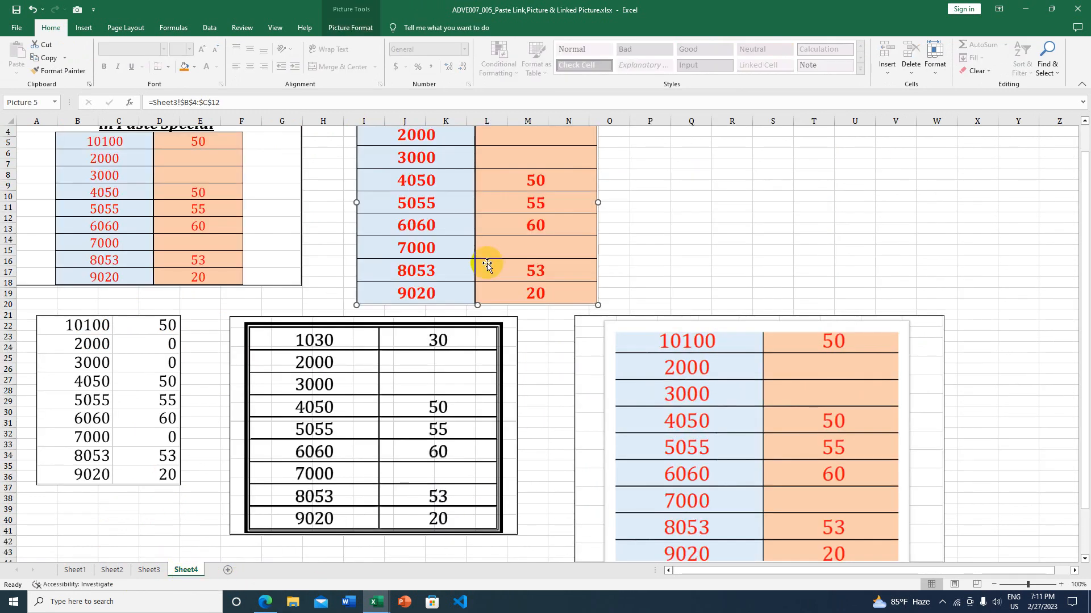
{"action": "scroll", "coordinate": [628, 326], "scroll_direction": "up", "scroll_amount": 1}
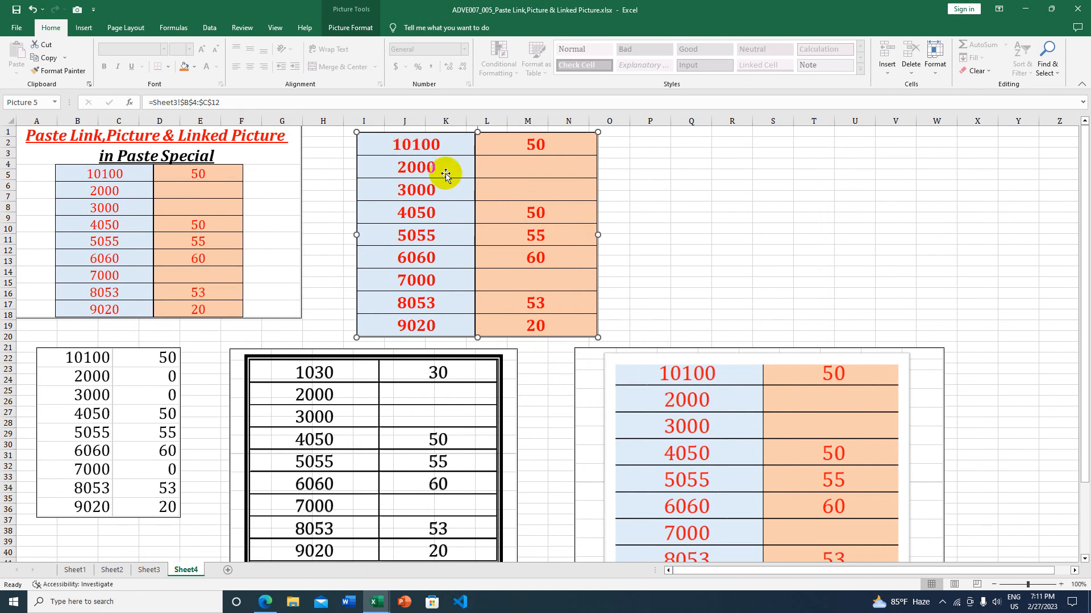
Step: Delete the picture of Sheet3's coloured table from Sheet4 and move the two Sheet2 pictures up beside the titled Sheet1 picture
{"action": "left_click_drag", "start_coordinate": [443, 200], "coordinate": [568, 196]}
{"action": "key", "text": "Delete"}
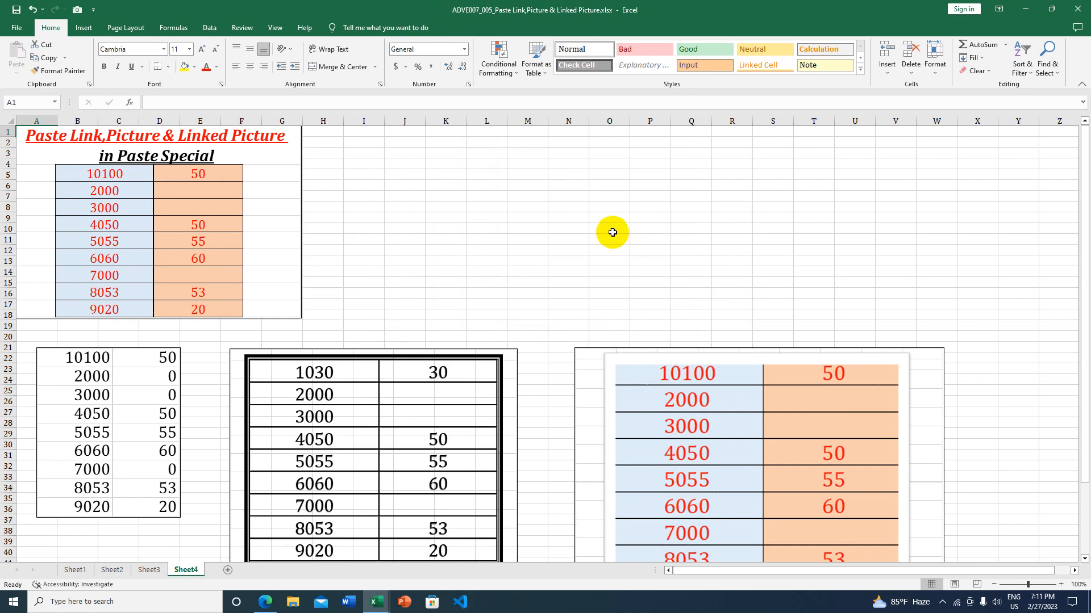
{"action": "left_click_drag", "start_coordinate": [625, 361], "coordinate": [746, 145]}
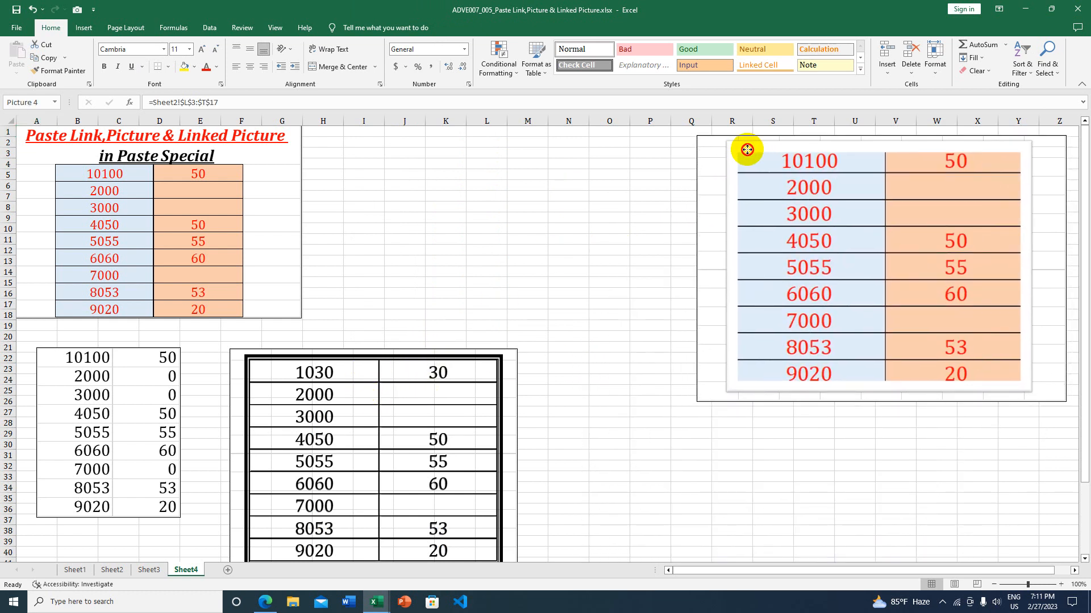
{"action": "left_click", "coordinate": [373, 376]}
{"action": "left_click_drag", "start_coordinate": [373, 376], "coordinate": [483, 161]}
{"action": "left_click", "coordinate": [774, 187]}
{"action": "left_click_drag", "start_coordinate": [774, 188], "coordinate": [748, 187]}
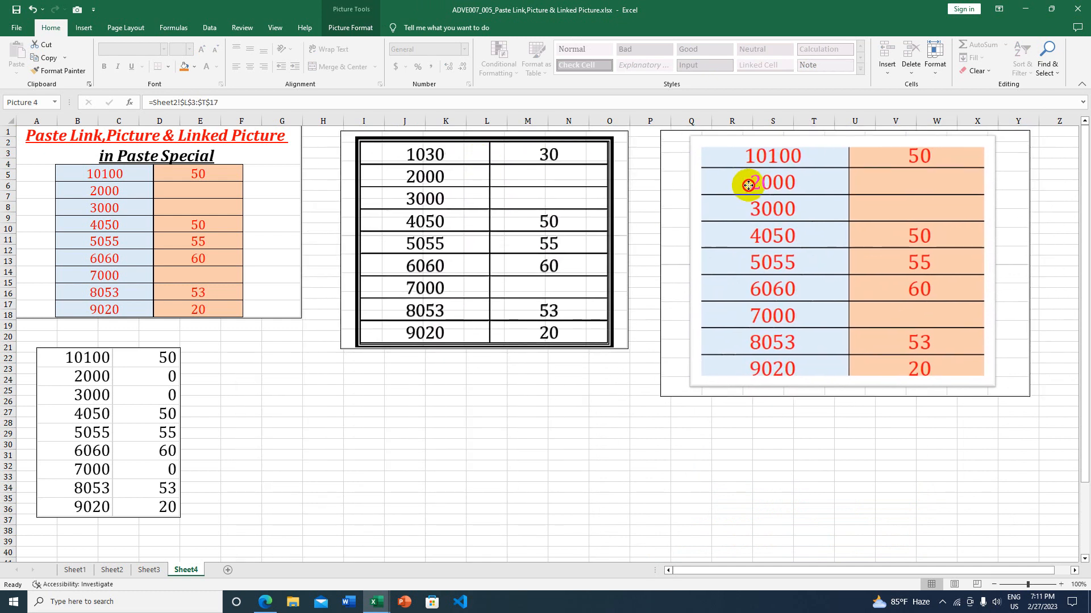
Step: Delete the worksheet Sheet3 from the workbook
{"action": "left_click", "coordinate": [150, 570]}
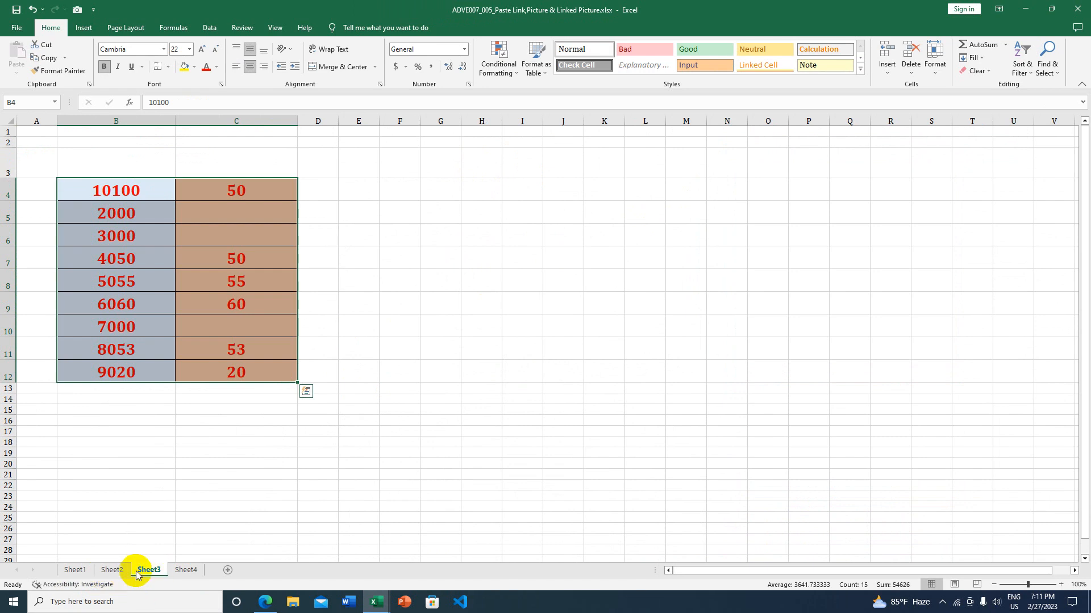
{"action": "right_click", "coordinate": [145, 568]}
{"action": "left_click", "coordinate": [180, 449]}
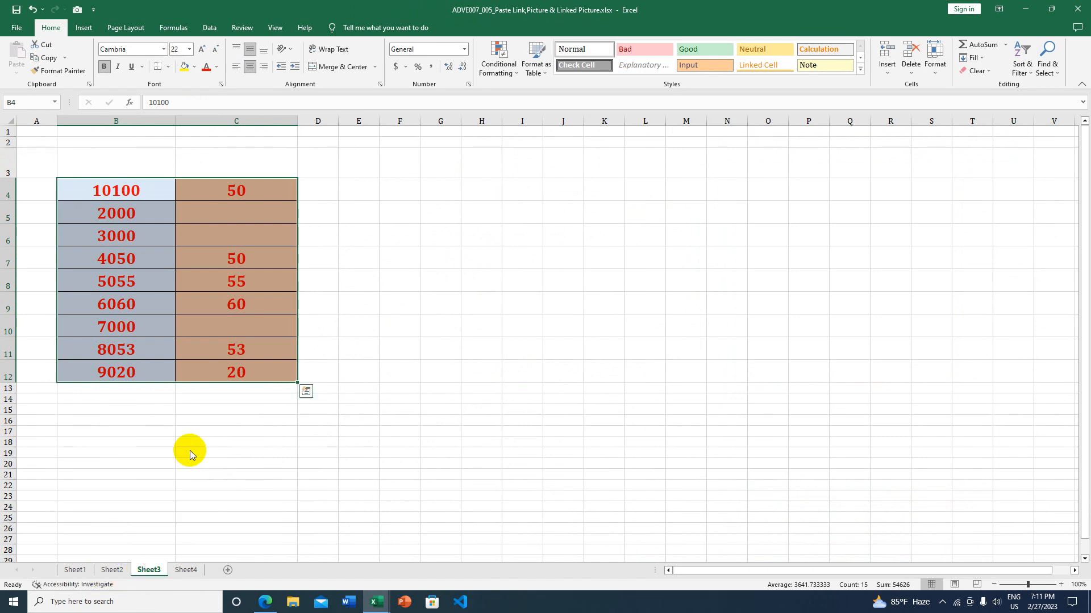
{"action": "left_click", "coordinate": [518, 332]}
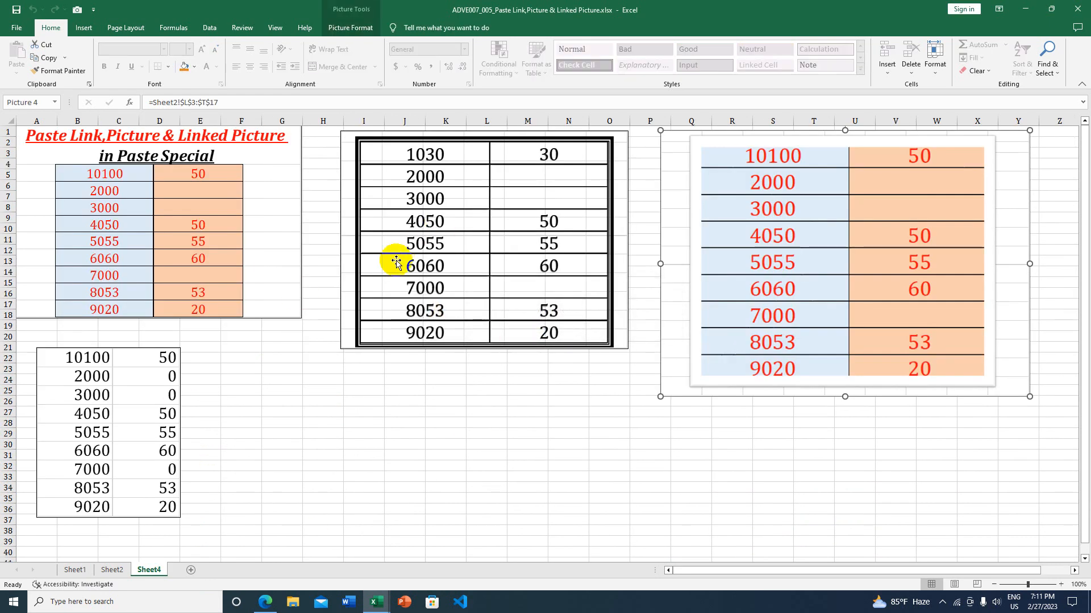
Step: Rename the worksheet Sheet4 as Sheet3
{"action": "left_click", "coordinate": [71, 570]}
{"action": "left_click", "coordinate": [112, 570]}
{"action": "left_click", "coordinate": [149, 569]}
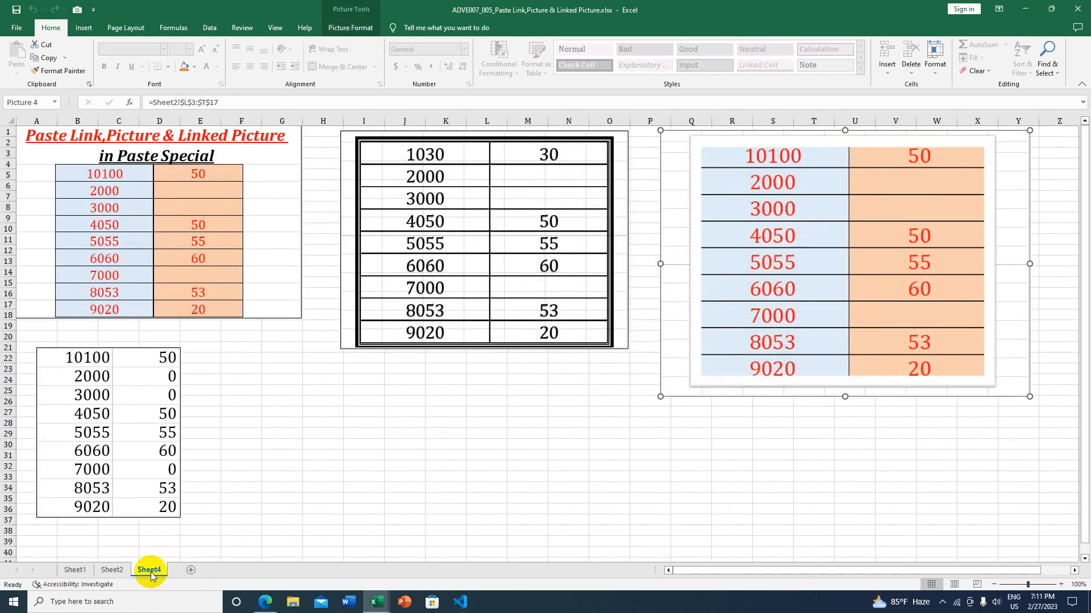
{"action": "right_click", "coordinate": [151, 575]}
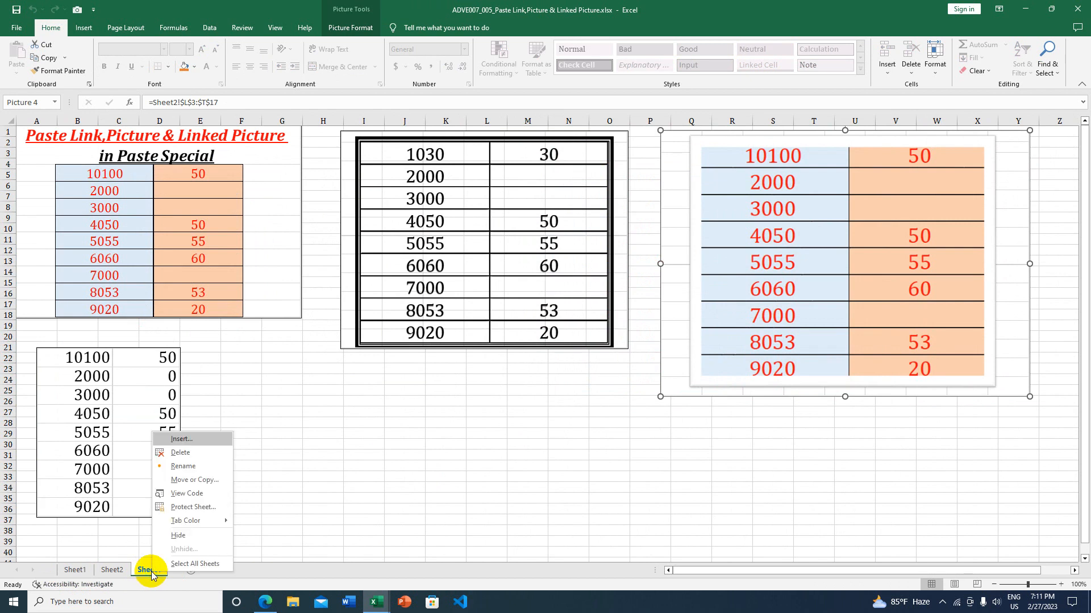
{"action": "left_click", "coordinate": [183, 467]}
{"action": "left_click", "coordinate": [162, 569]}
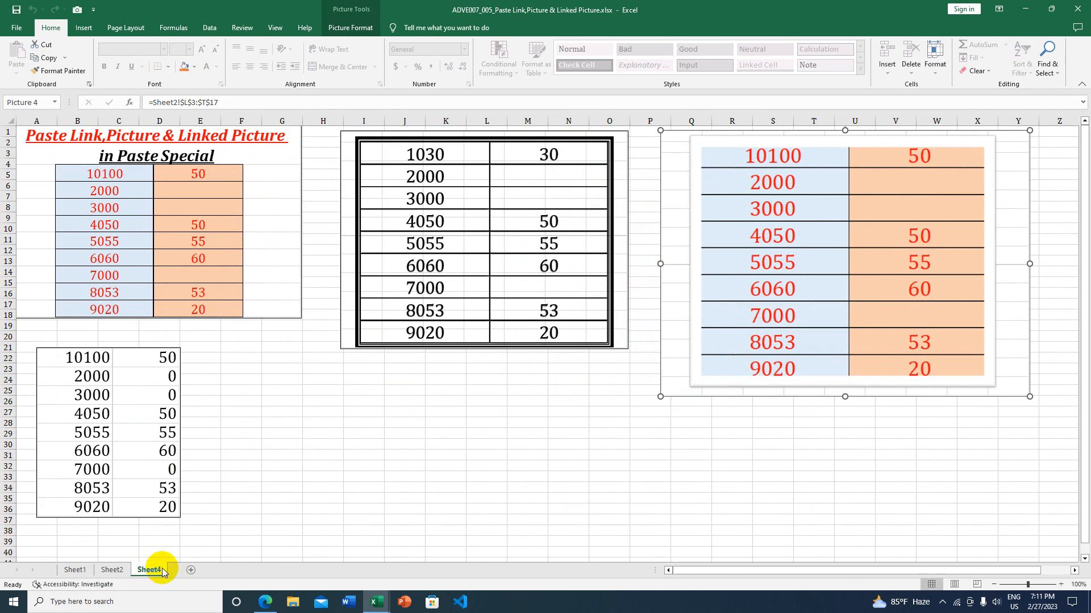
{"action": "right_click", "coordinate": [151, 569]}
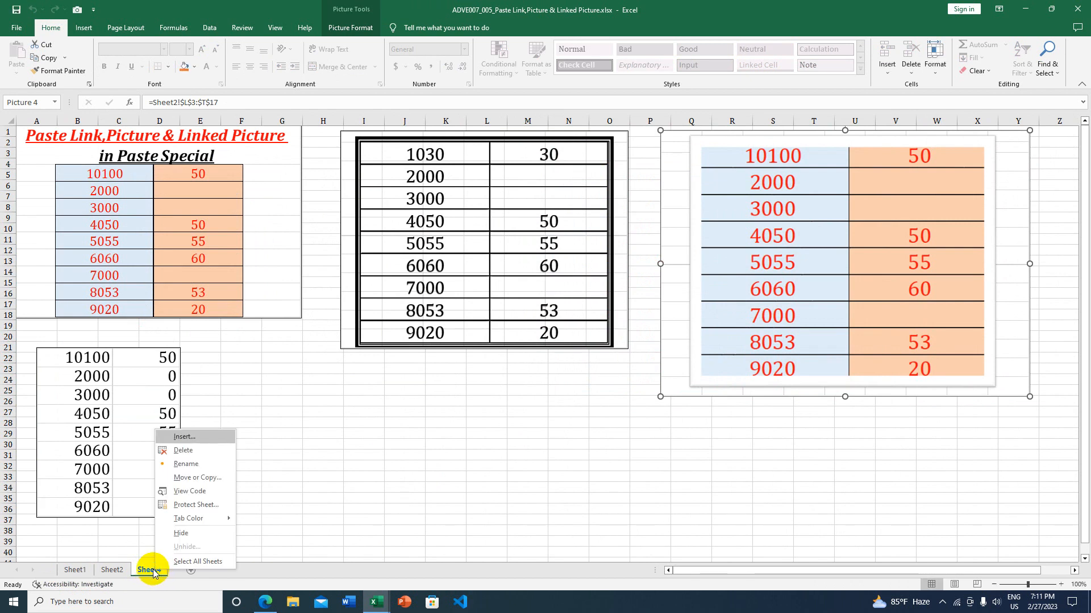
{"action": "left_click", "coordinate": [187, 464]}
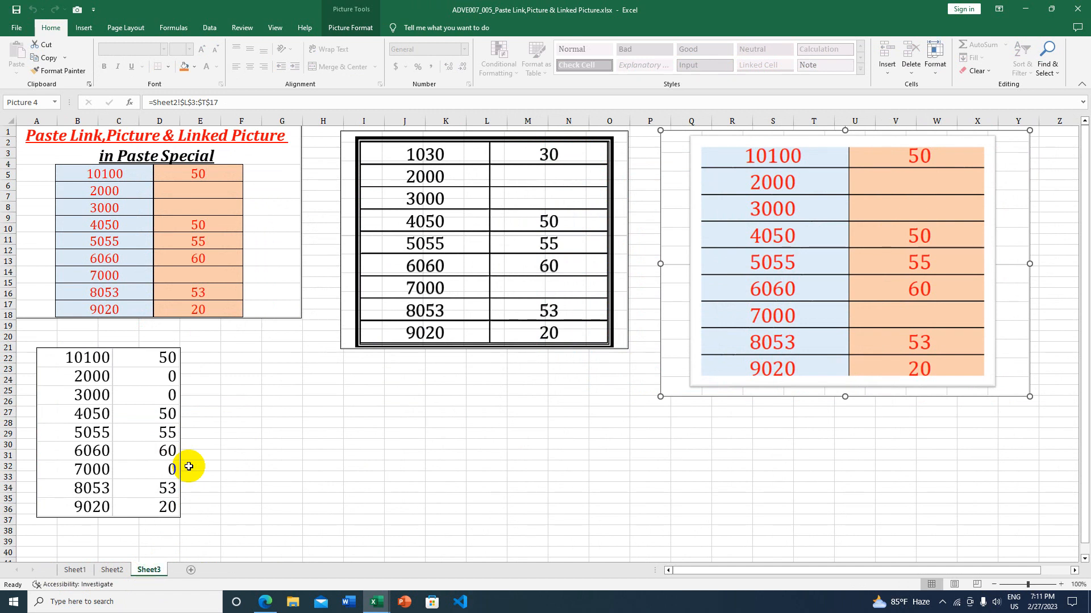
{"action": "left_click", "coordinate": [244, 466]}
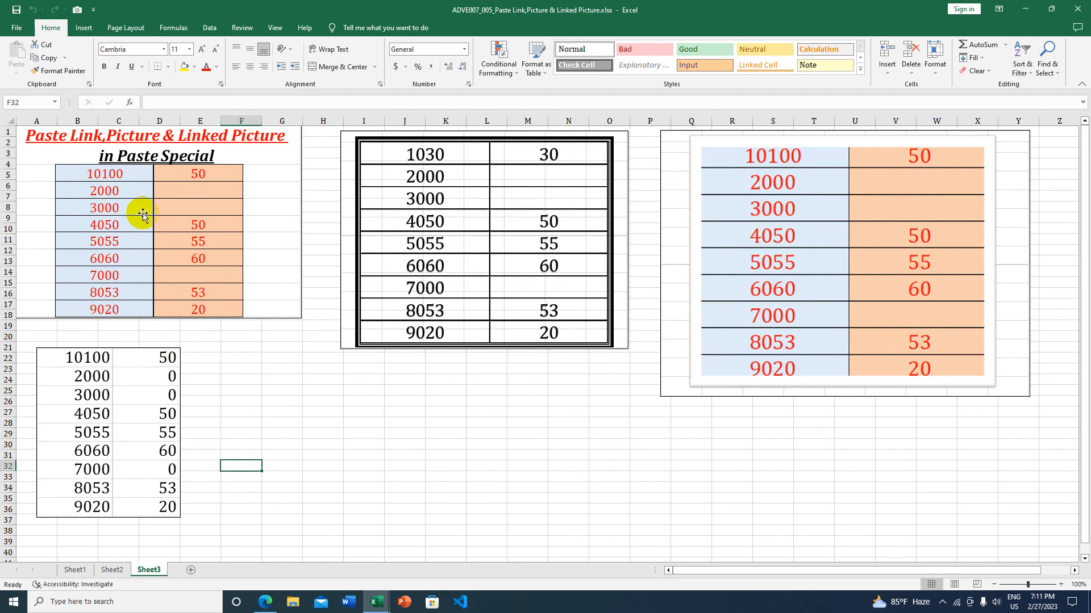
Step: Nudge the black-bordered camera picture slightly downward on Sheet3, and check it against the source sheets Sheet1 and Sheet2
{"action": "left_click", "coordinate": [445, 212]}
{"action": "left_click_drag", "start_coordinate": [445, 212], "coordinate": [443, 214]}
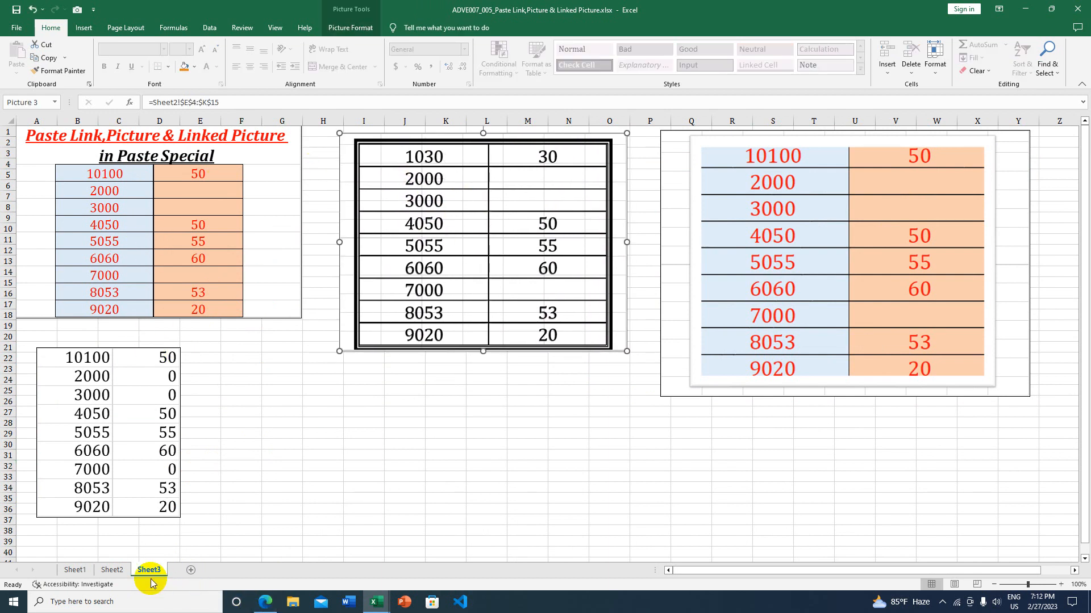
{"action": "left_click", "coordinate": [823, 226]}
{"action": "left_click", "coordinate": [66, 571]}
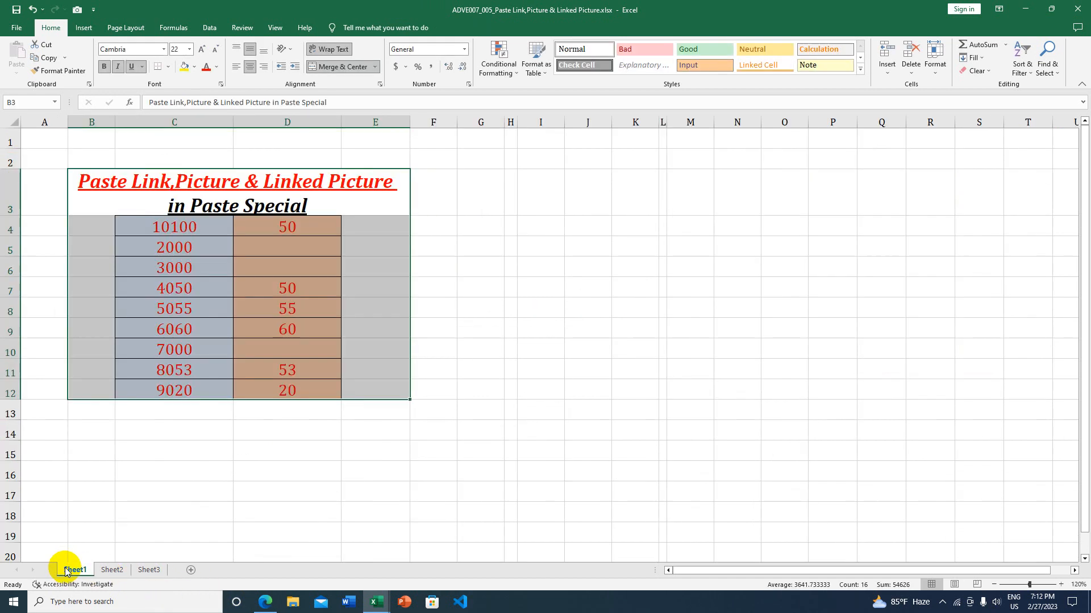
{"action": "left_click", "coordinate": [111, 571]}
{"action": "left_click", "coordinate": [151, 570]}
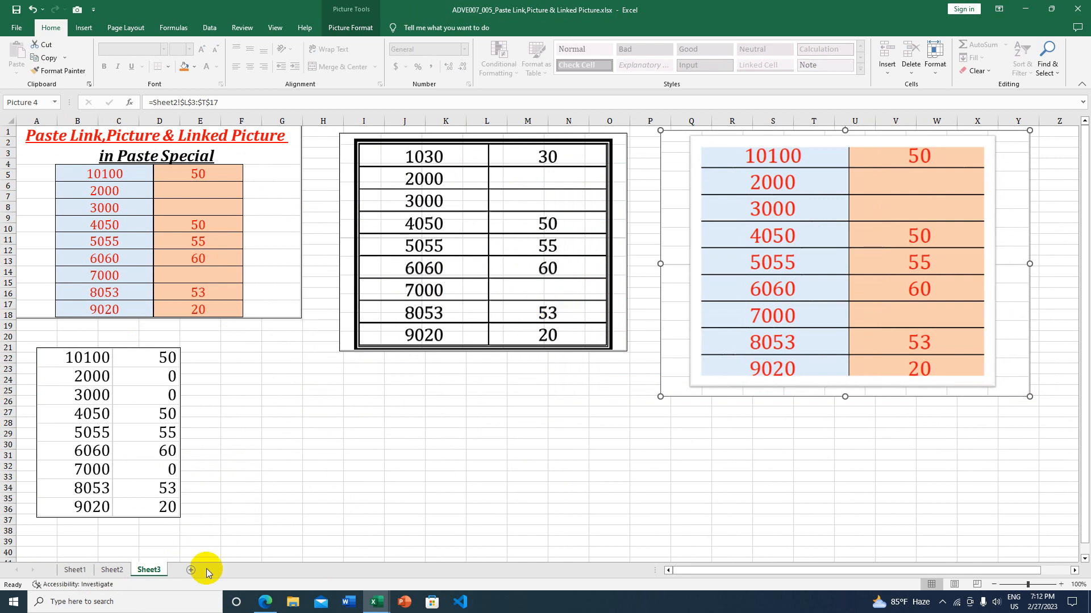
Step: Examine the filled and blank cells in column D of Sheet1's source table
{"action": "left_click", "coordinate": [75, 570]}
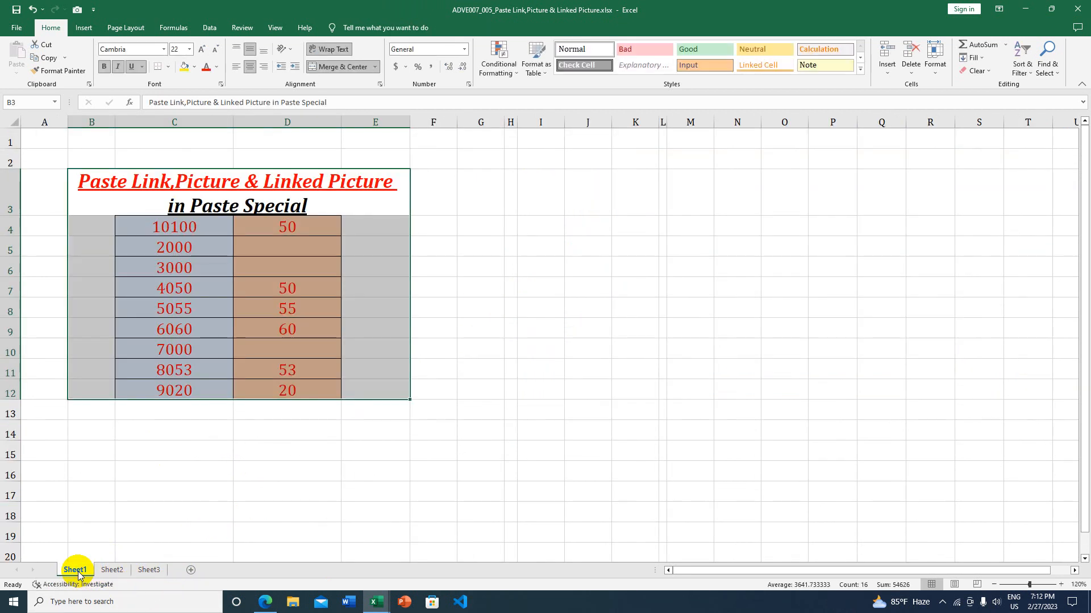
{"action": "left_click", "coordinate": [287, 246]}
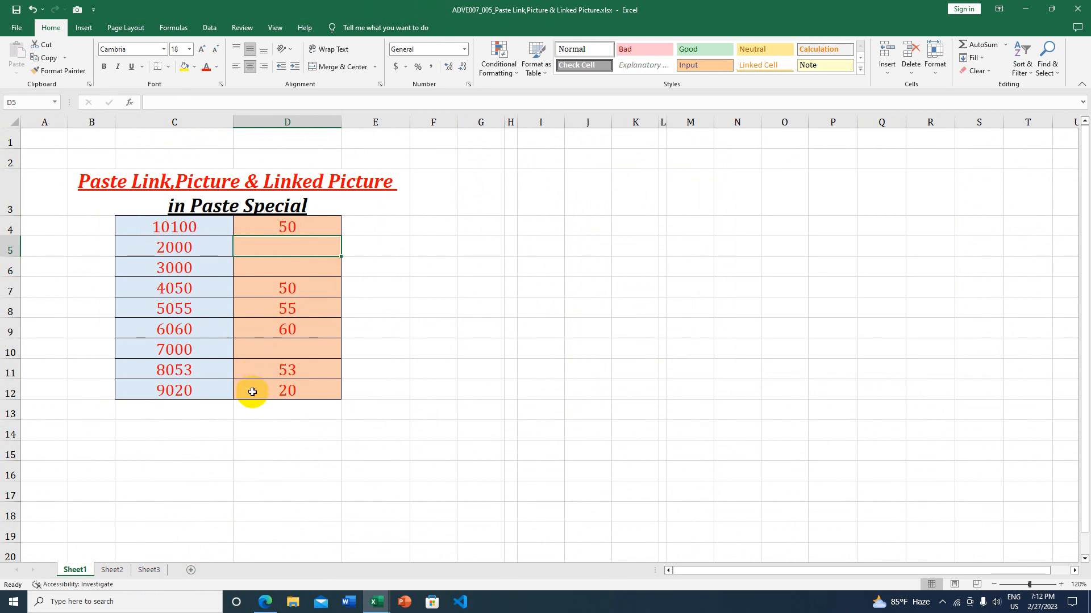
{"action": "left_click", "coordinate": [289, 226]}
{"action": "left_click", "coordinate": [296, 250]}
{"action": "left_click", "coordinate": [301, 269]}
{"action": "left_click", "coordinate": [299, 249]}
{"action": "left_click", "coordinate": [303, 269]}
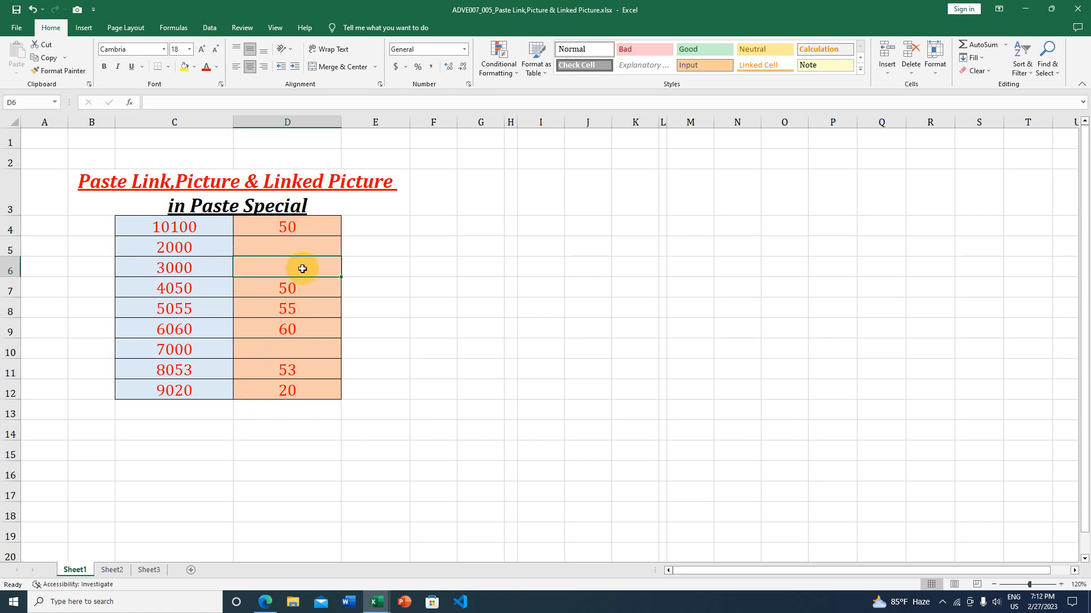
Step: Shift the titled camera picture slightly down and to the right on Sheet3, and compare it with Sheet1's table
{"action": "left_click", "coordinate": [148, 570]}
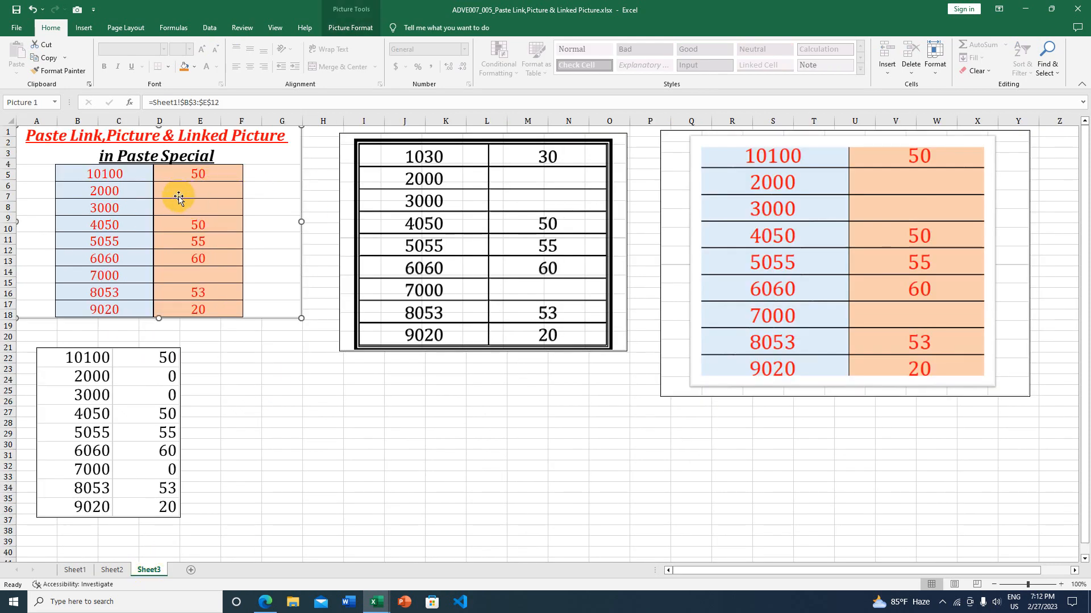
{"action": "left_click_drag", "start_coordinate": [192, 191], "coordinate": [197, 195]}
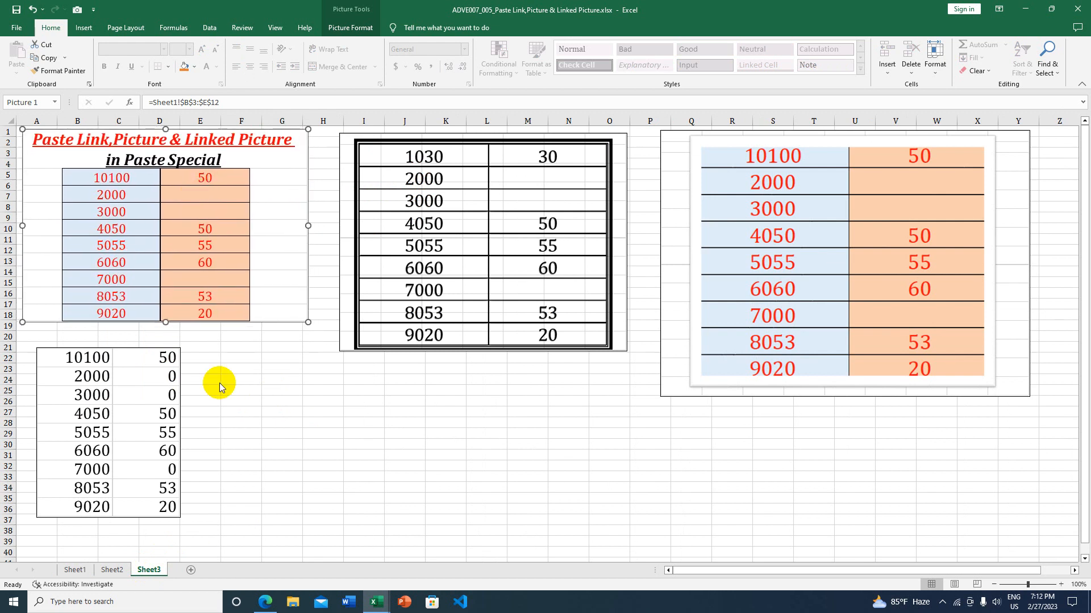
{"action": "left_click", "coordinate": [78, 571]}
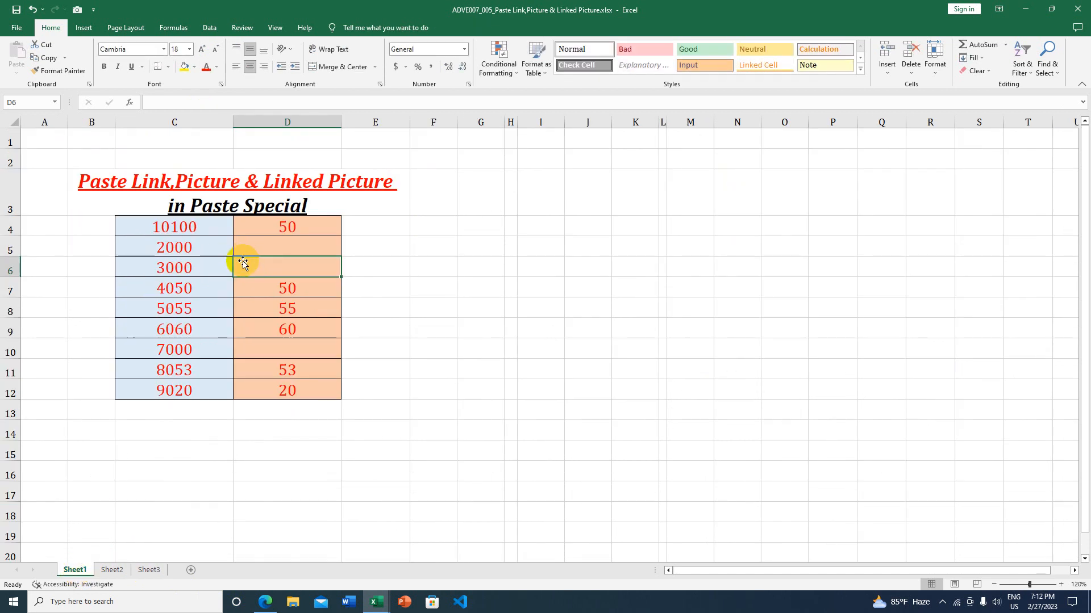
{"action": "left_click", "coordinate": [149, 571]}
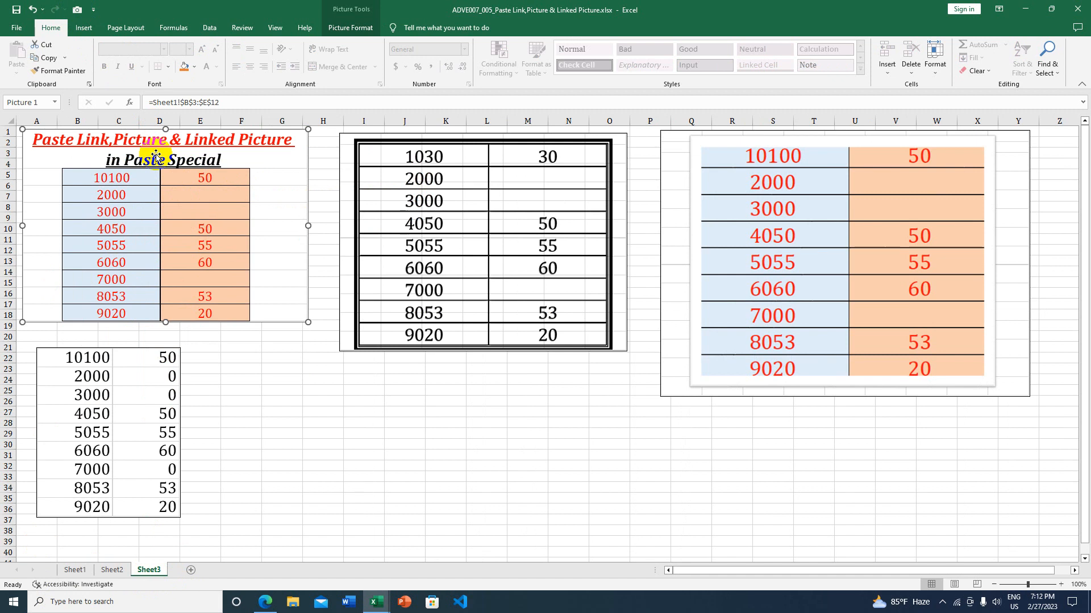
Step: Enter 100 in the blank cell D5 of Sheet1, beside 2000
{"action": "left_click", "coordinate": [74, 570]}
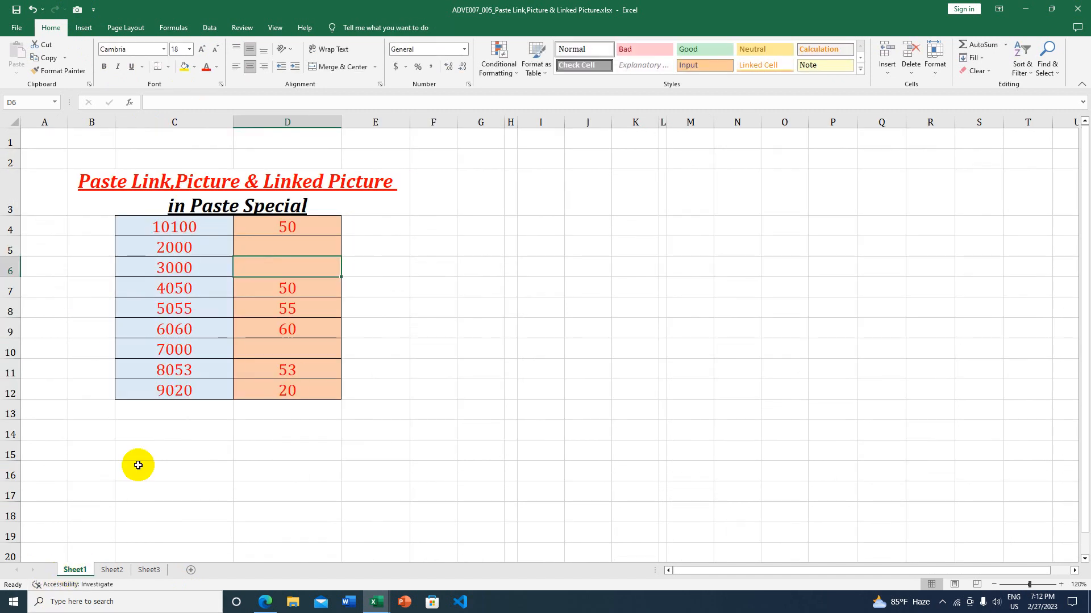
{"action": "left_click", "coordinate": [289, 225]}
{"action": "left_click", "coordinate": [283, 245]}
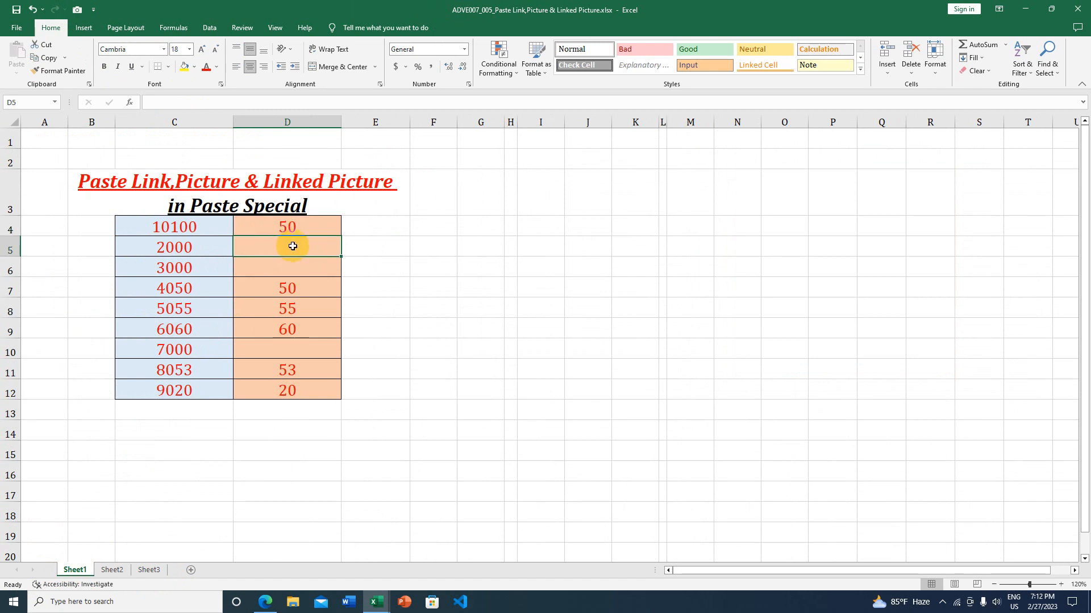
{"action": "type", "text": "100"}
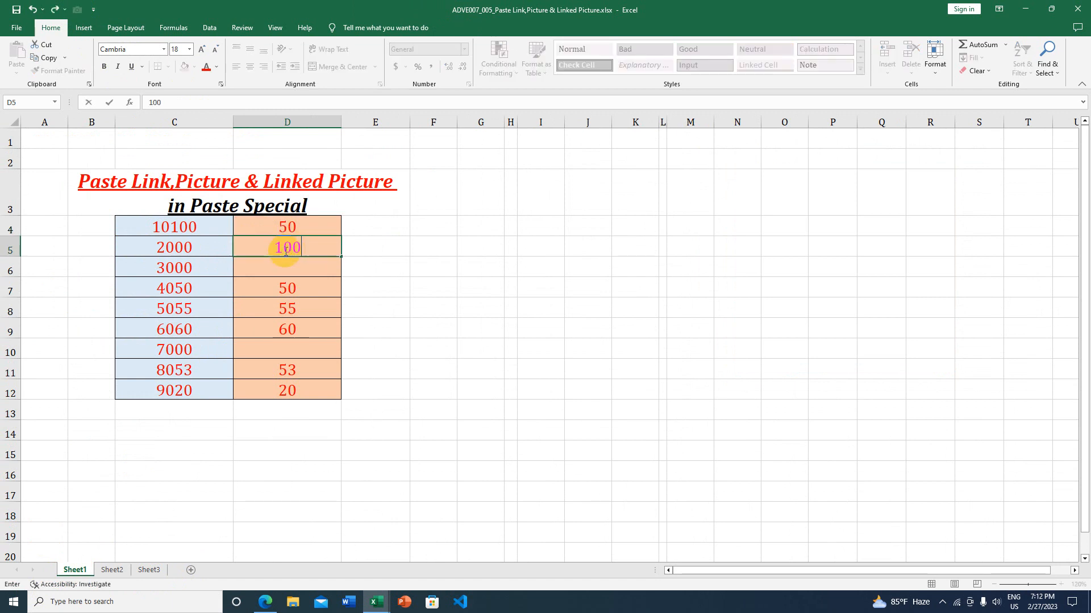
{"action": "key", "text": "Return"}
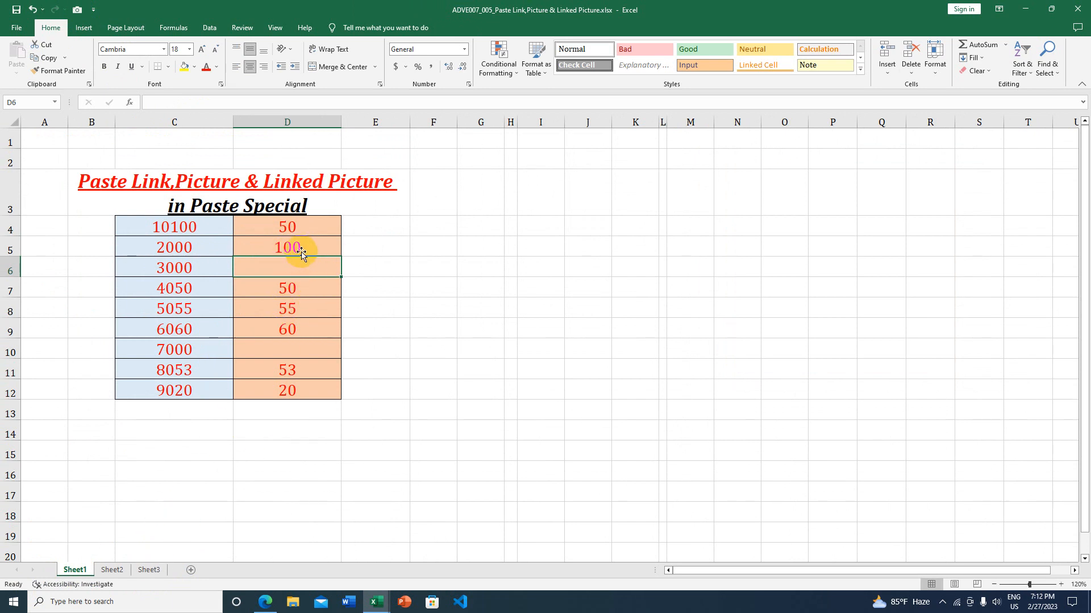
Step: Compare the camera pictures on Sheet3 and the pictures on Sheet2 with Sheet1's table to check how they follow the D5 entry
{"action": "left_click", "coordinate": [149, 569]}
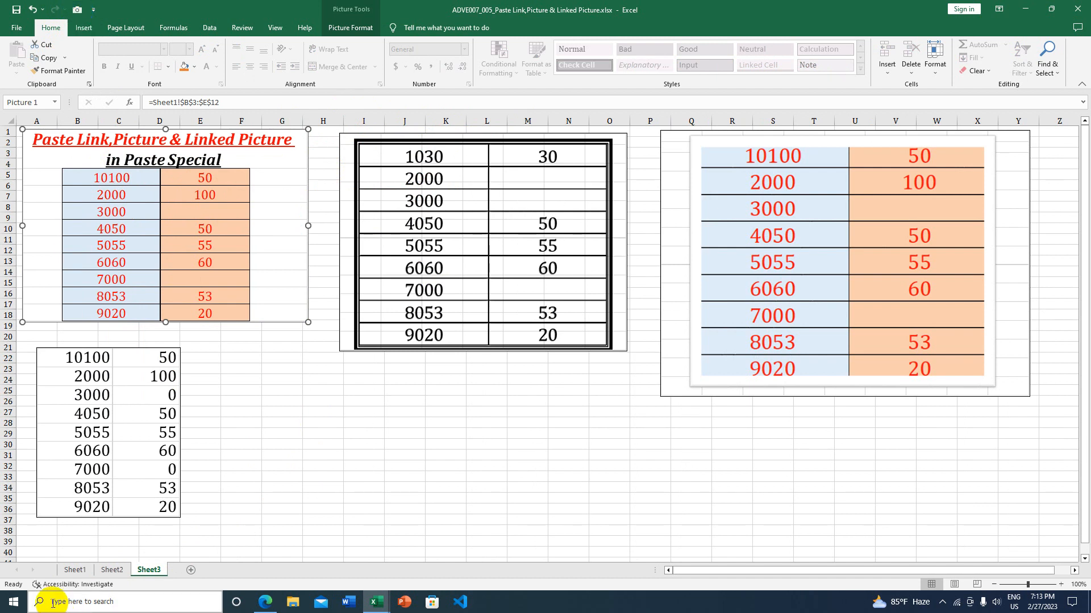
{"action": "left_click", "coordinate": [75, 569]}
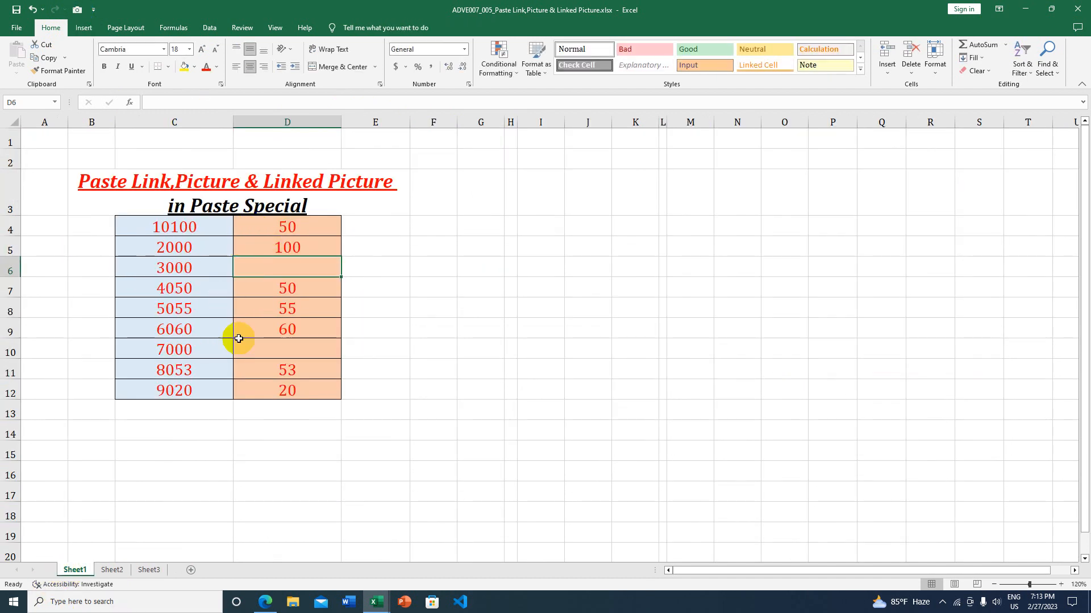
{"action": "left_click", "coordinate": [149, 569]}
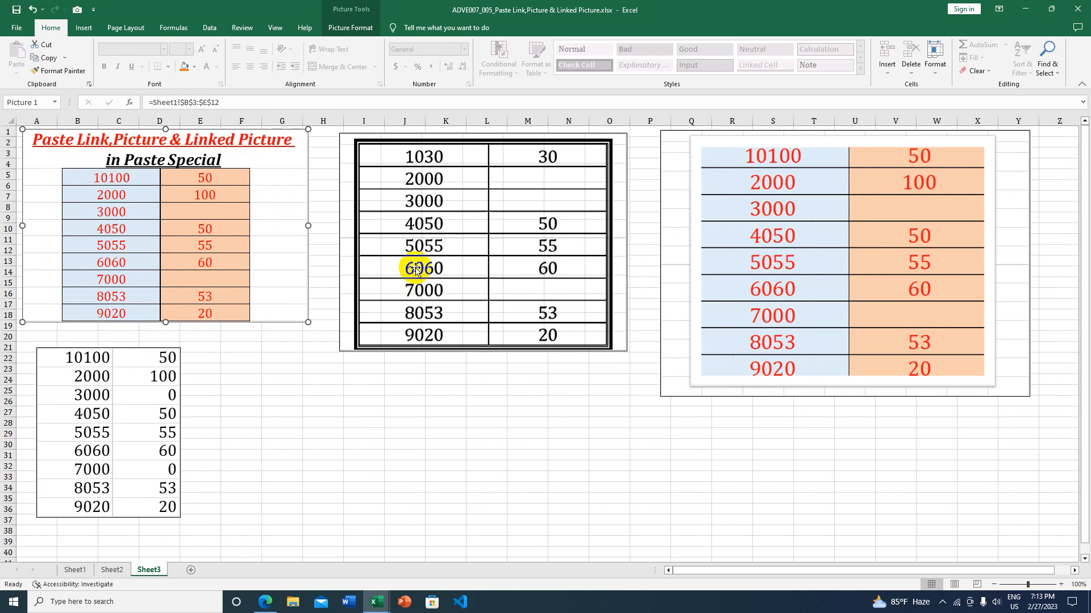
{"action": "left_click", "coordinate": [443, 158]}
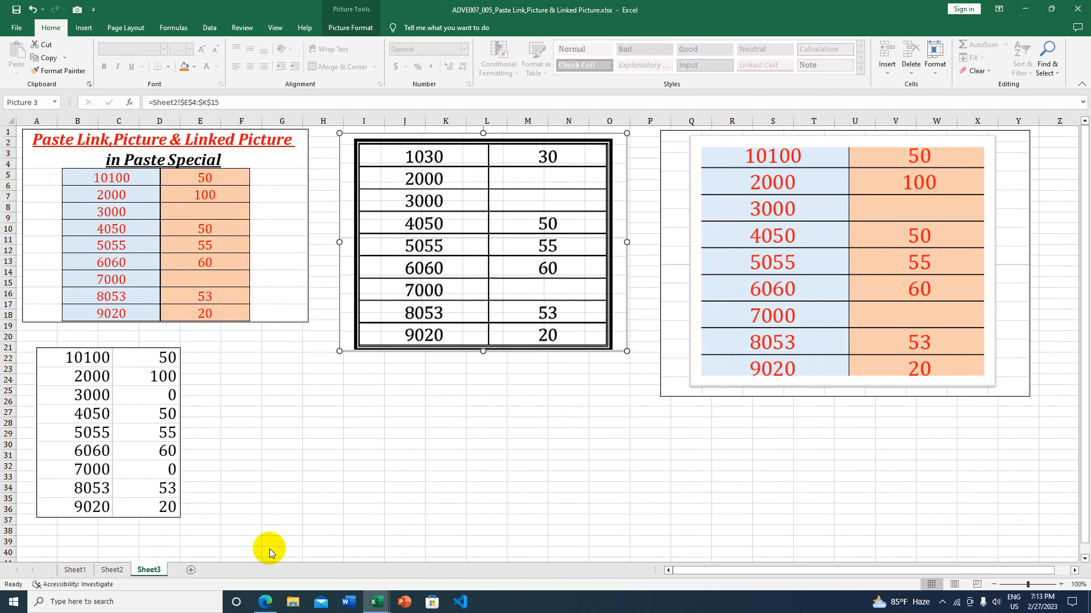
{"action": "left_click", "coordinate": [113, 569]}
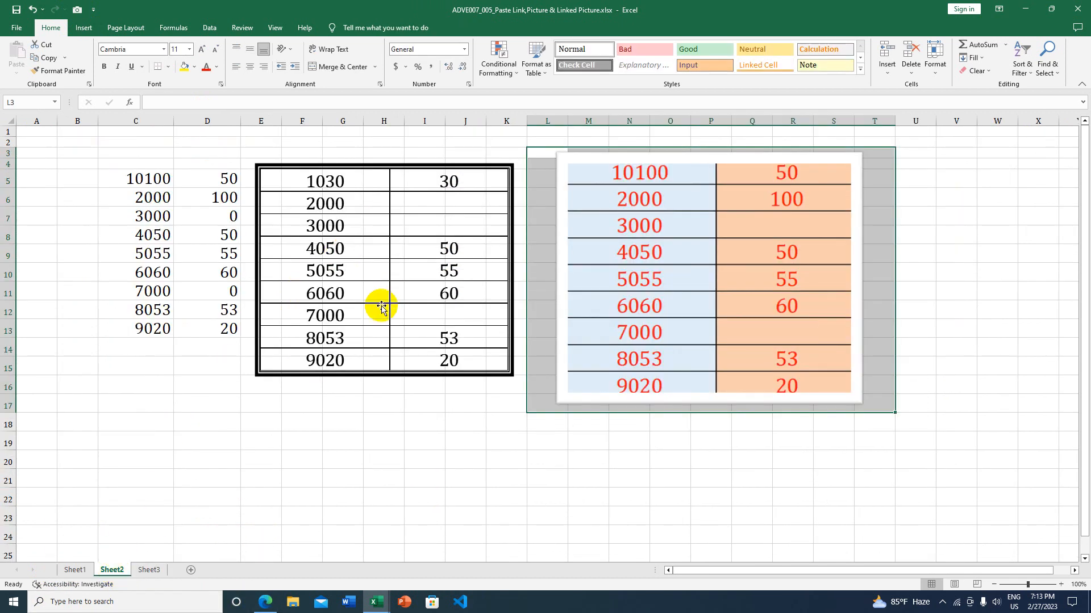
{"action": "left_click", "coordinate": [457, 205]}
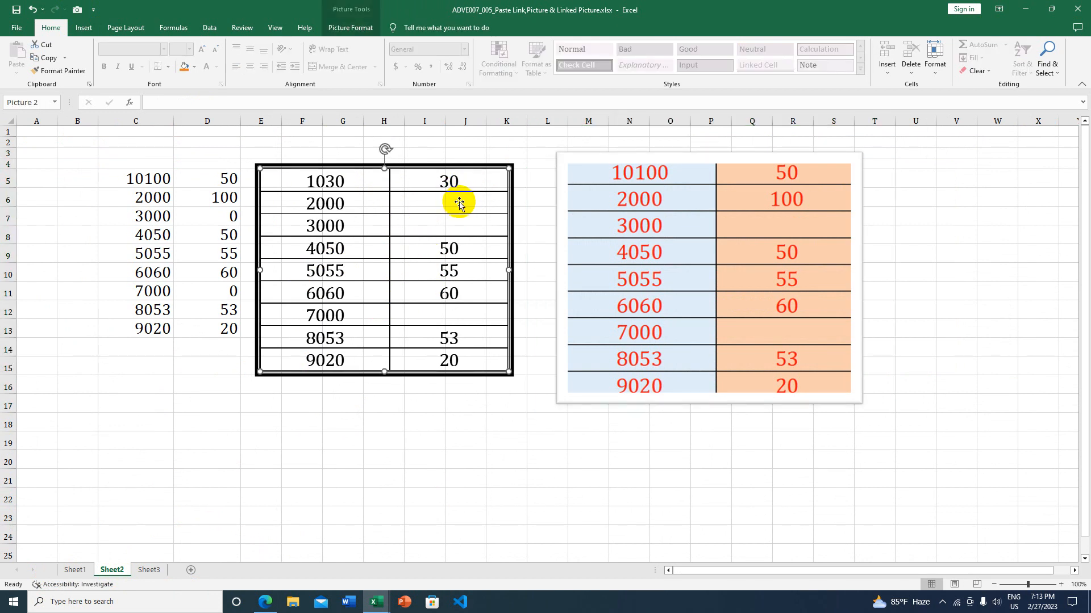
{"action": "left_click", "coordinate": [76, 570]}
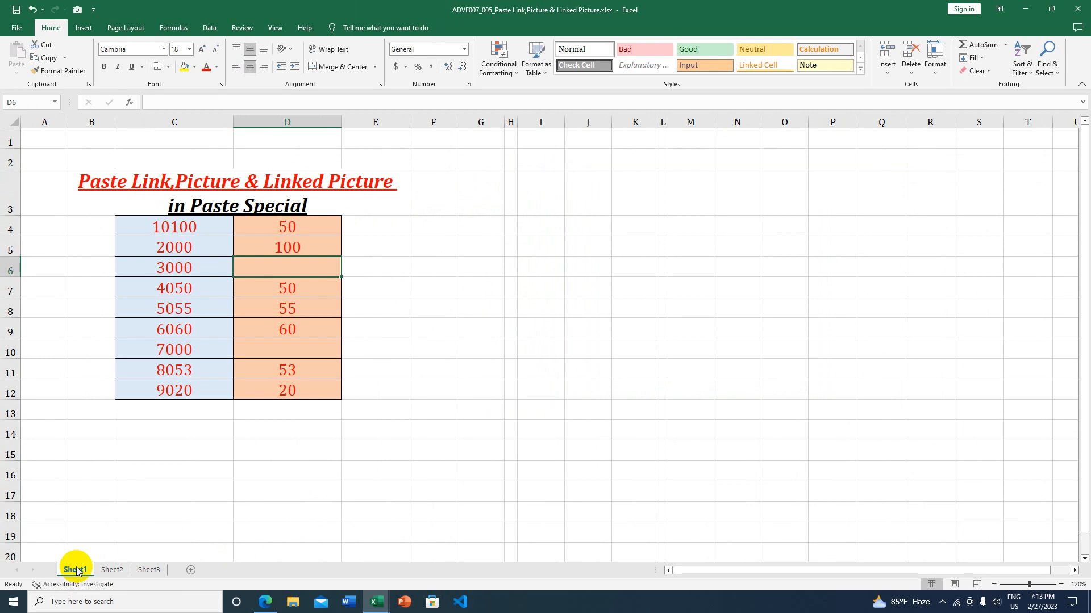
{"action": "left_click", "coordinate": [112, 570]}
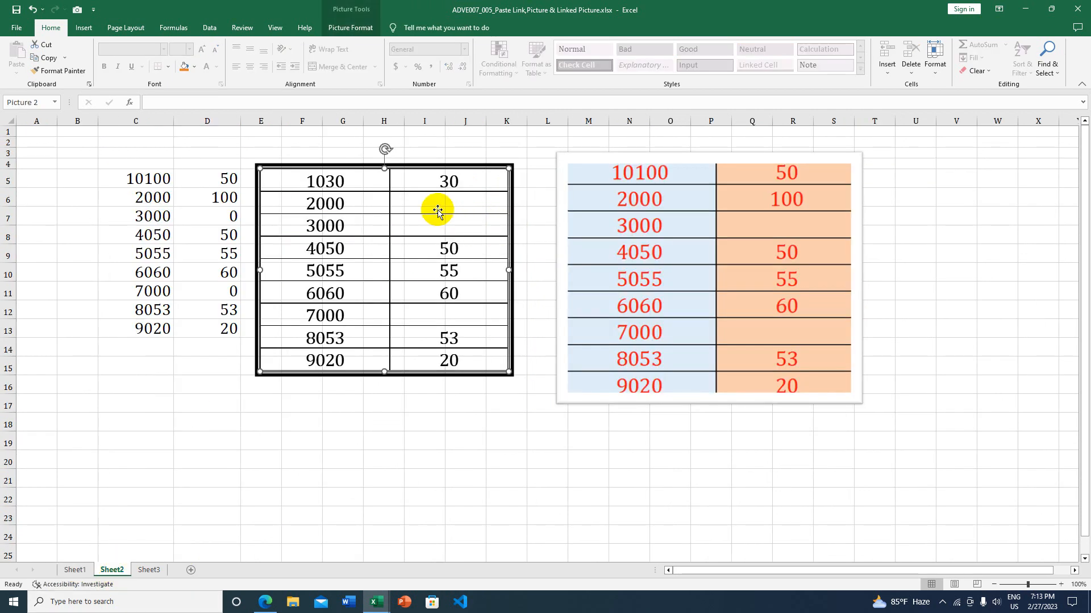
Step: Move the black-bordered static picture on Sheet2 slightly to the right, and inspect the linked cells D6 and D9
{"action": "mouse_move", "coordinate": [463, 160]}
{"action": "left_mouse_down"}
{"action": "mouse_move", "coordinate": [472, 169]}
{"action": "mouse_move", "coordinate": [481, 161]}
{"action": "left_mouse_up"}
{"action": "left_click", "coordinate": [197, 198]}
{"action": "left_click", "coordinate": [201, 253]}
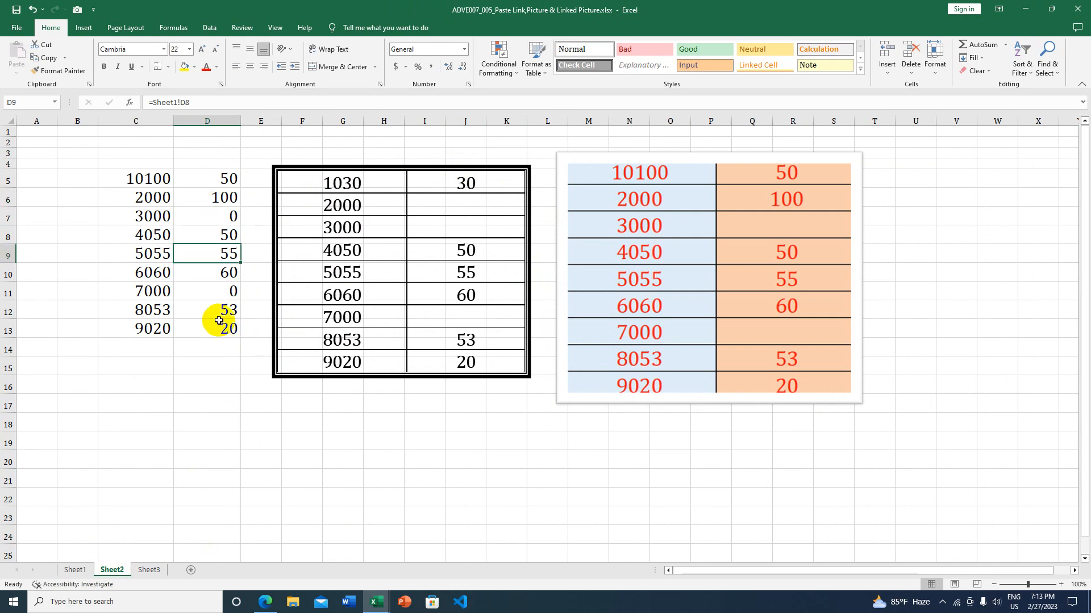
Step: Inspect linked cell D7 on Sheet2, and shift the camera picture of the linked cells on Sheet3 slightly down and to the right
{"action": "left_click", "coordinate": [215, 218]}
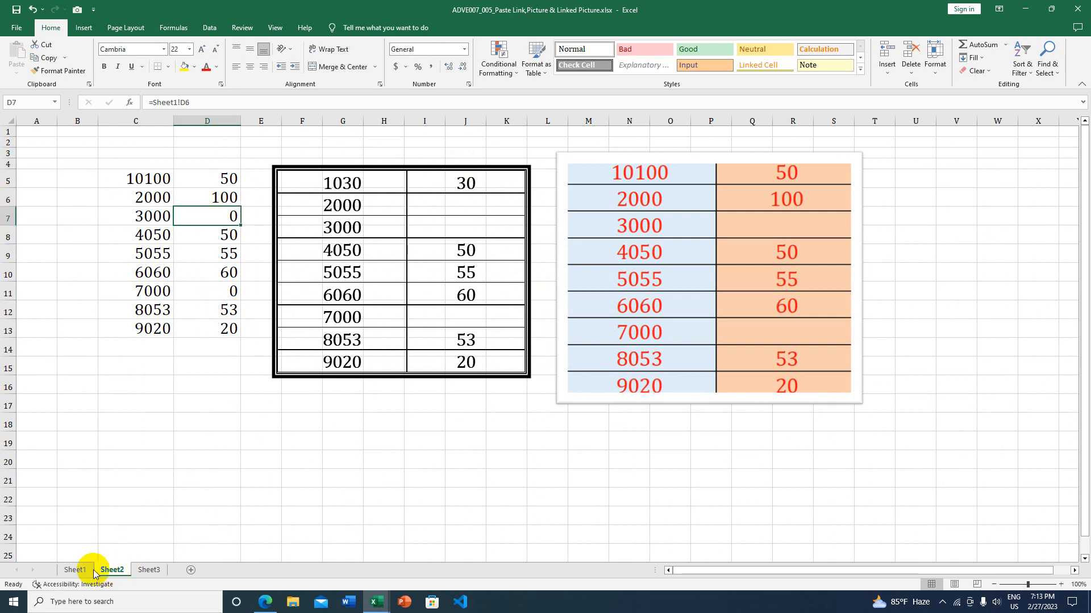
{"action": "left_click", "coordinate": [74, 569]}
{"action": "left_click", "coordinate": [112, 569]}
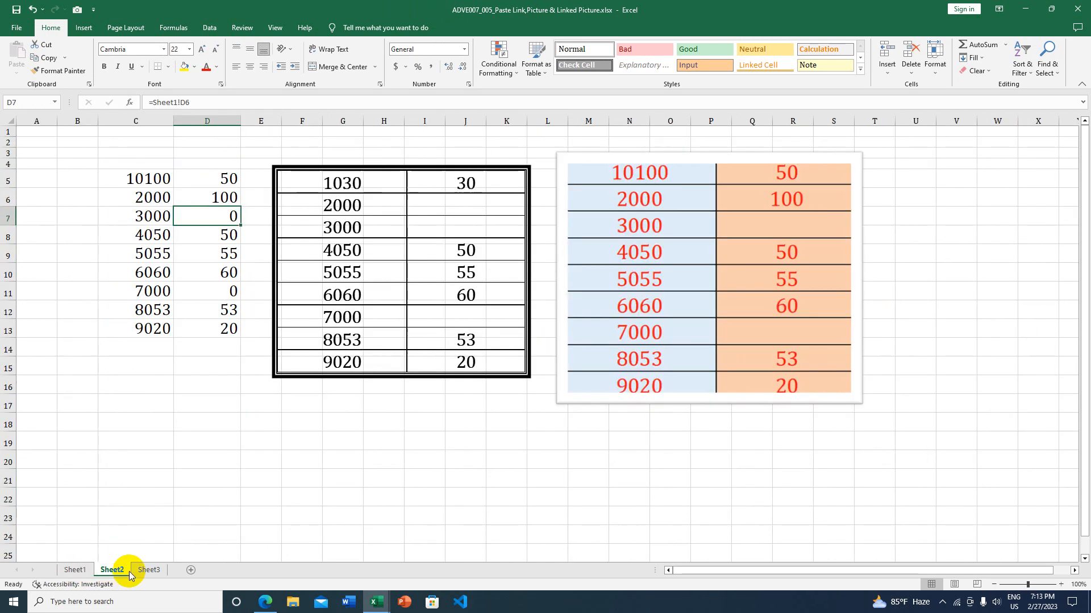
{"action": "left_click", "coordinate": [149, 570]}
{"action": "mouse_move", "coordinate": [90, 390]}
{"action": "left_mouse_down"}
{"action": "mouse_move", "coordinate": [104, 393]}
{"action": "mouse_move", "coordinate": [99, 402]}
{"action": "mouse_move", "coordinate": [99, 386]}
{"action": "mouse_move", "coordinate": [103, 406]}
{"action": "left_mouse_up"}
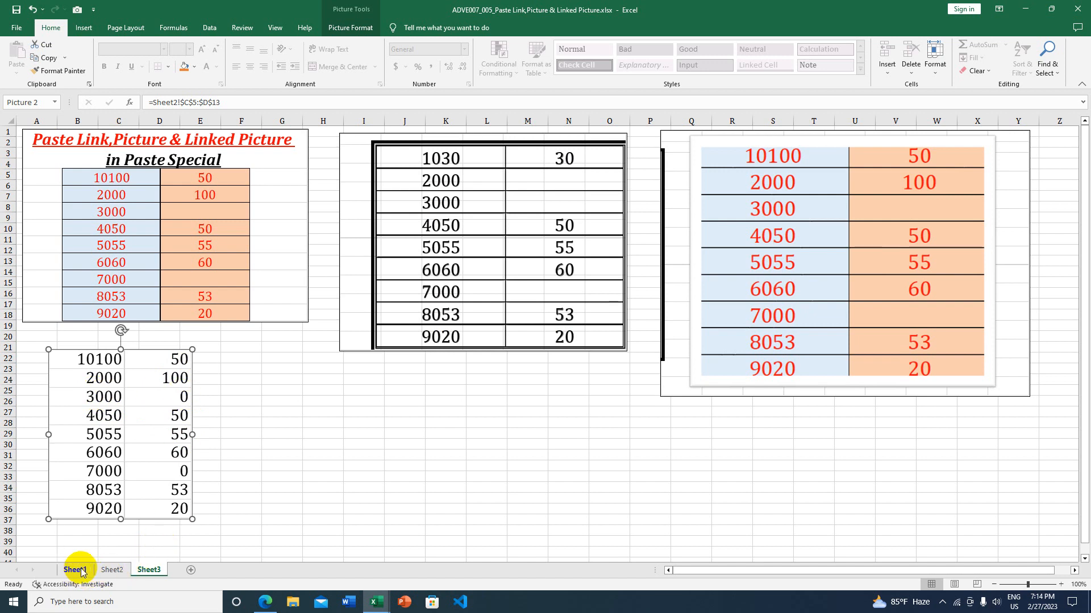
Step: Replace the link formula in cell D7 of Sheet2, beside 3000, with the value 300
{"action": "left_click", "coordinate": [104, 572]}
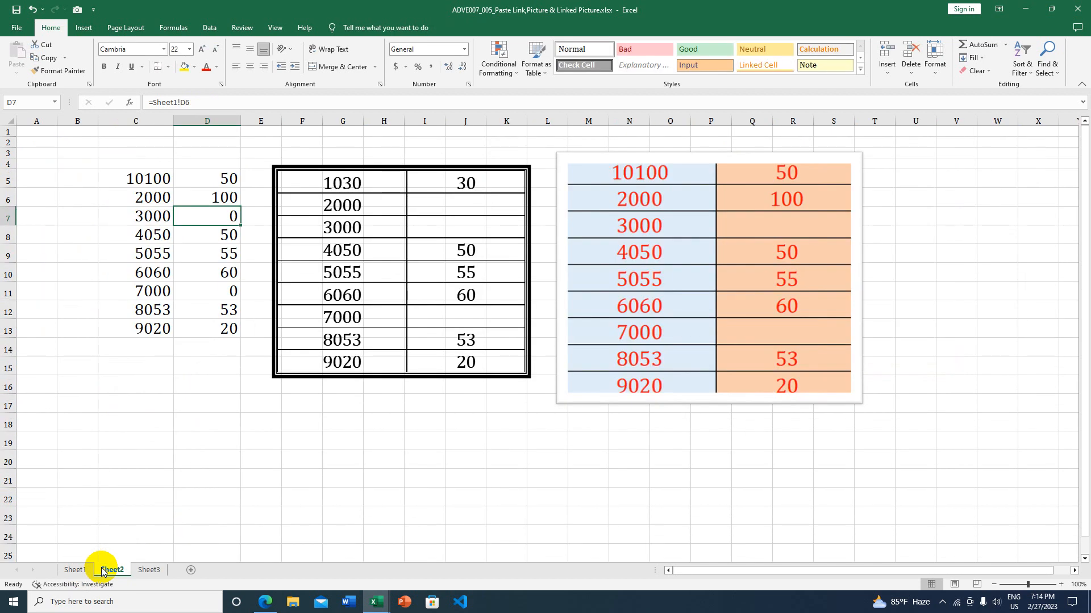
{"action": "left_click", "coordinate": [228, 182]}
{"action": "left_click", "coordinate": [226, 204]}
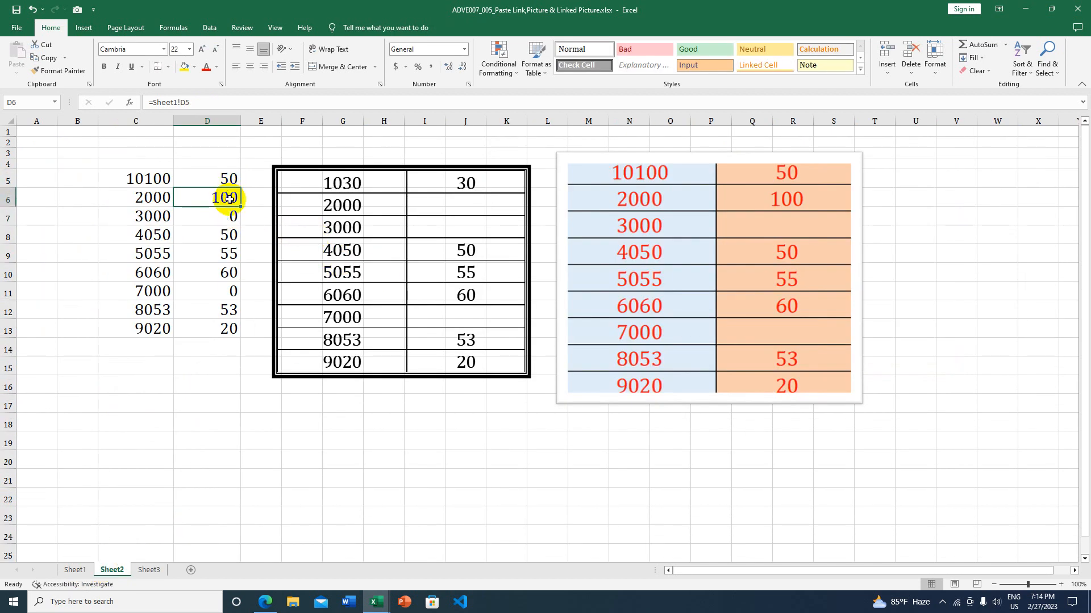
{"action": "left_click", "coordinate": [226, 210]}
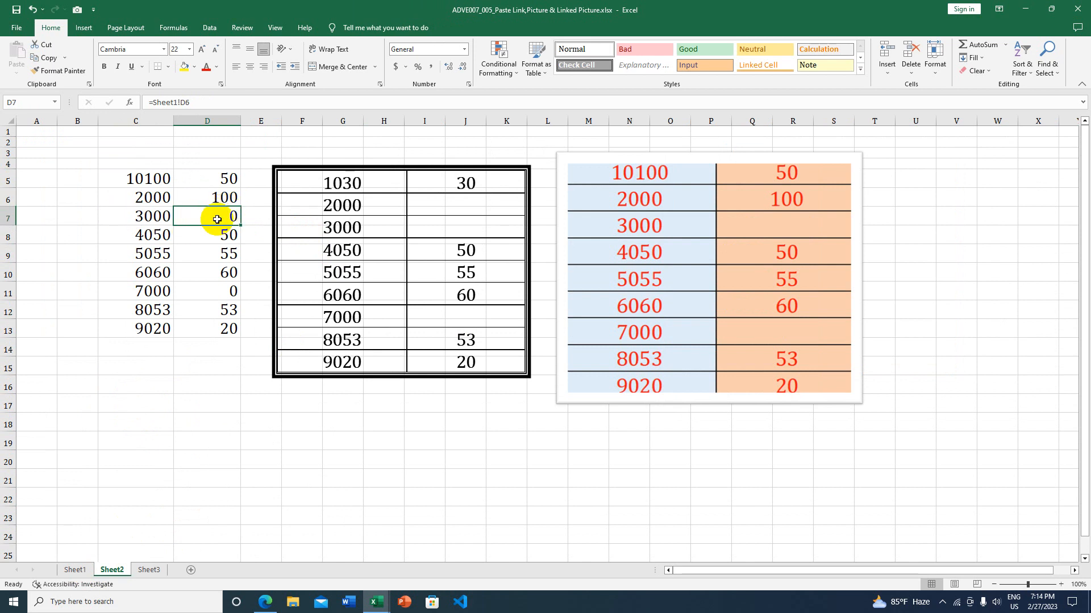
{"action": "type", "text": "3"}
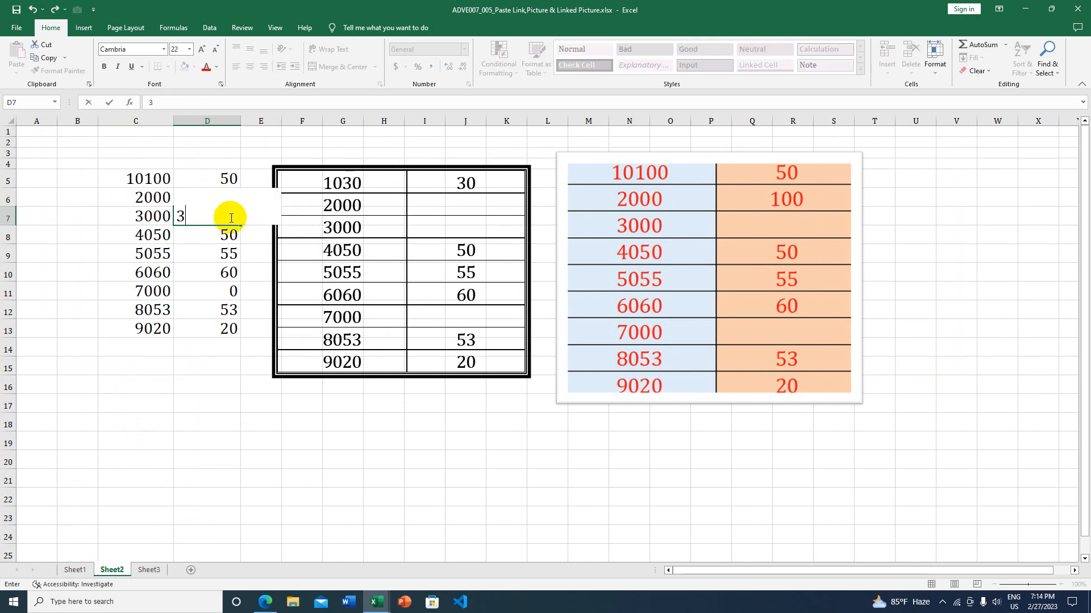
{"action": "type", "text": "00"}
{"action": "key", "text": "Return"}
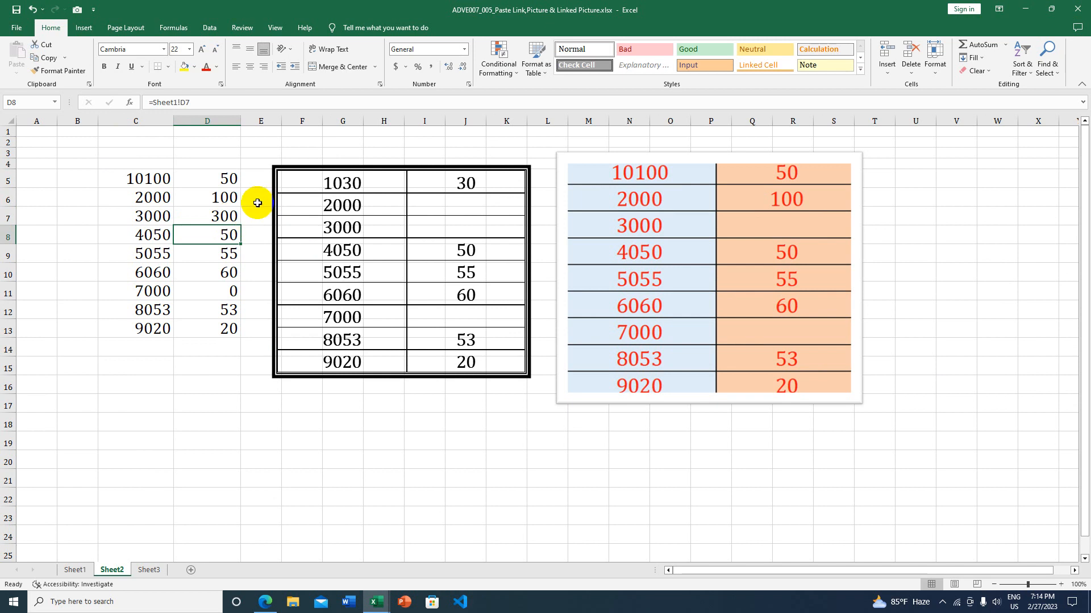
Step: Change cell D7 on Sheet2 to 3000, and check the camera picture of these cells on Sheet3
{"action": "double_click", "coordinate": [227, 214]}
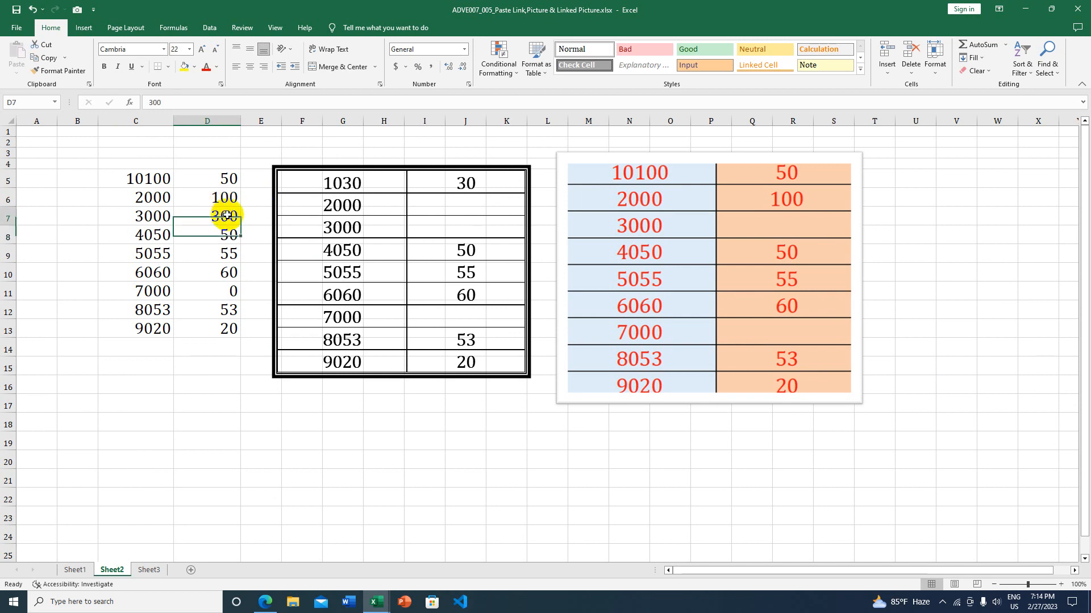
{"action": "type", "text": "0"}
{"action": "key", "text": "Return"}
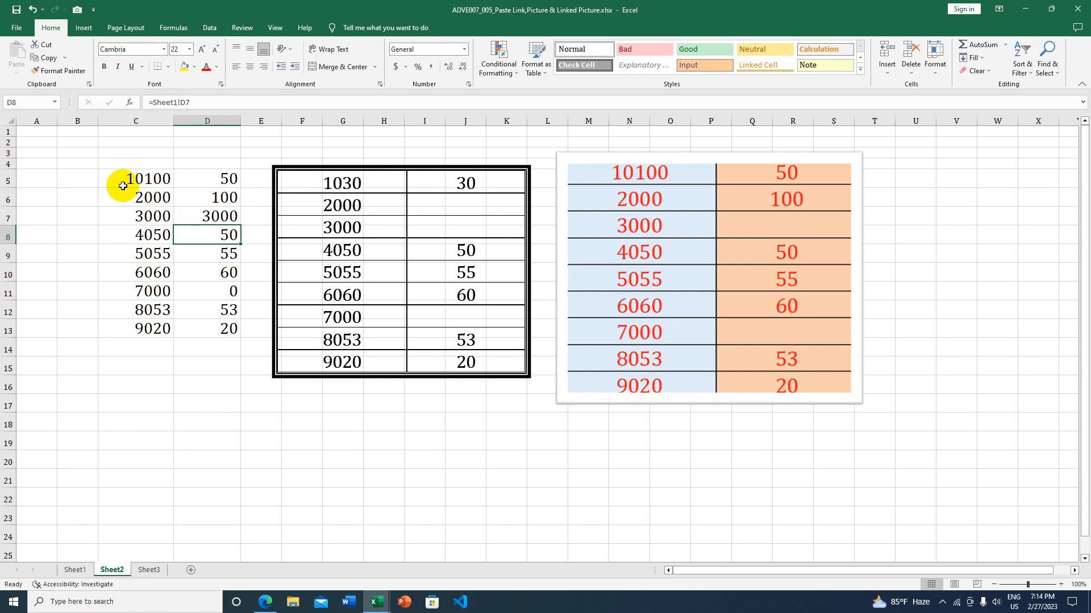
{"action": "left_click", "coordinate": [146, 571]}
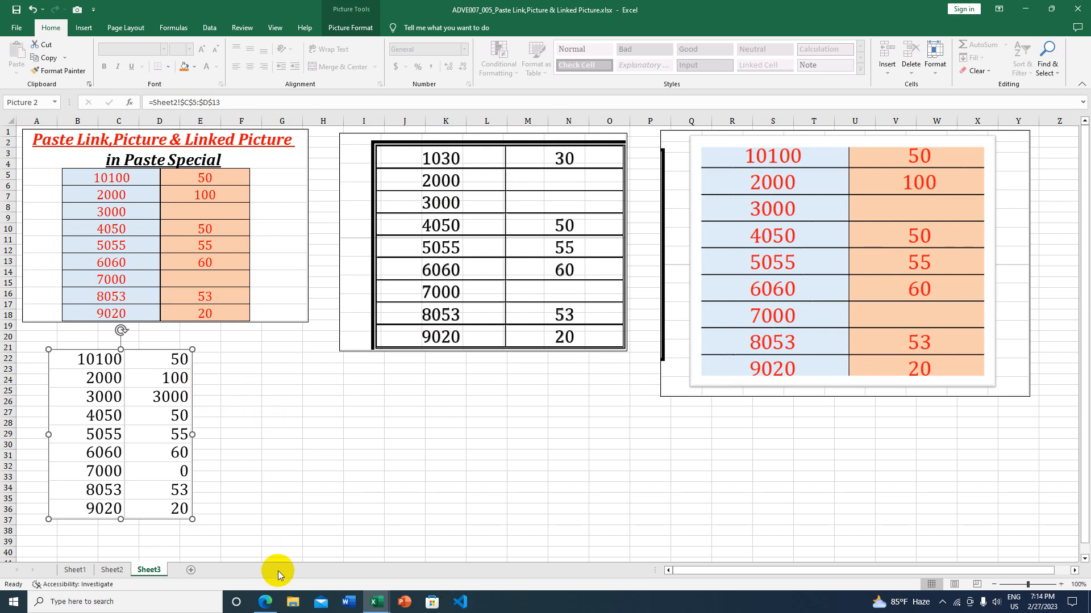
Step: Switch to the Edge browser to view the YouTube channel's videos page, and return to the Paste Link, Picture & Linked Picture workbook in Excel
{"action": "left_click", "coordinate": [266, 603]}
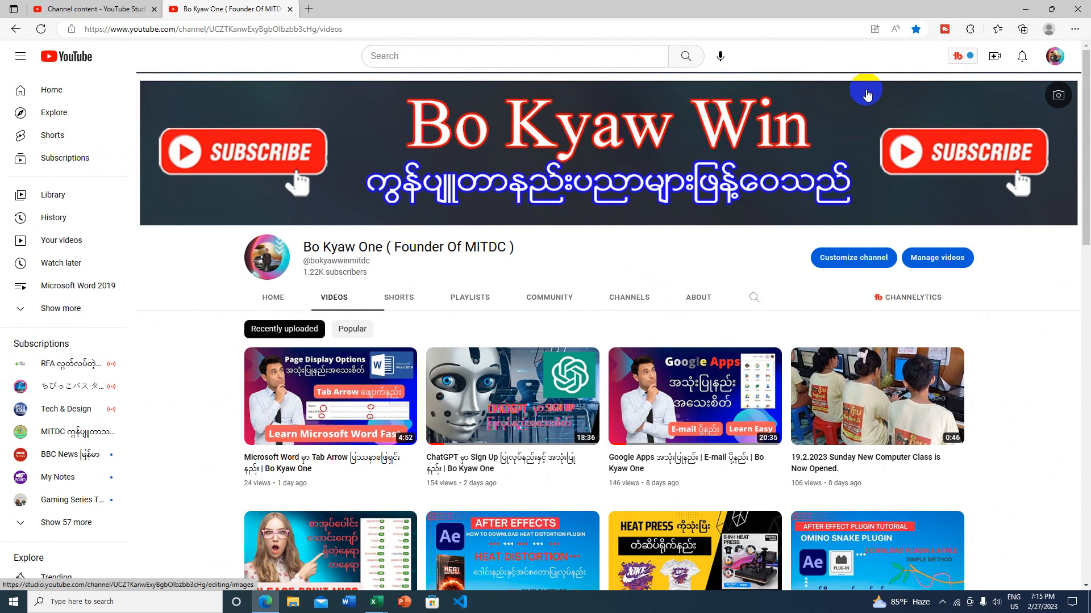
{"action": "left_click", "coordinate": [376, 603]}
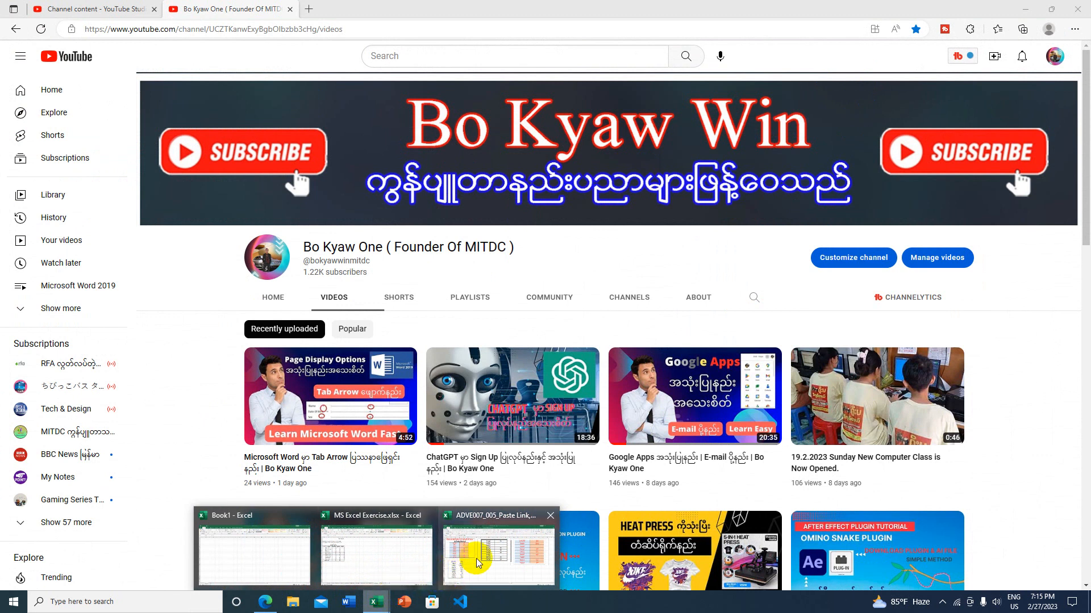
{"action": "mouse_move", "coordinate": [476, 558]}
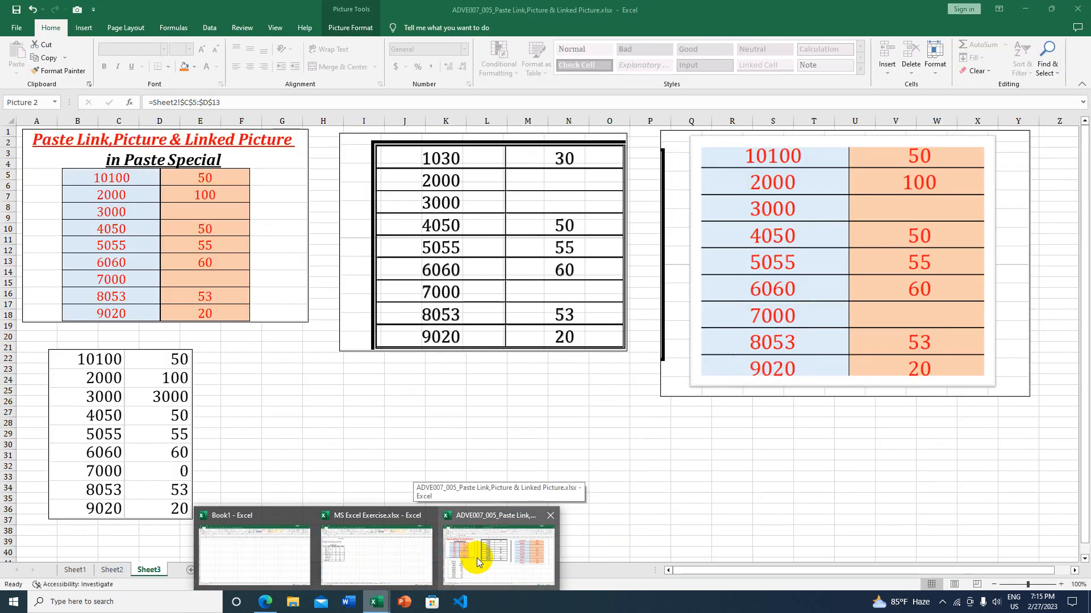